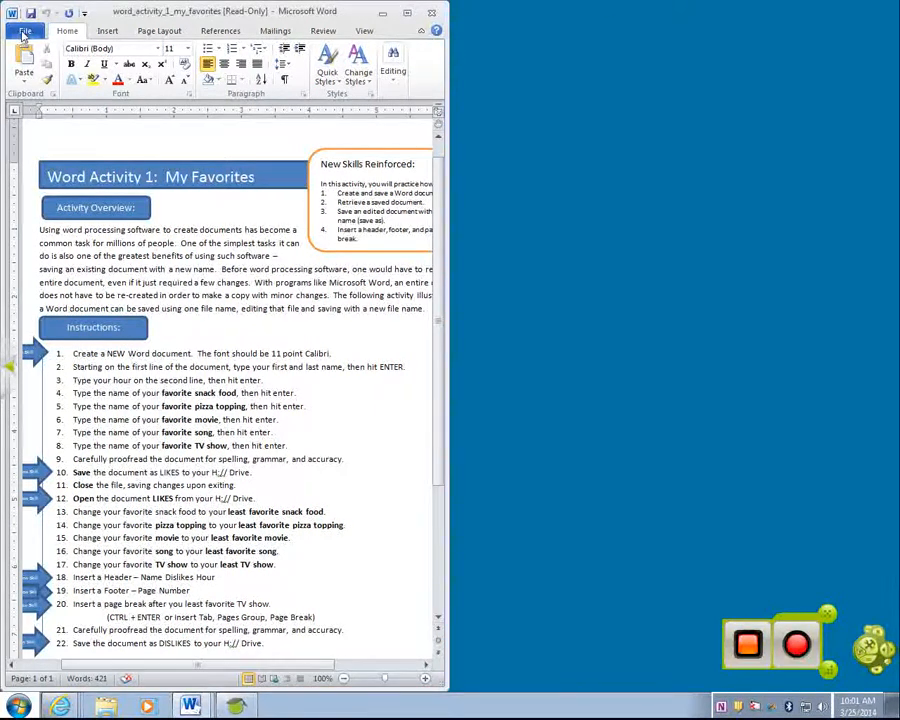
Create a new blank document from File > New
click(25, 32)
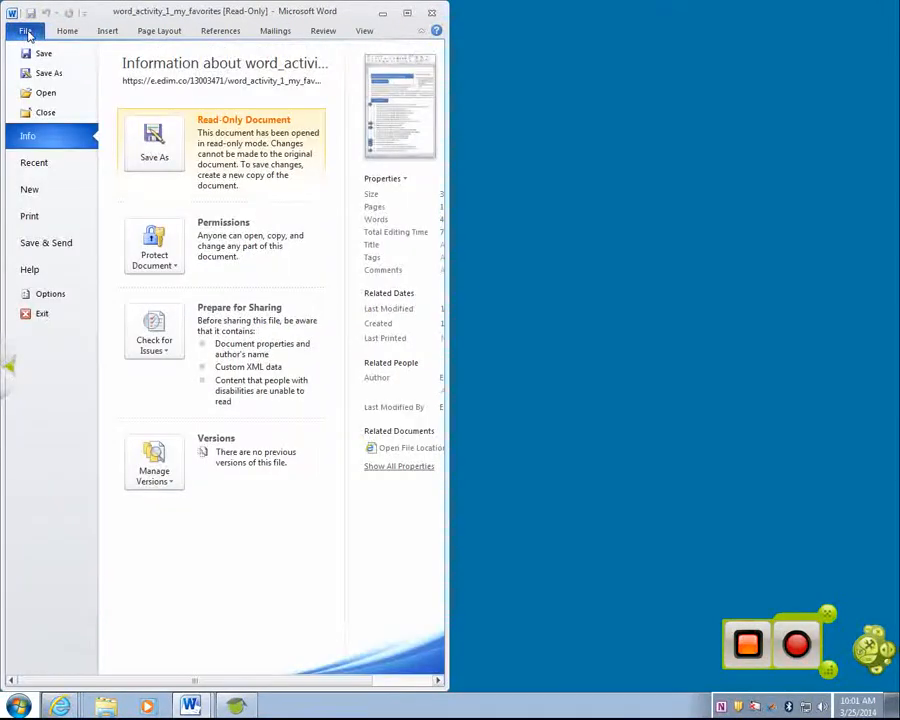
click(34, 192)
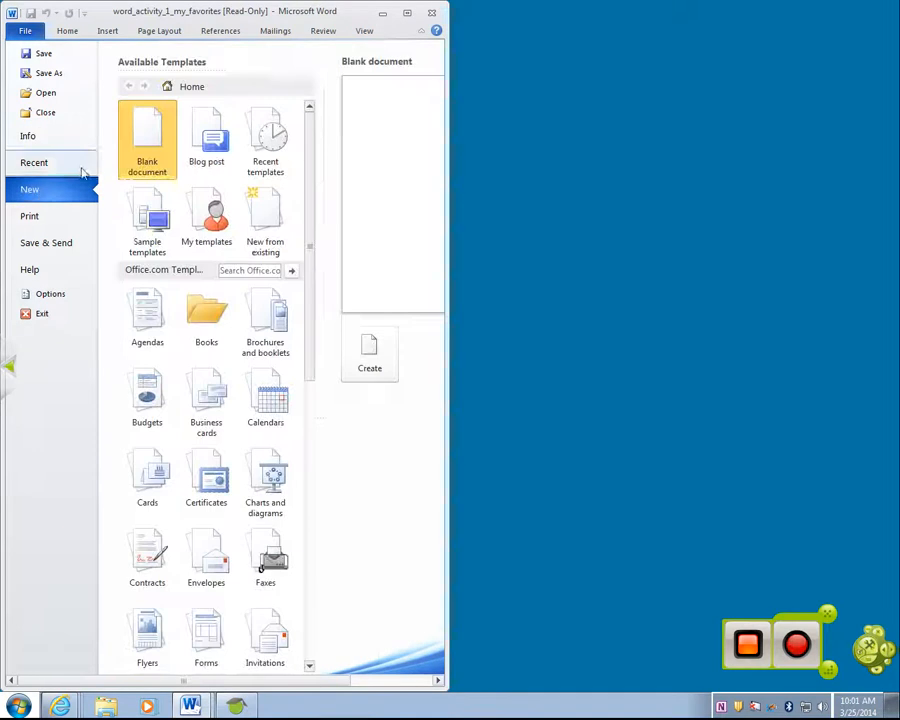
click(378, 345)
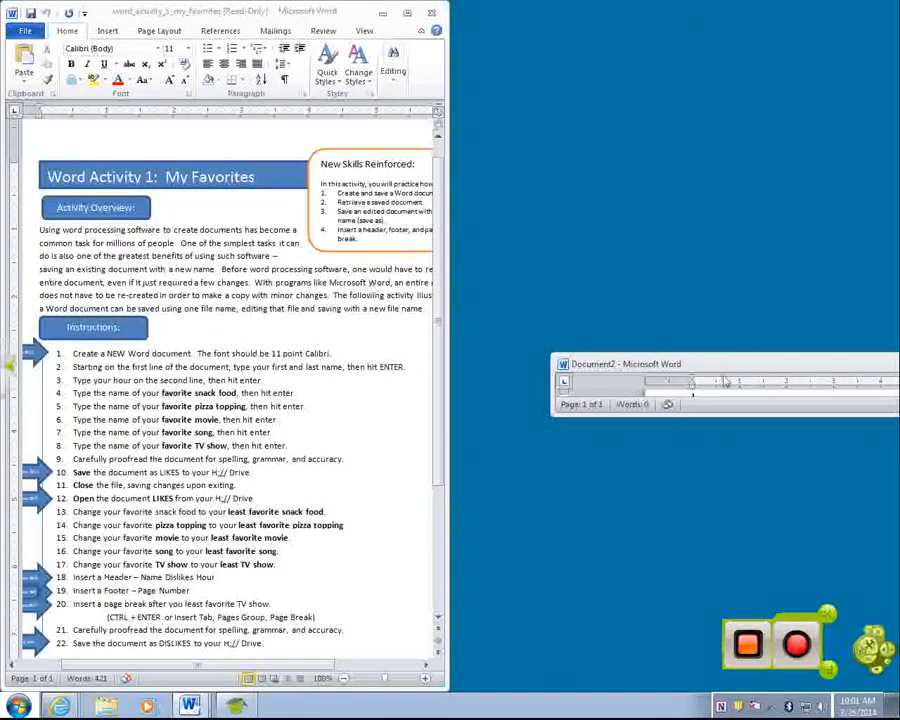
Resize the new Document2 window to sit on the right half beside the instructions
drag(715, 366, 316, 329)
drag(678, 392, 678, 603)
click(699, 330)
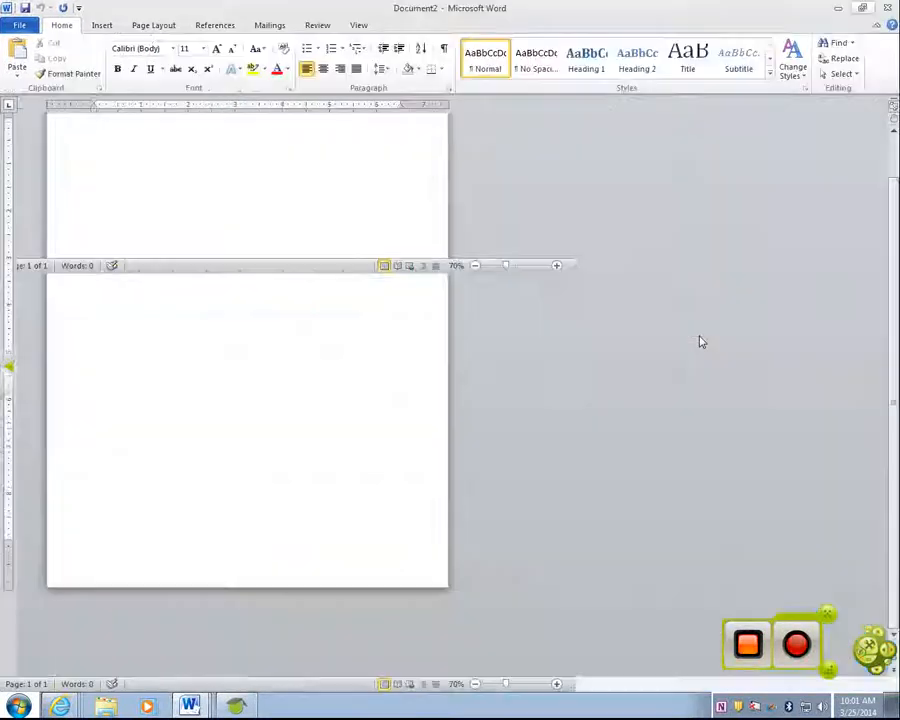
drag(142, 10, 893, 160)
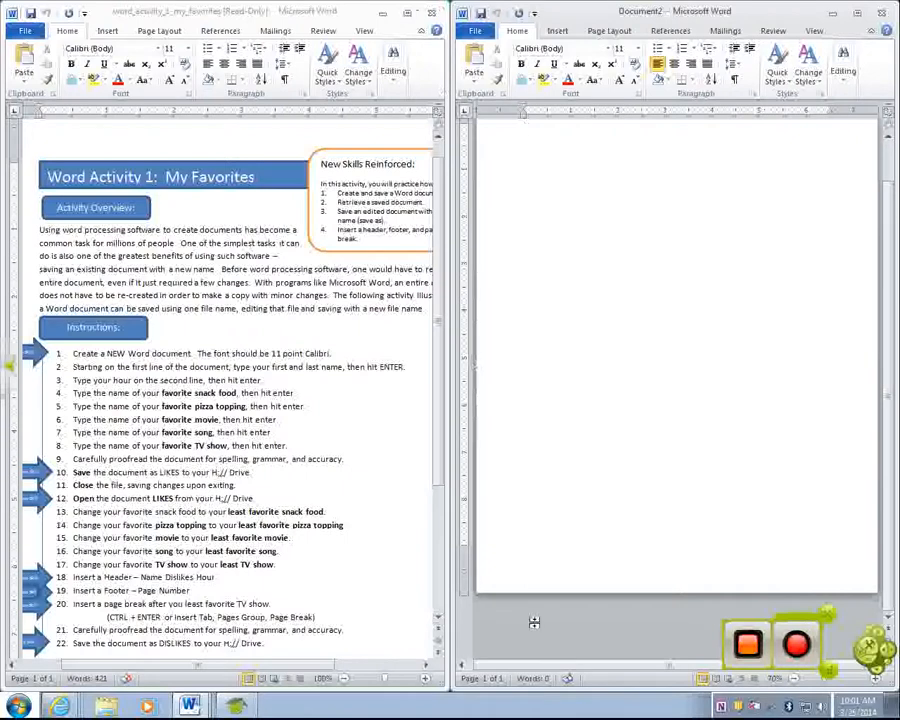
Set the instructions zoom to 100% and Document2 to 80%, then click into the blank page
click(425, 679)
click(425, 679)
click(425, 679)
click(425, 679)
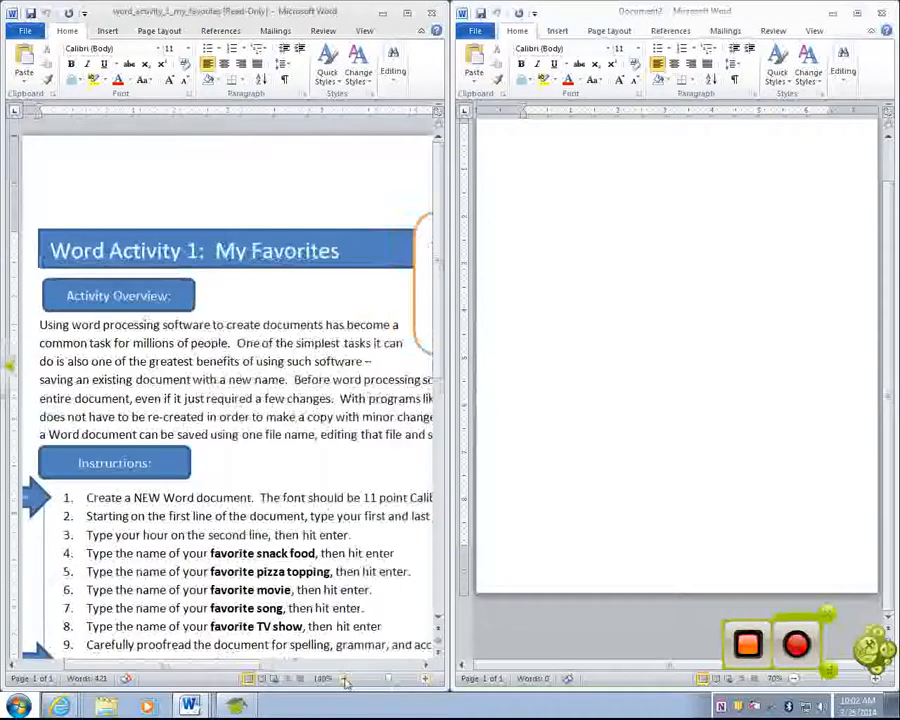
click(344, 679)
click(344, 679)
click(344, 679)
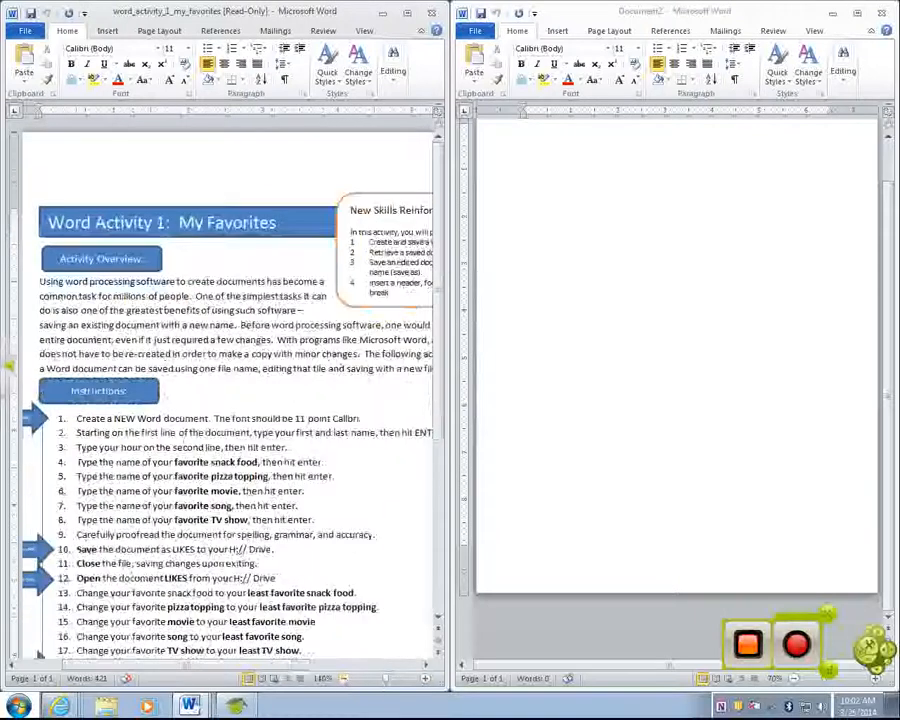
click(876, 680)
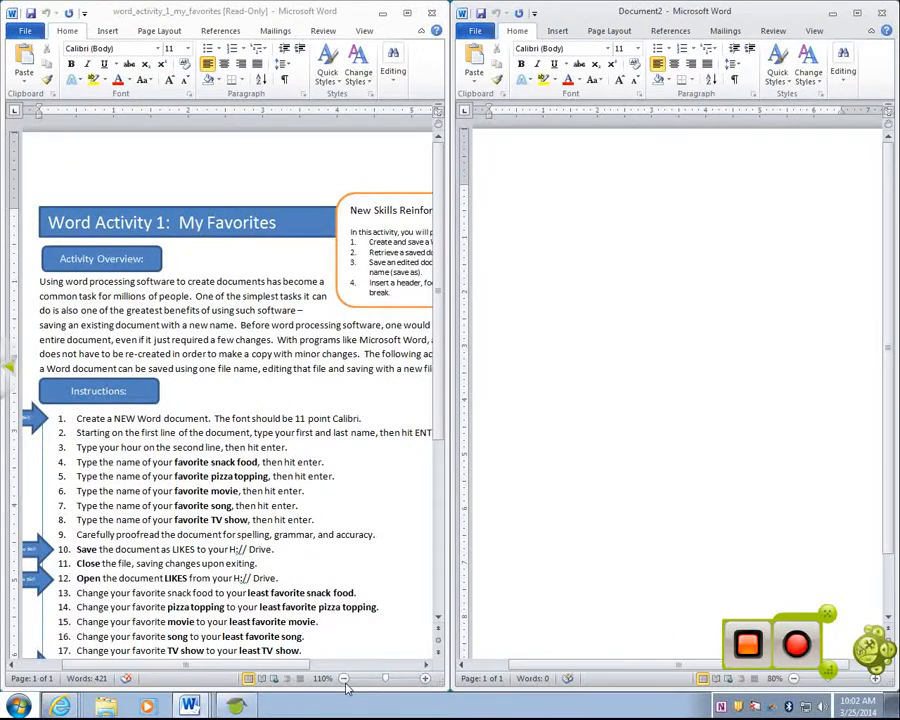
click(426, 680)
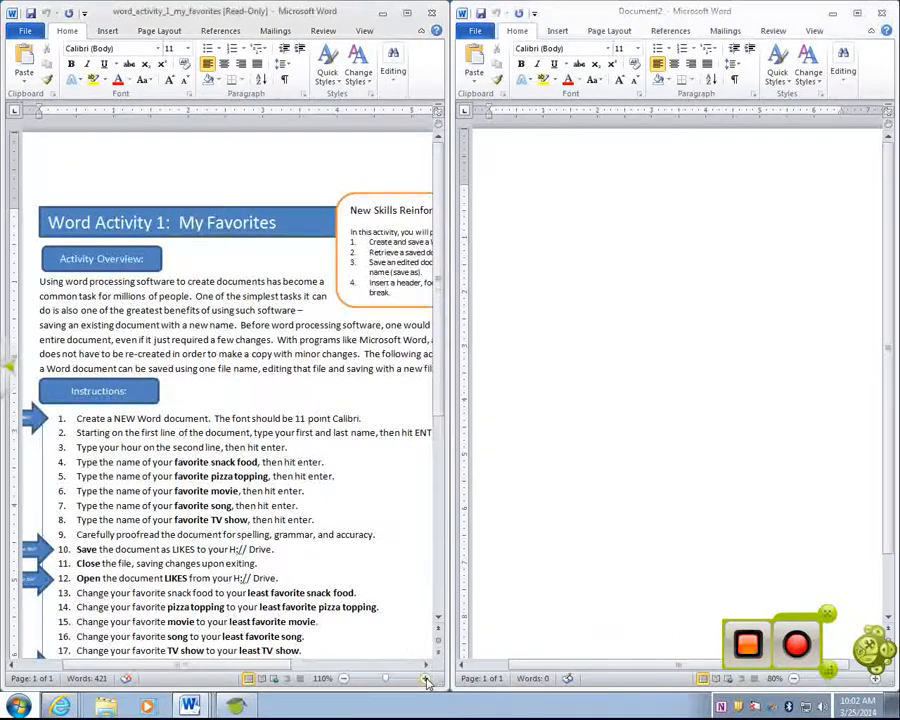
click(350, 683)
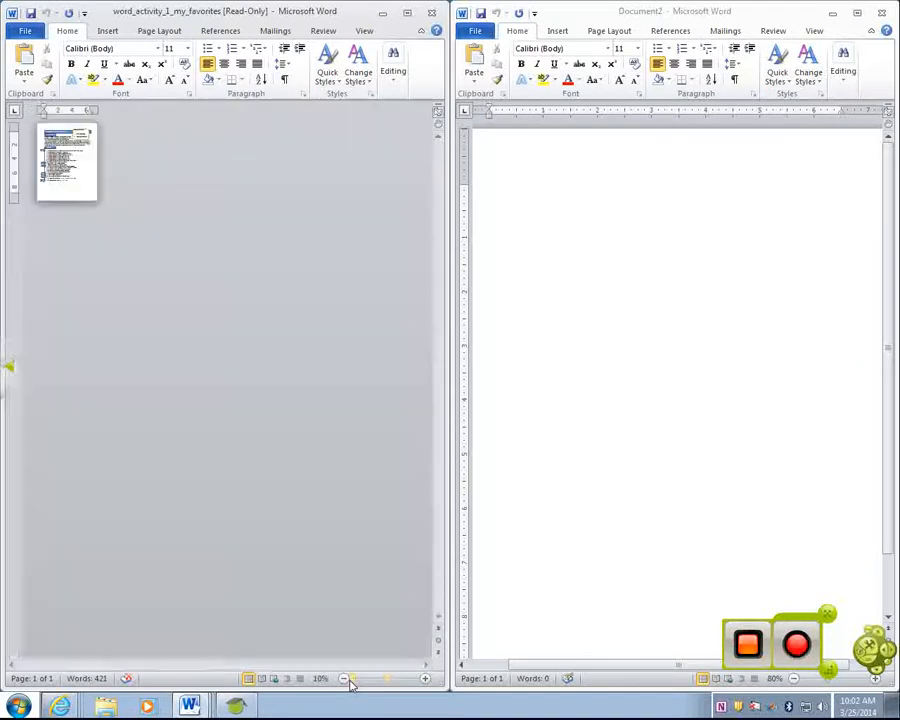
drag(350, 683, 390, 683)
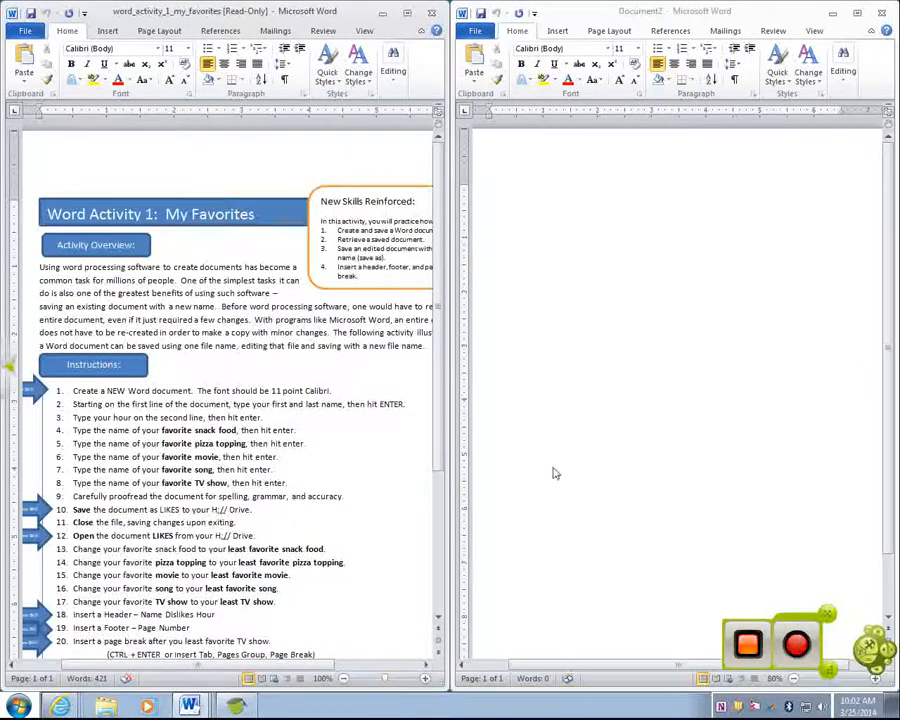
click(552, 237)
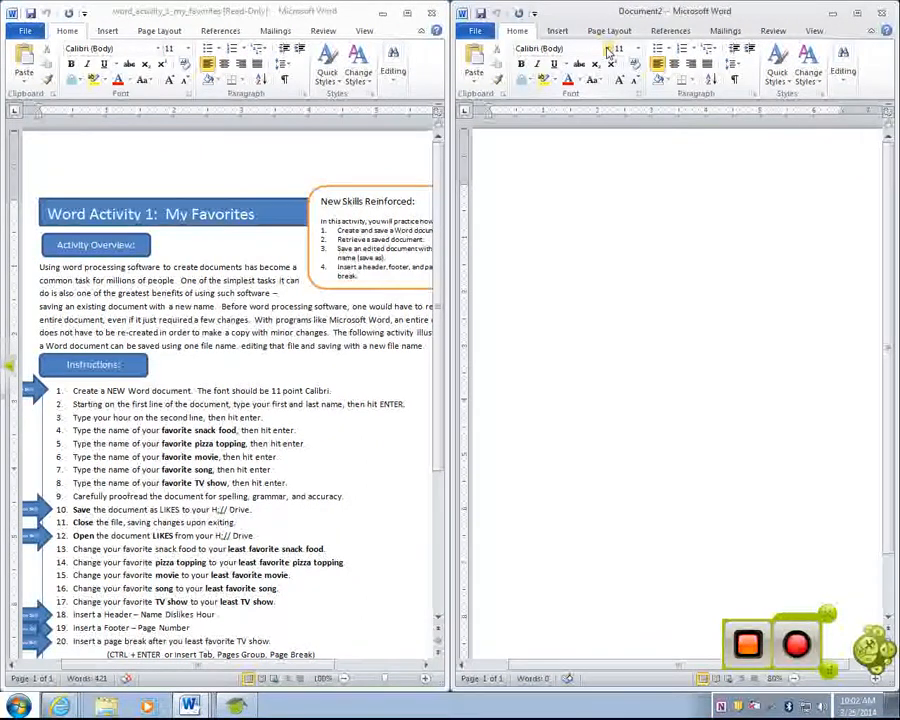
Confirm the document font is Calibri 11 without changing anything
click(607, 50)
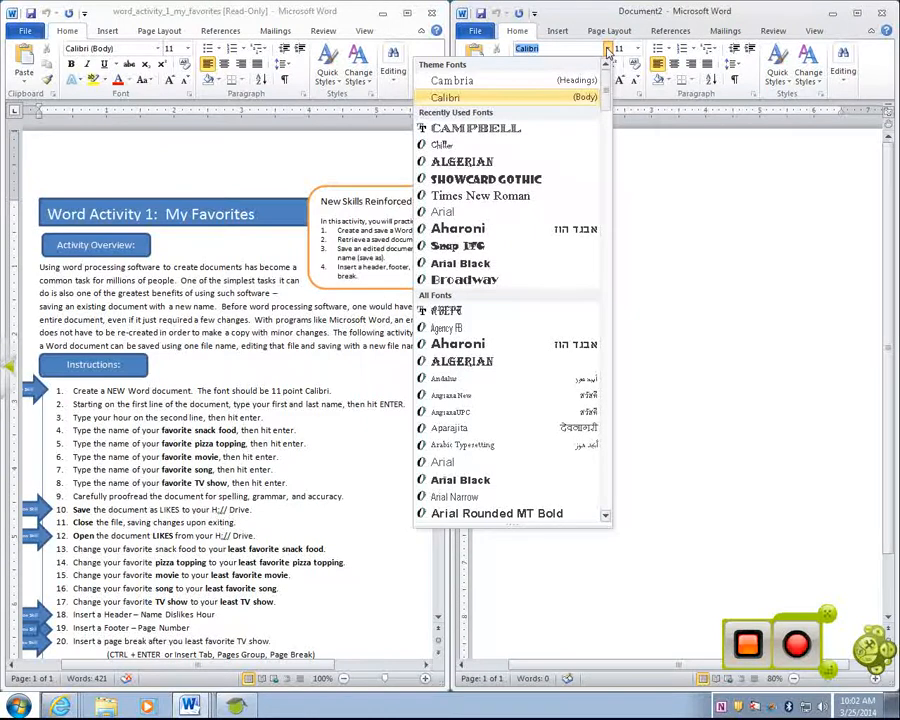
click(607, 50)
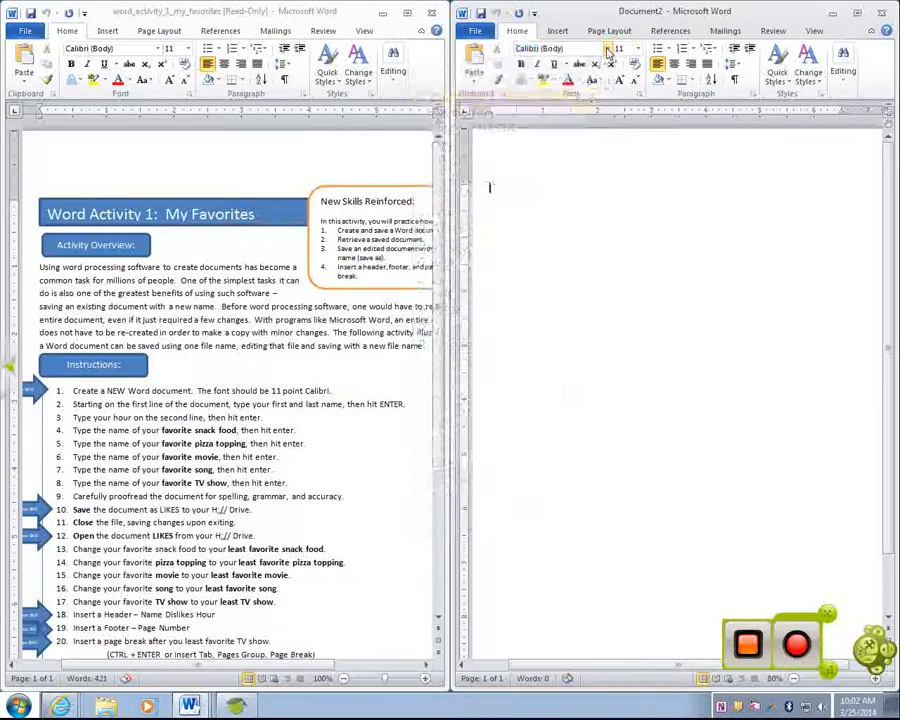
click(637, 49)
click(639, 50)
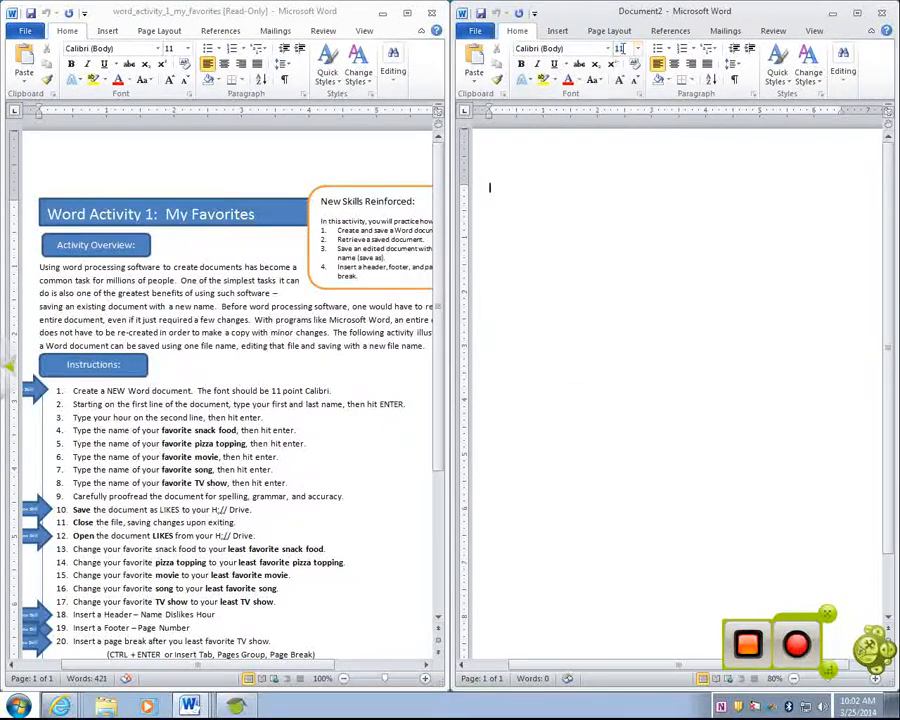
click(607, 50)
click(607, 52)
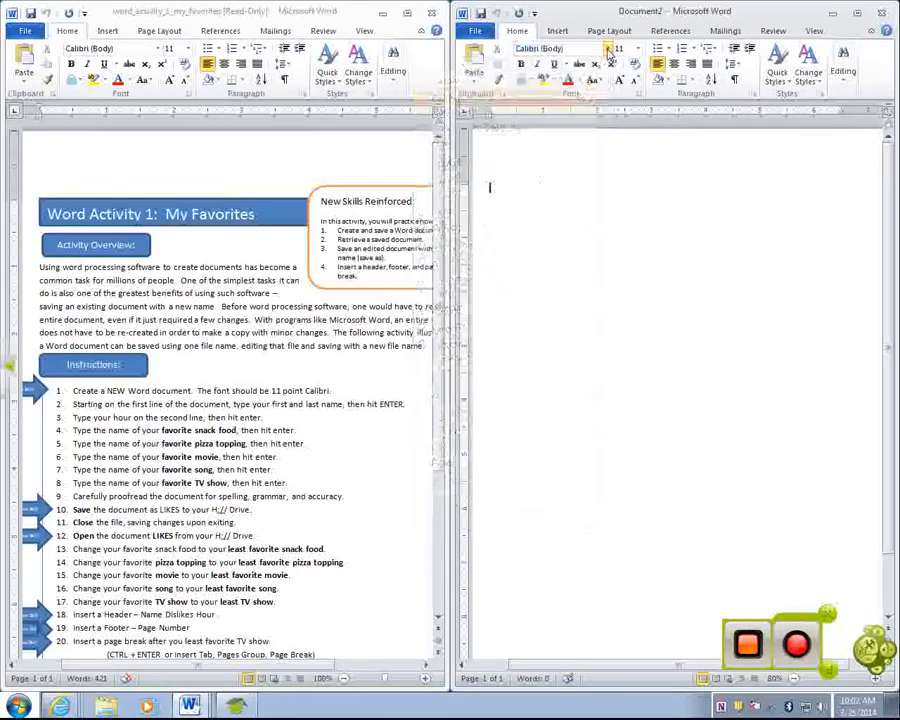
Type the student's name, then popcorn, cheese, Annie, Happy and Teen Wolf, one per line
key(Return)
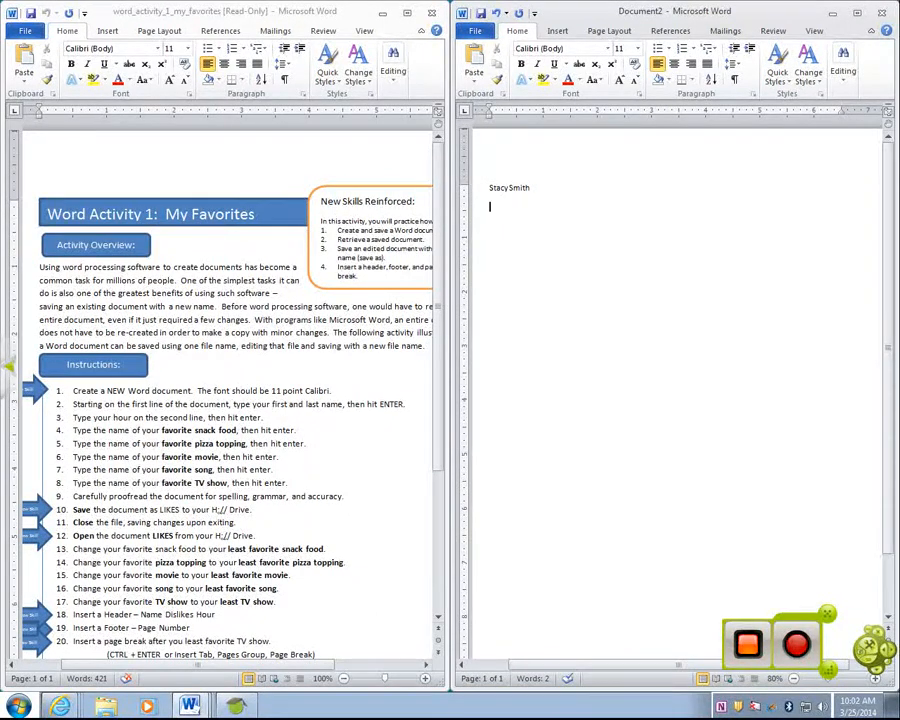
text(popcorn)
key(Return)
text(cheese)
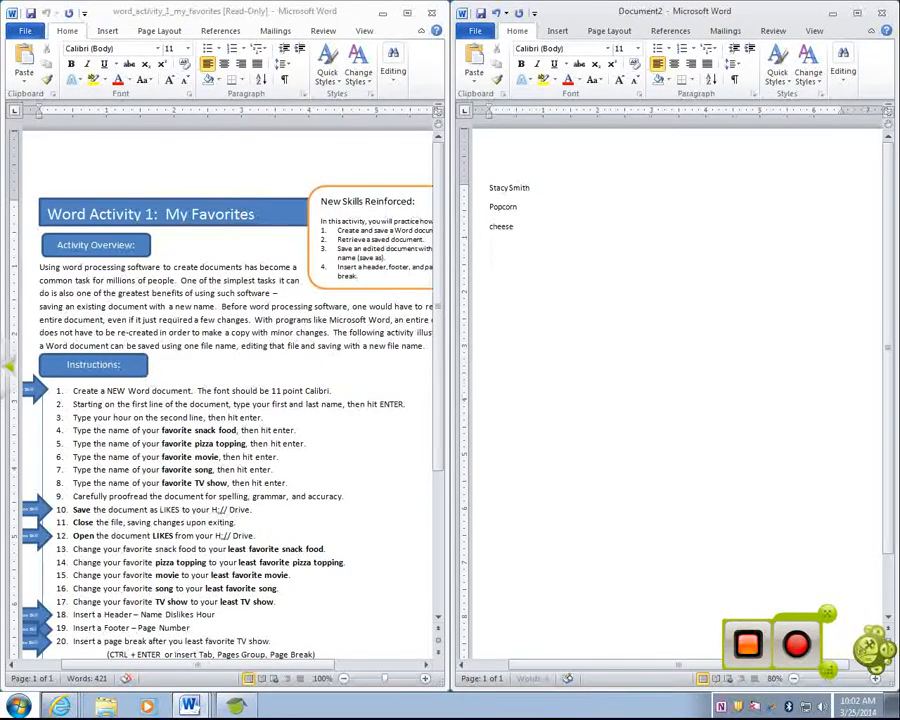
key(Return)
text(Annie)
key(Return)
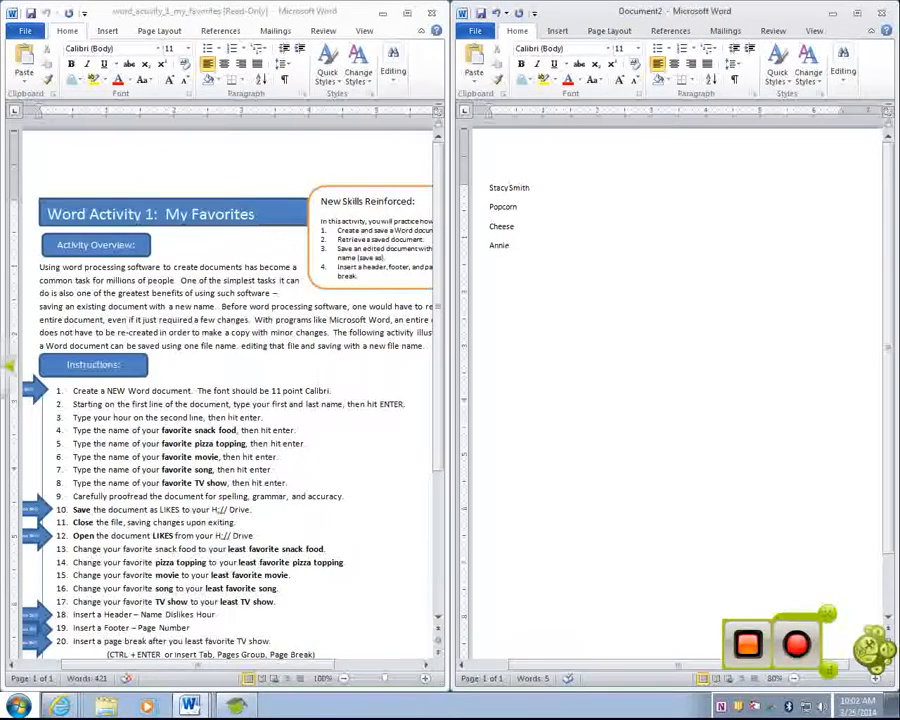
text(Happy)
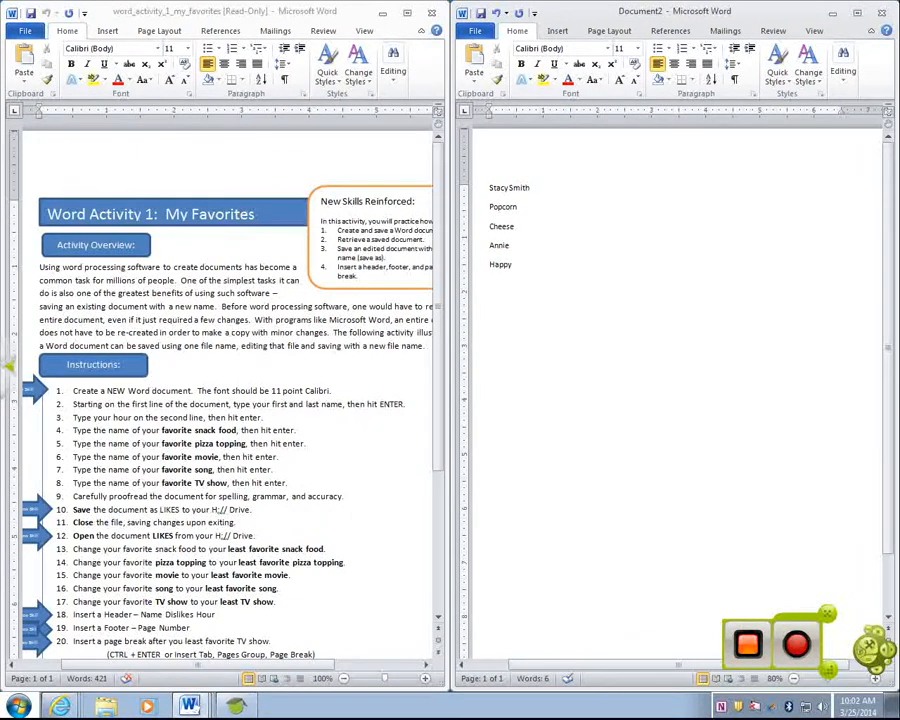
key(Return)
text(Teen Wolf)
key(Return)
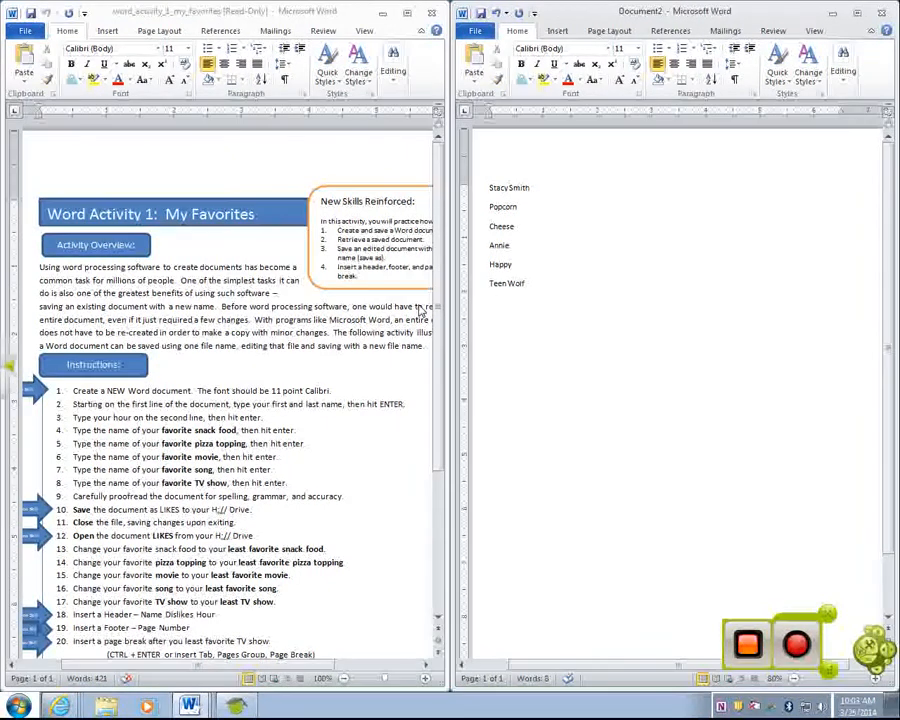
click(478, 31)
click(493, 74)
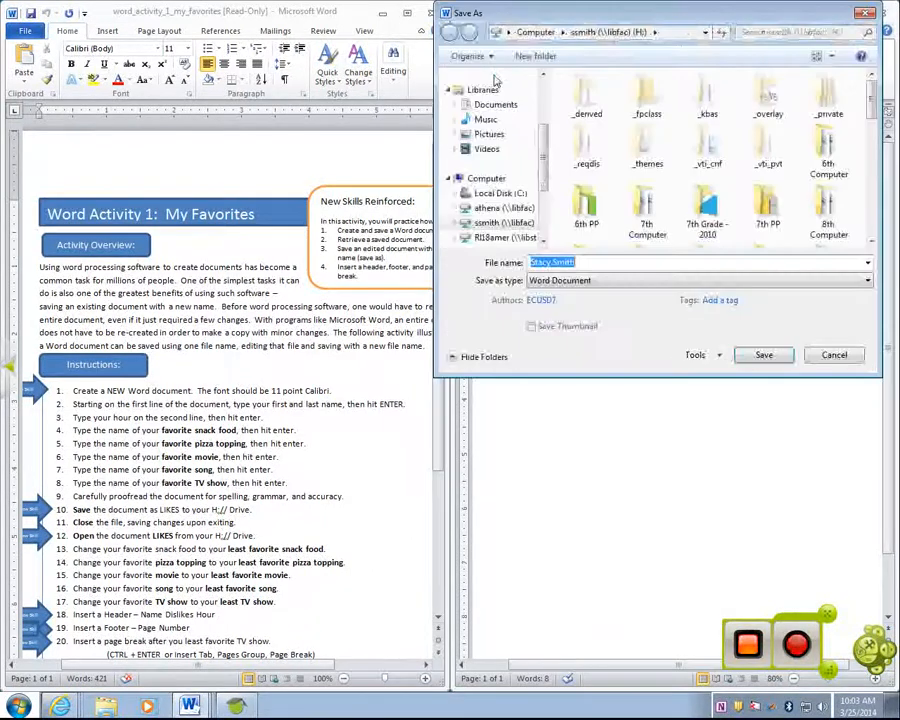
scroll(543, 192, up, 3)
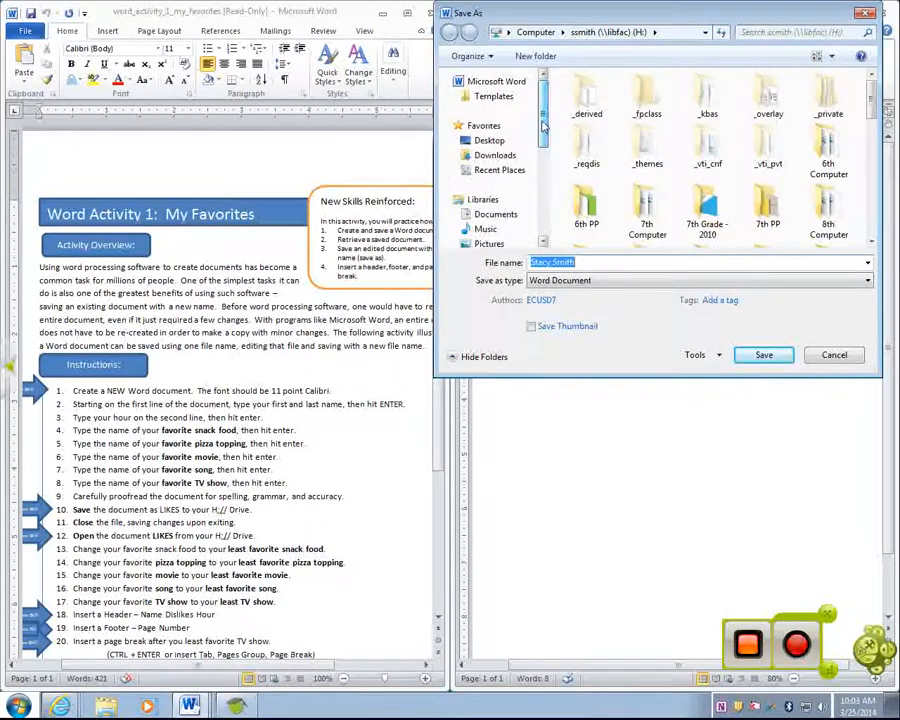
click(502, 142)
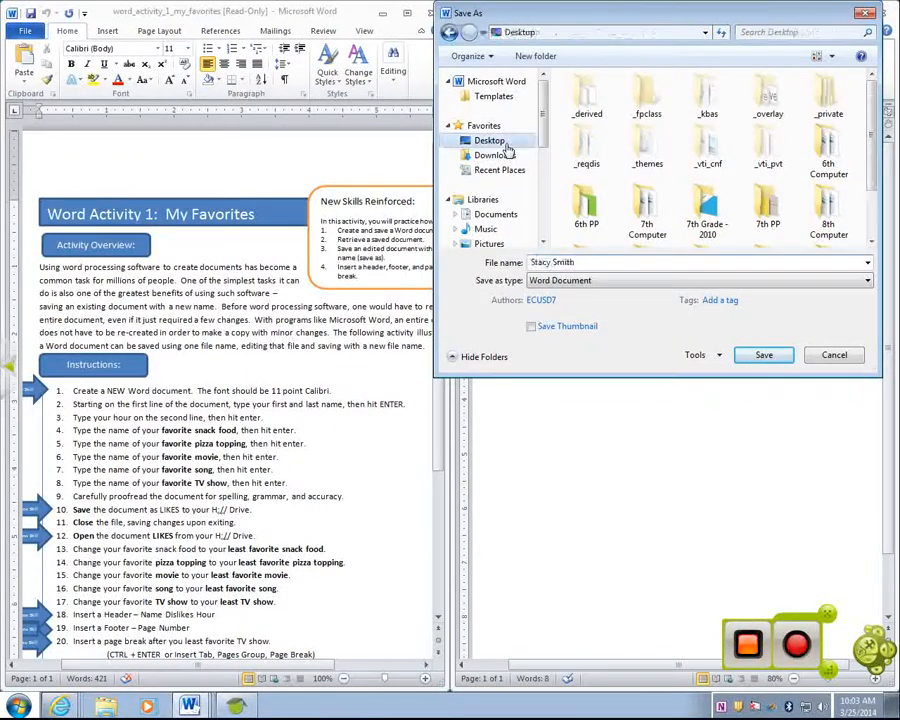
scroll(543, 142, down, 3)
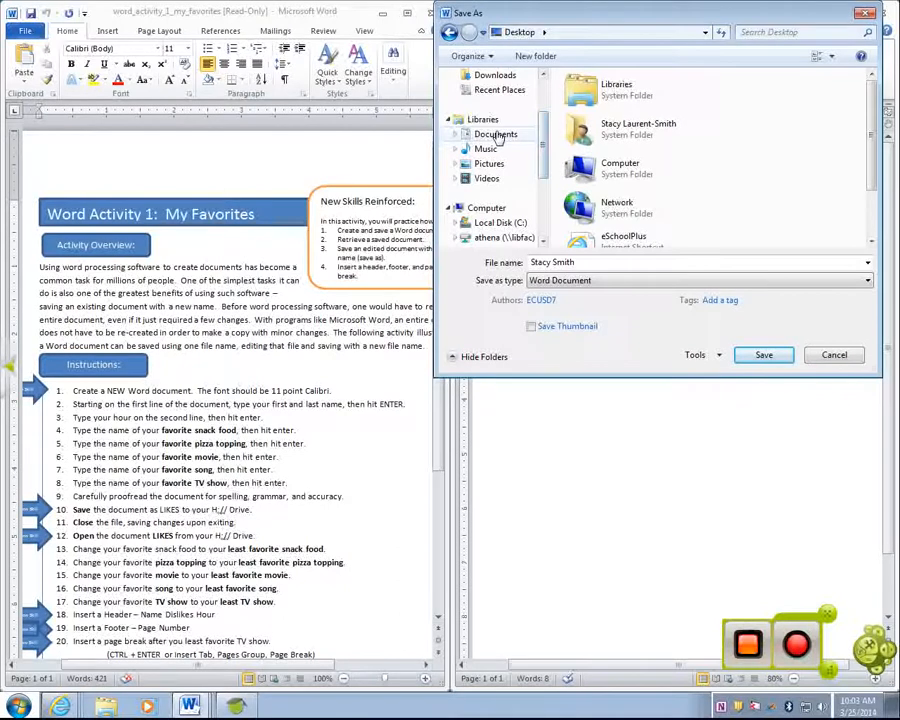
click(496, 134)
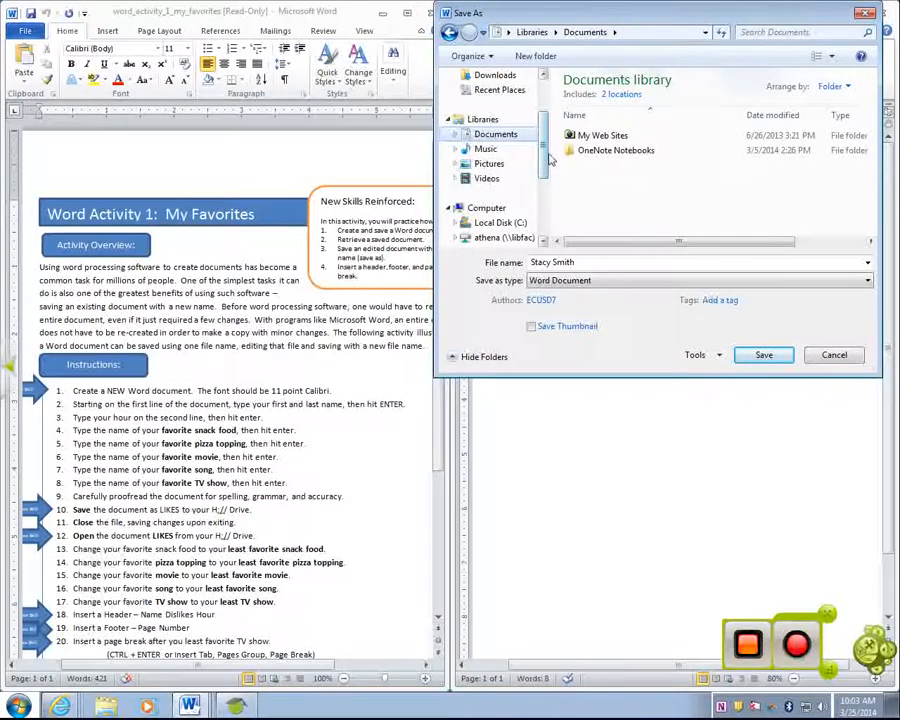
drag(544, 165, 543, 193)
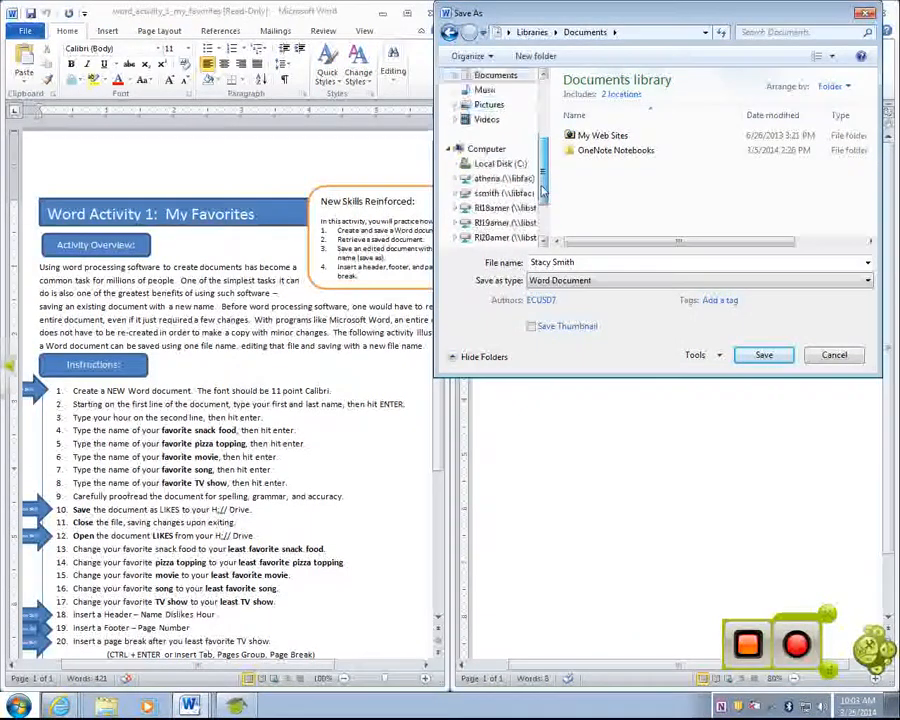
click(518, 197)
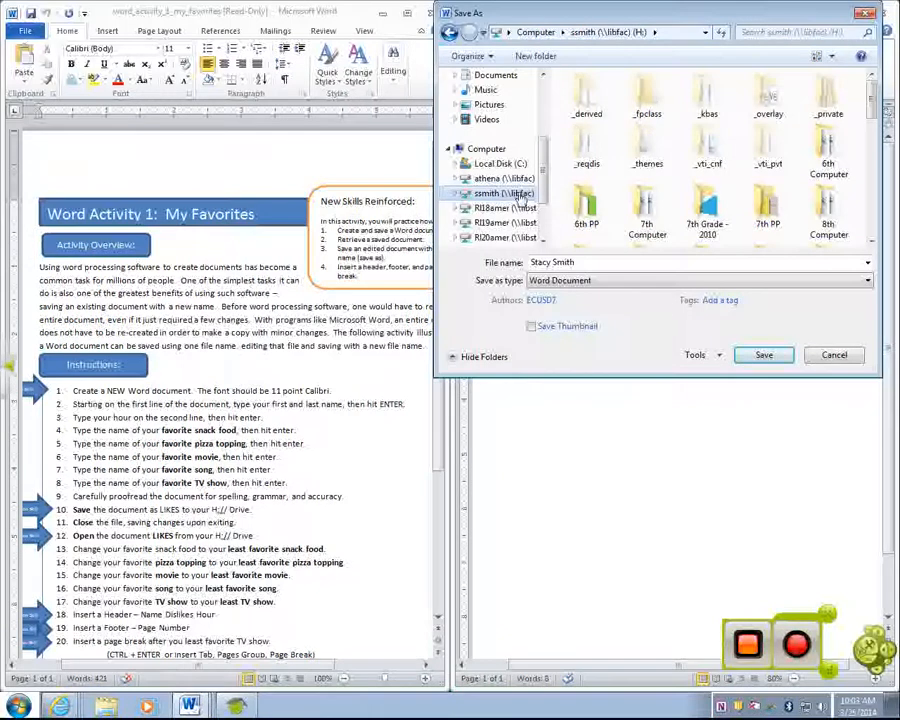
double_click(584, 260)
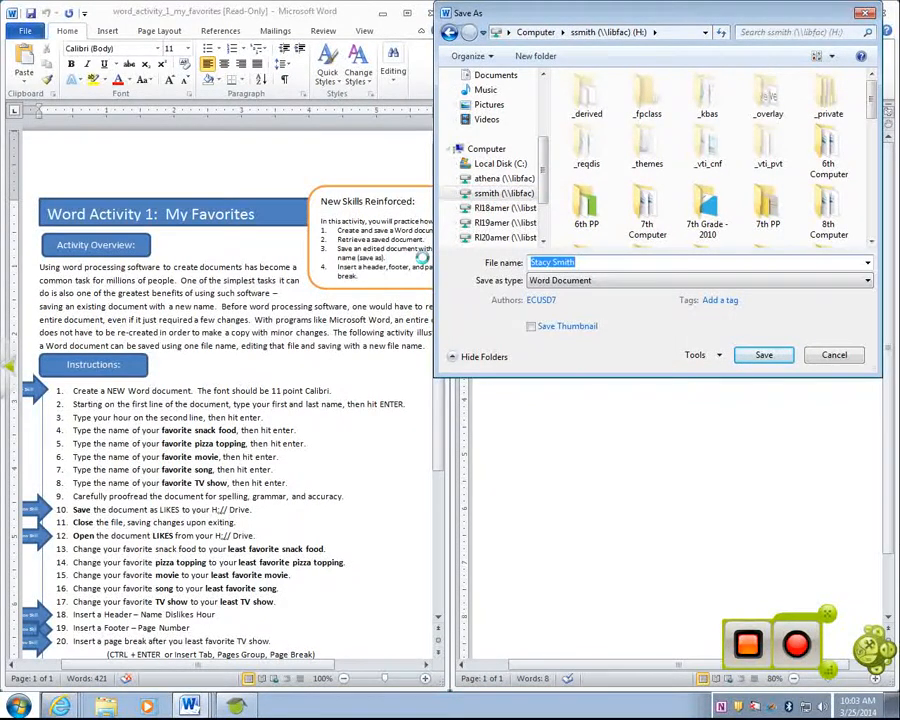
text(Likes)
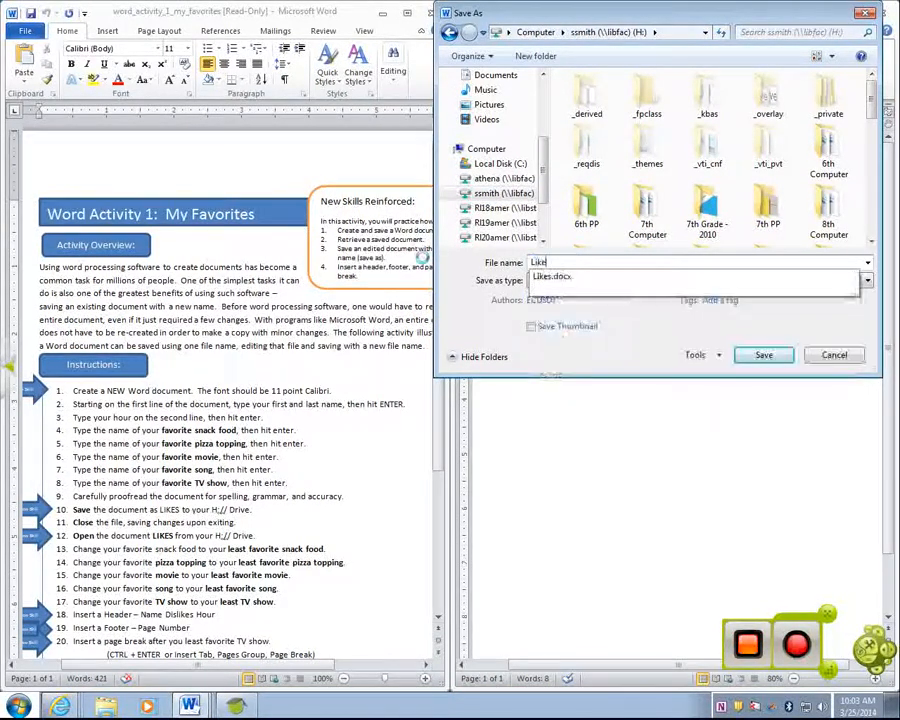
click(834, 354)
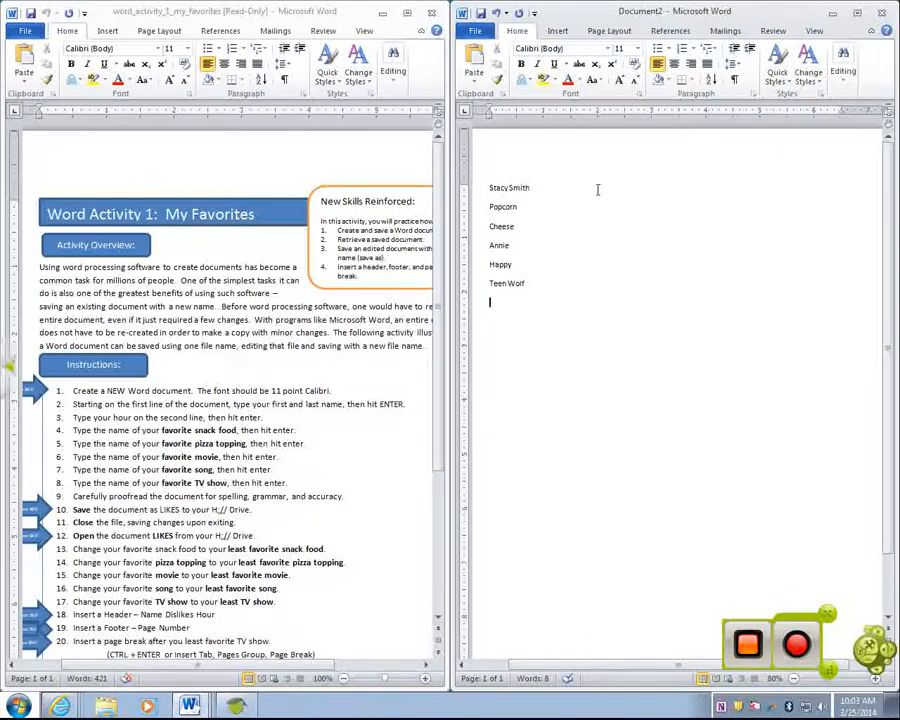
Replace Popcorn with 'green beans' and Cheese with 'pineapple'
drag(547, 206, 490, 207)
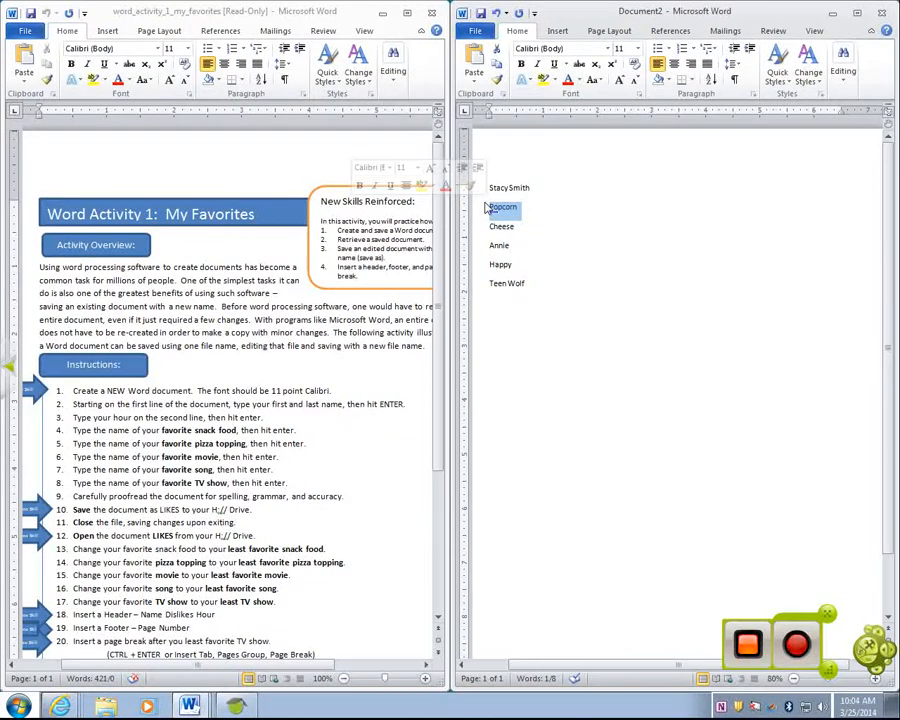
text(gree)
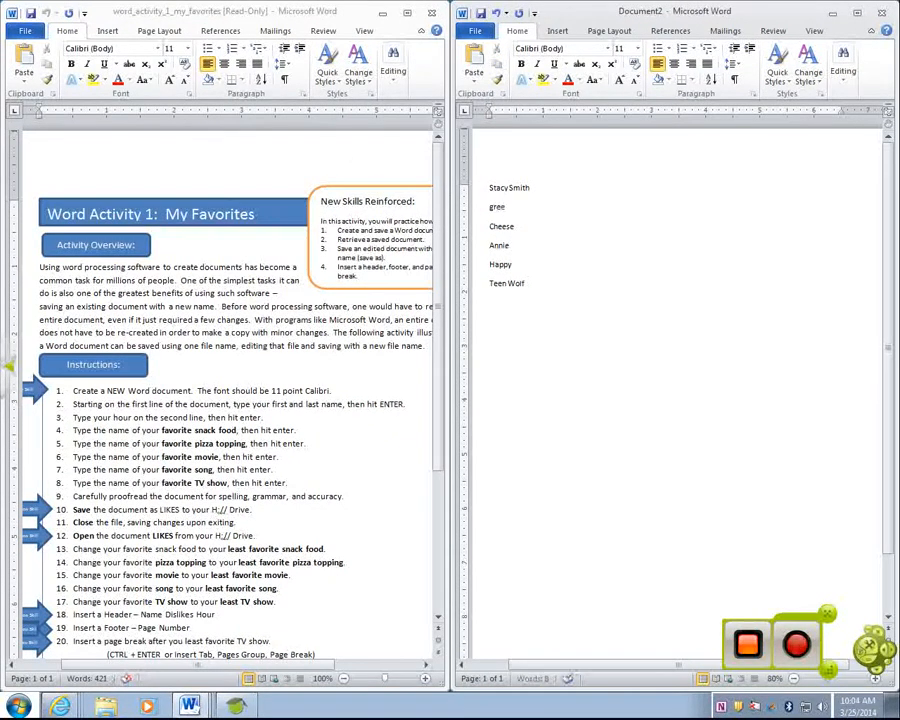
text(n beans)
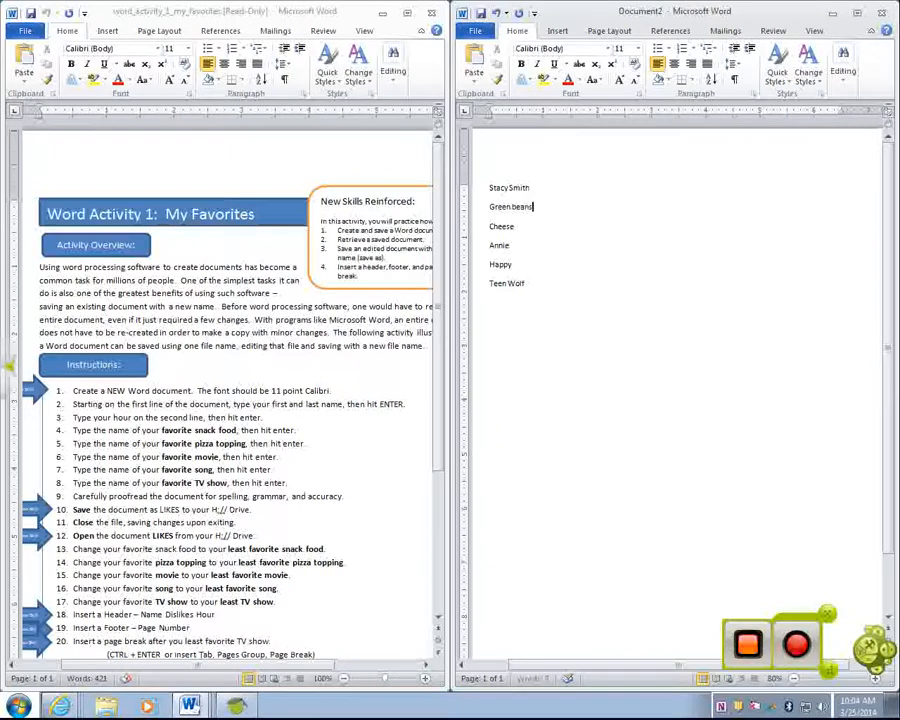
double_click(502, 226)
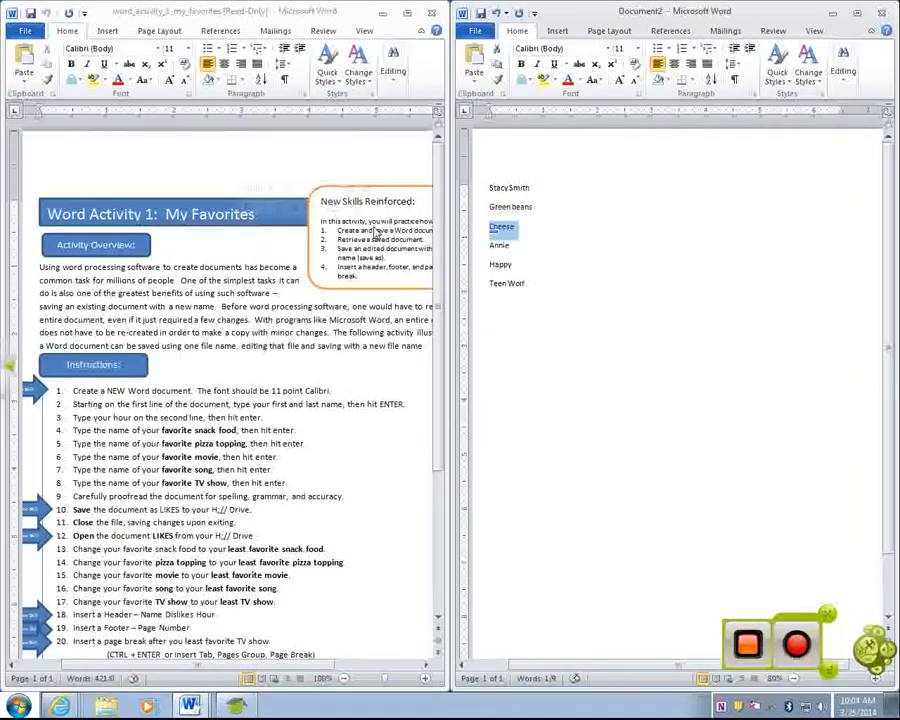
text(P)
key(BackSpace)
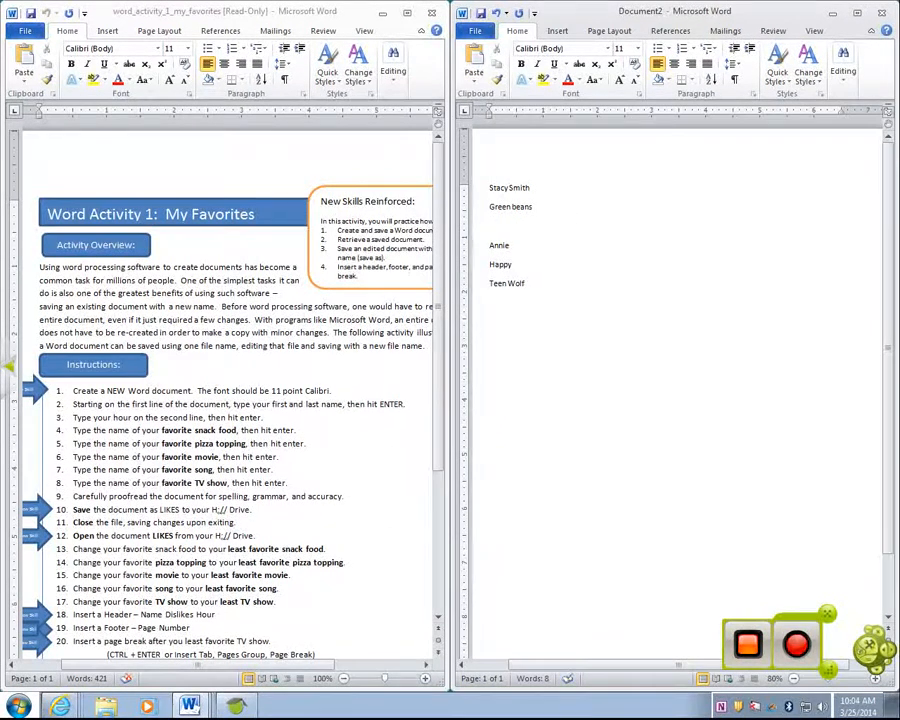
text(pin)
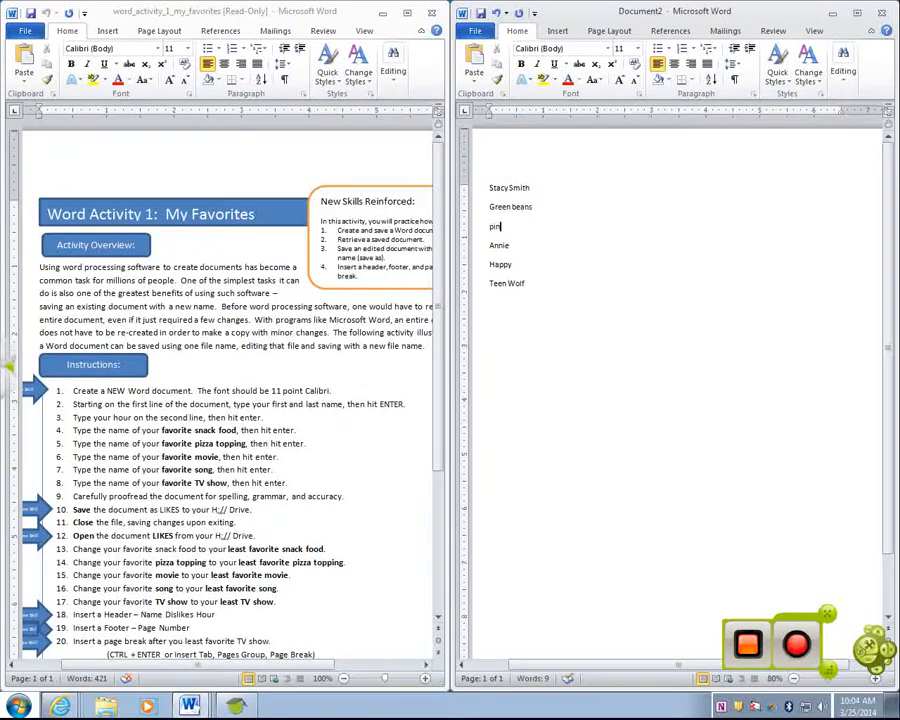
text(eapple)
Replace Annie with 'Jaws', Happy with 'I don't know', and start retyping Teen Wolf as Sponge Bob
drag(546, 250, 438, 248)
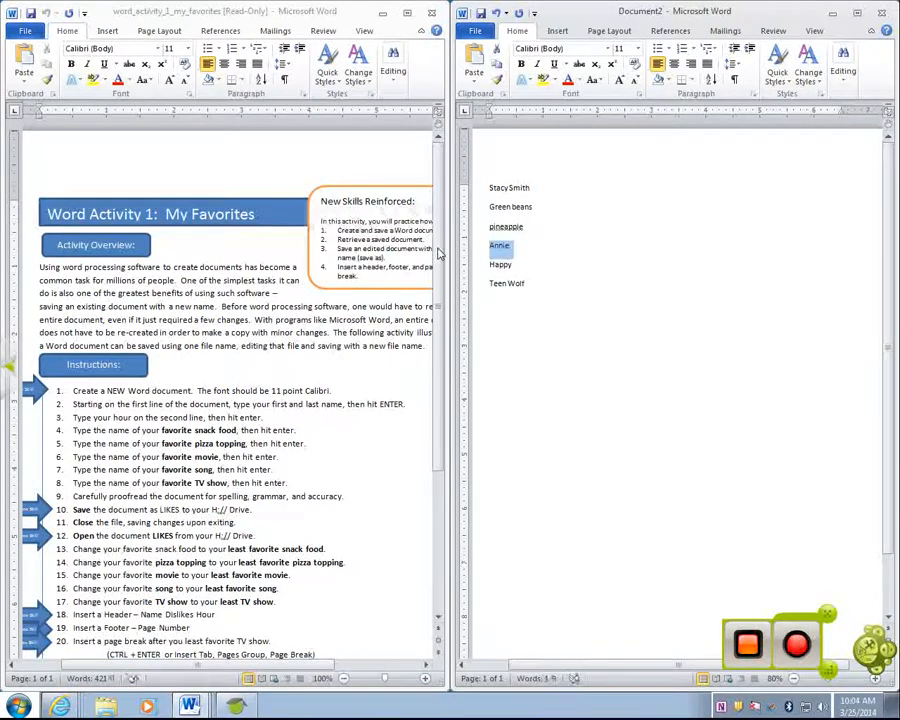
text(Ja)
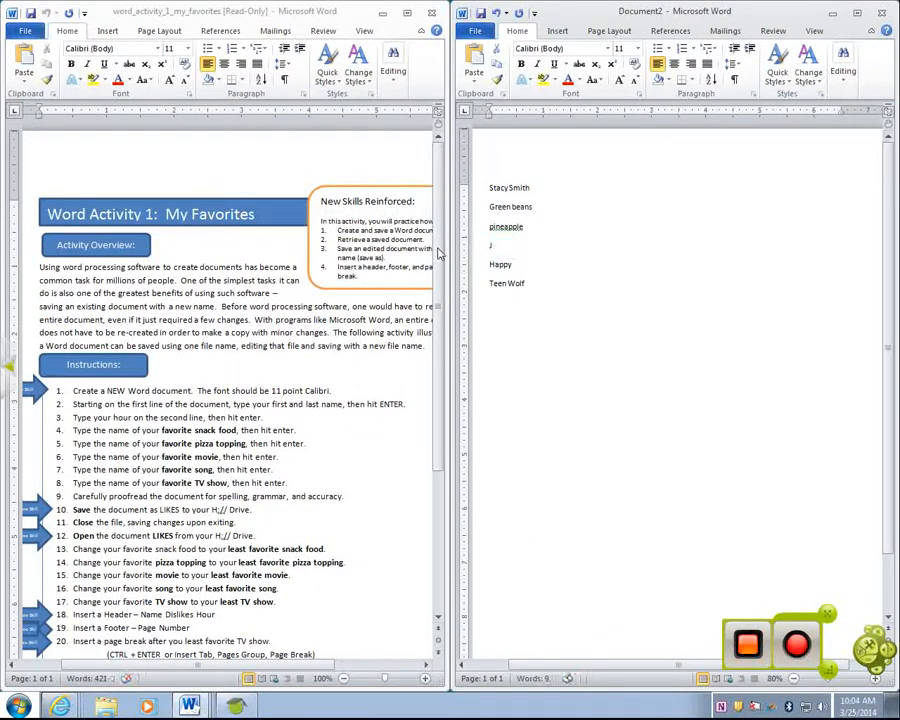
text(ws)
drag(548, 264, 487, 264)
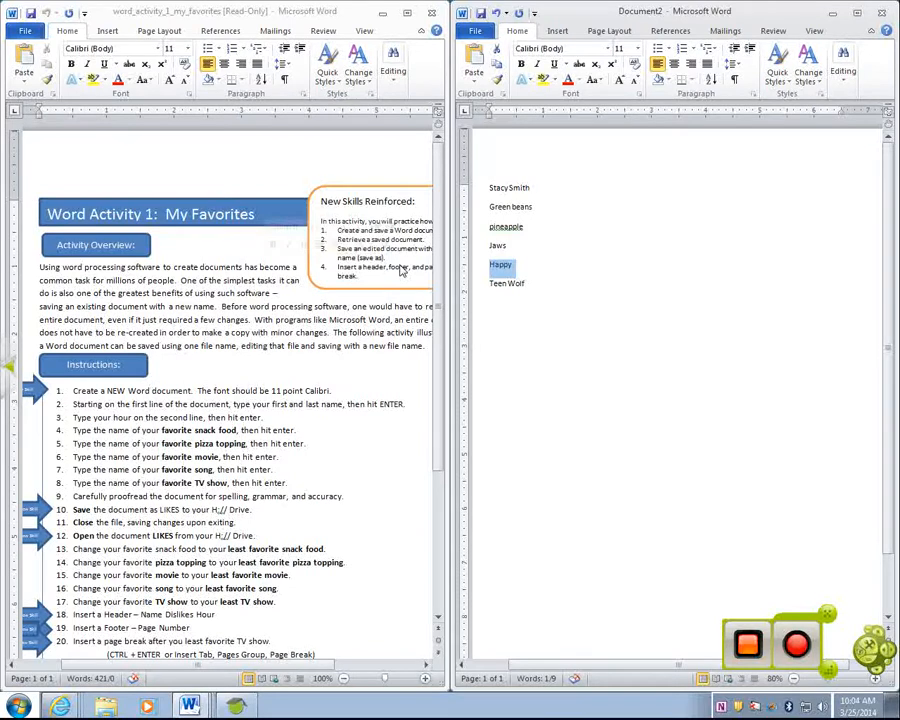
text(Idon')
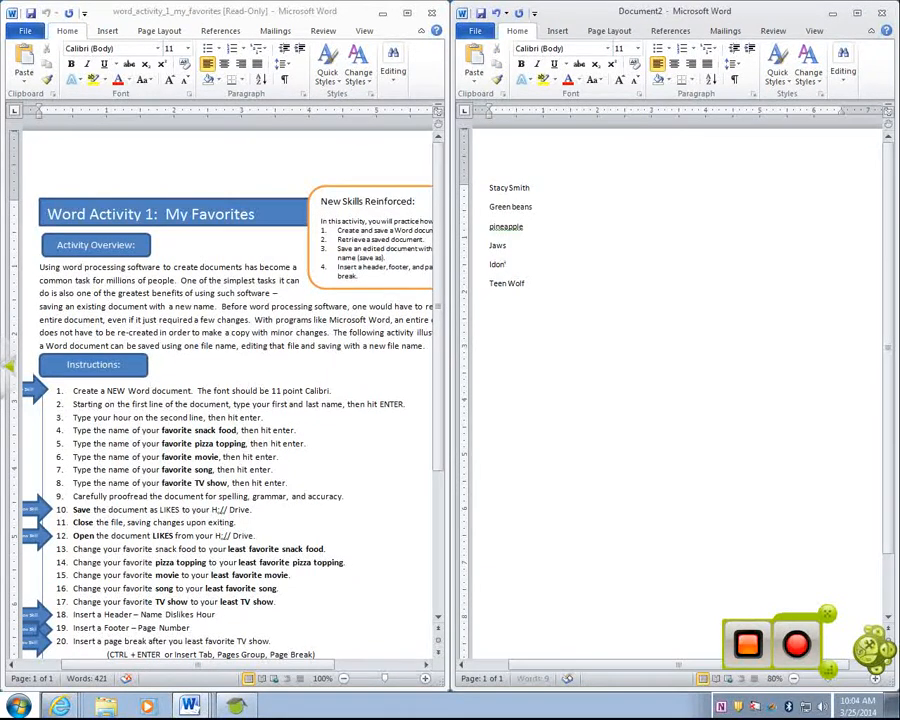
key(BackSpace)
text(do)
drag(532, 283, 488, 284)
text(p)
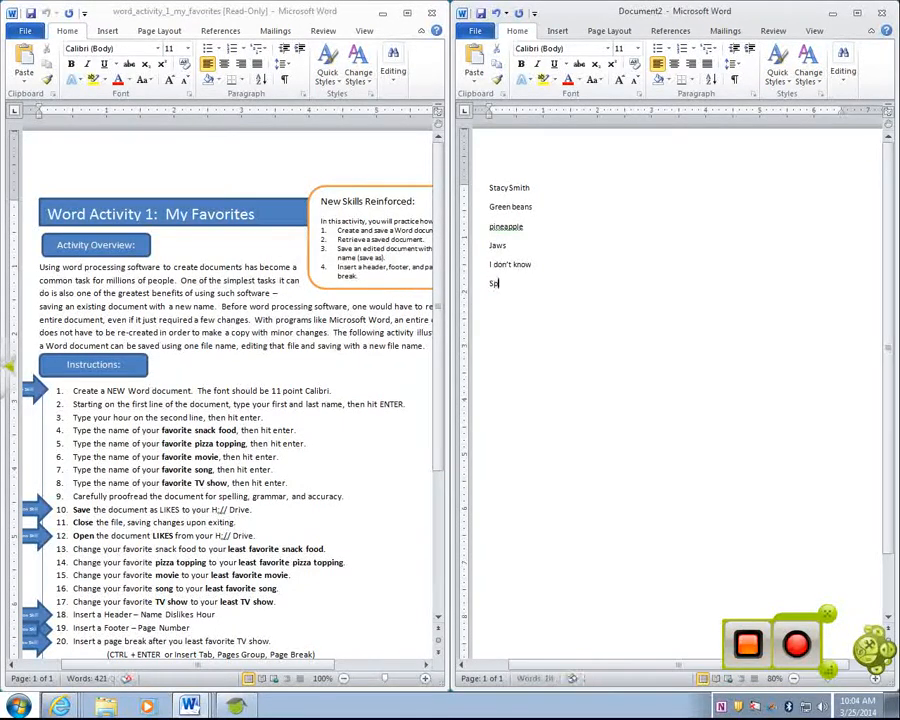
text(onge Bob)
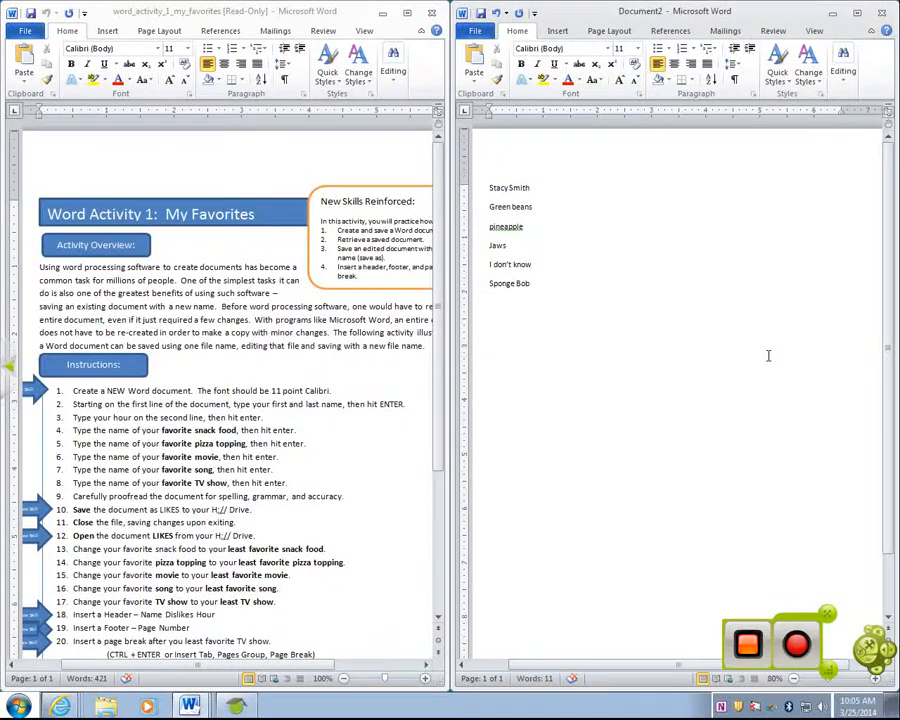
Insert the Blank (Three Columns) header, keeping Document2 docked on the right half
click(558, 31)
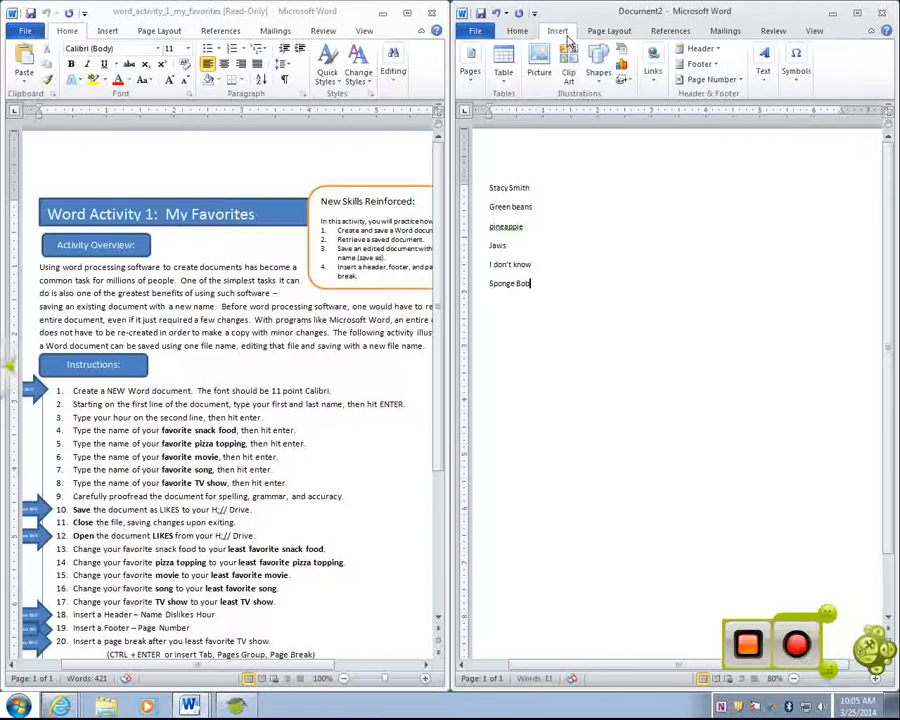
click(858, 13)
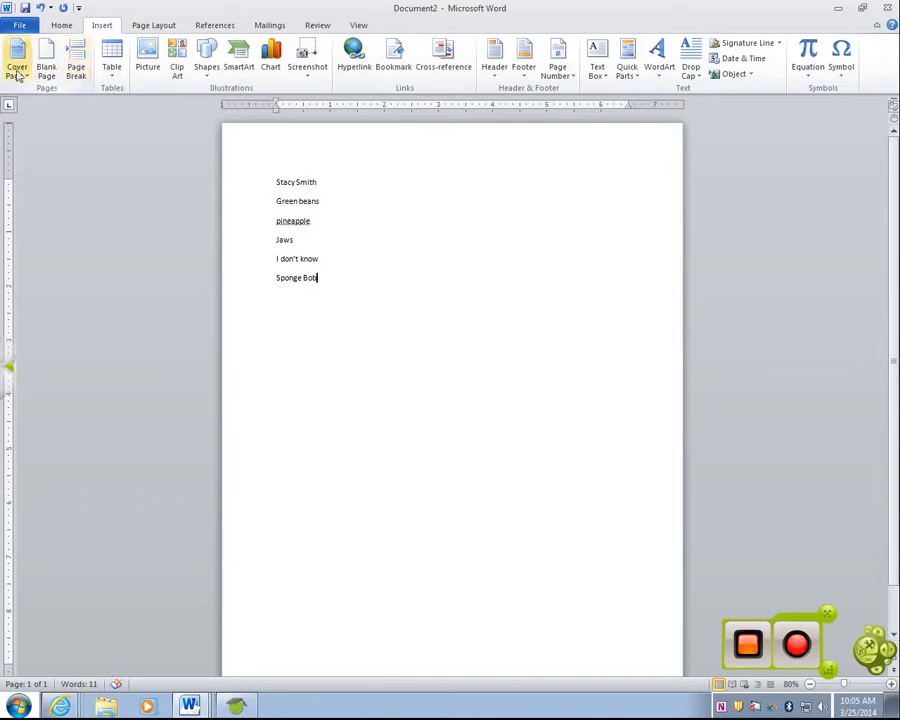
click(494, 70)
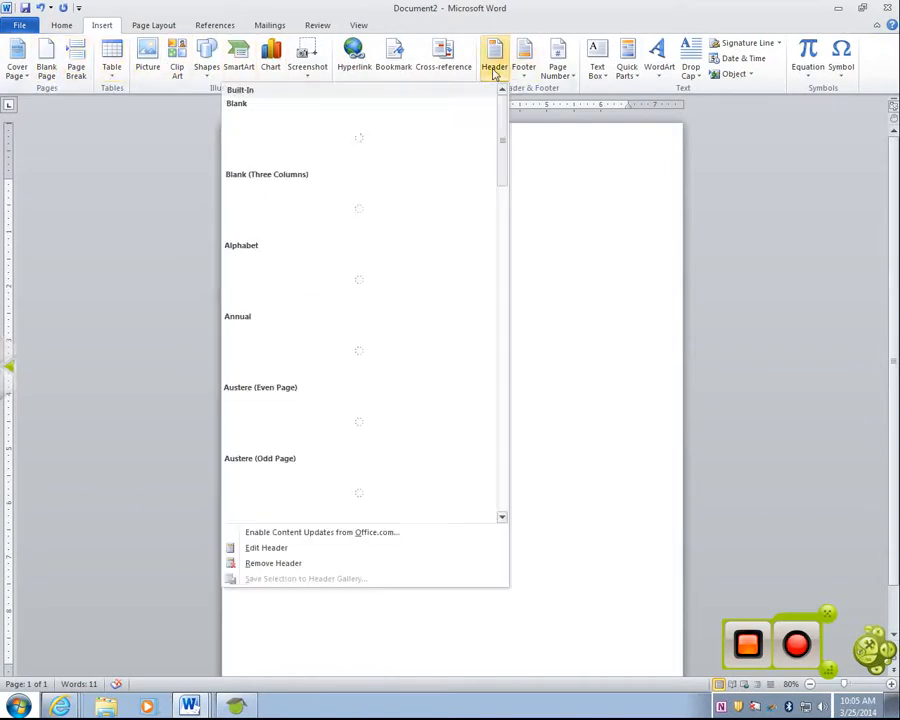
click(494, 72)
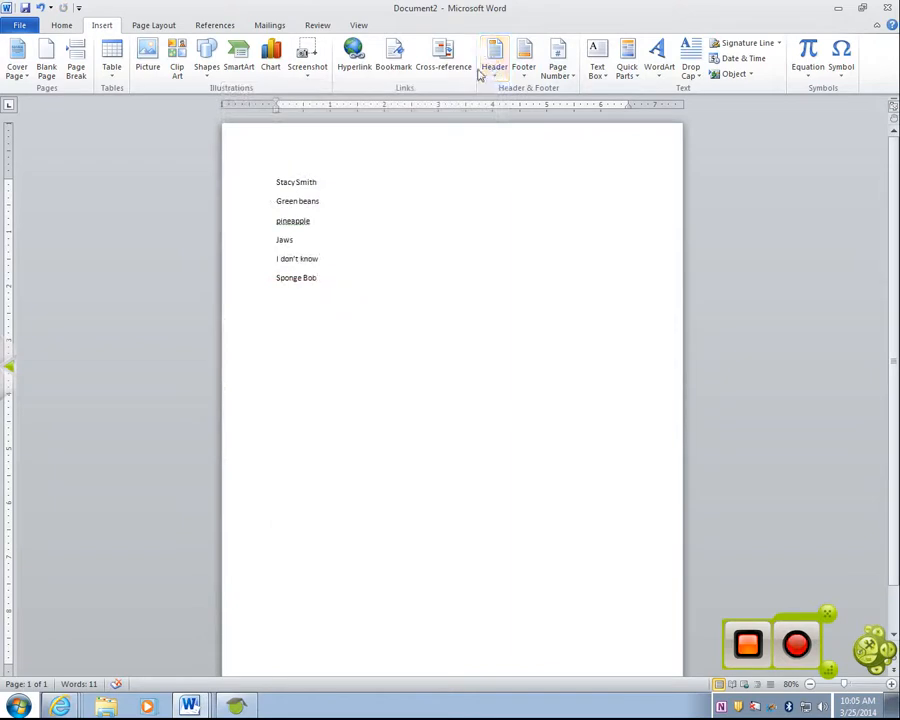
double_click(402, 20)
drag(402, 8, 897, 110)
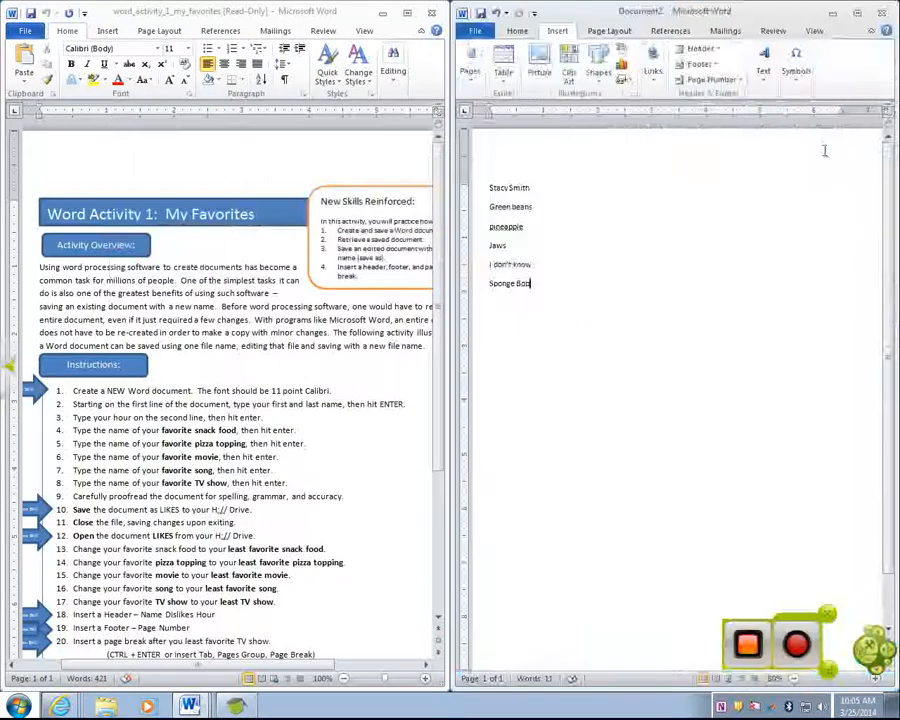
click(704, 56)
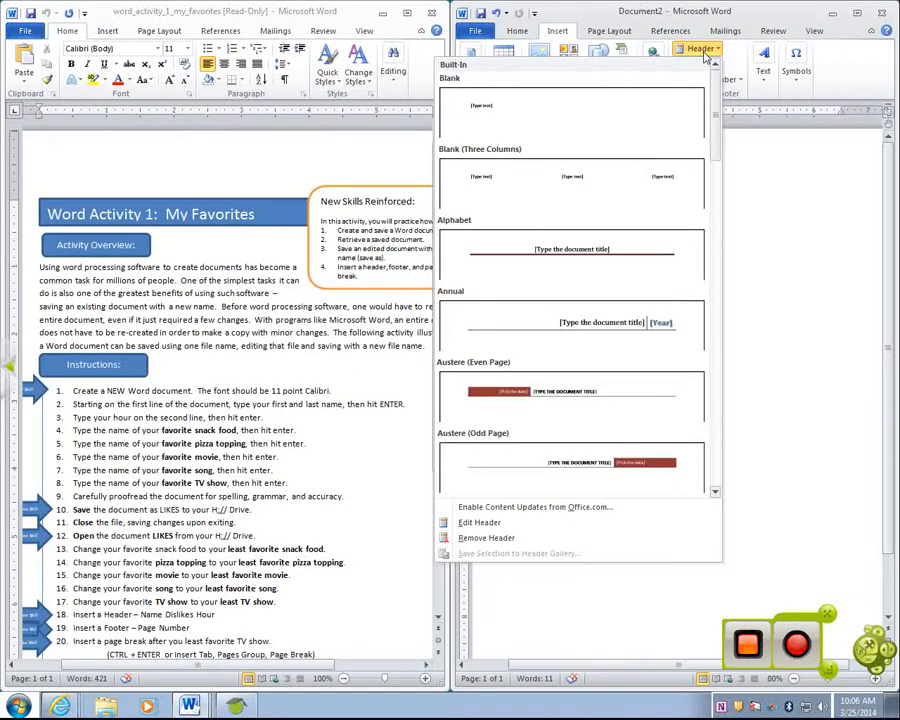
click(620, 170)
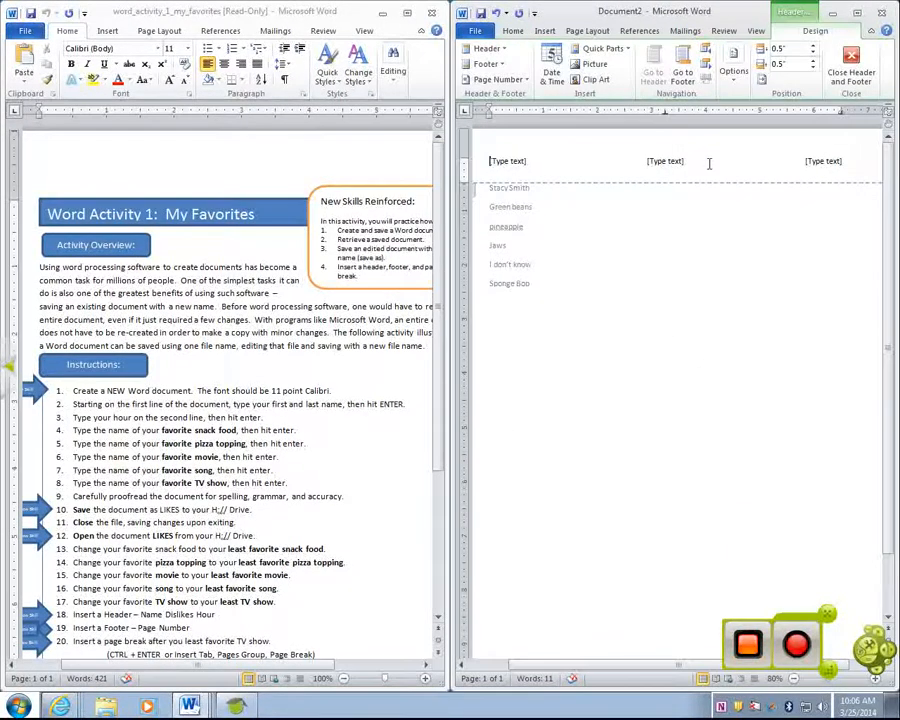
Fill the header placeholders with the student's name, 'Dislikes' and '3rd Hour', then close the header
click(508, 165)
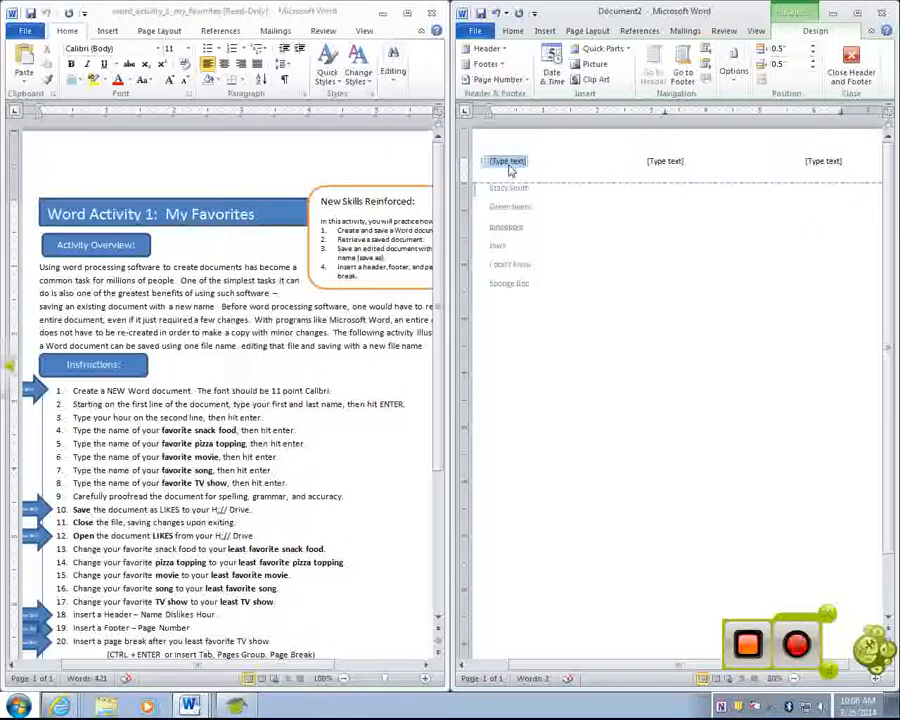
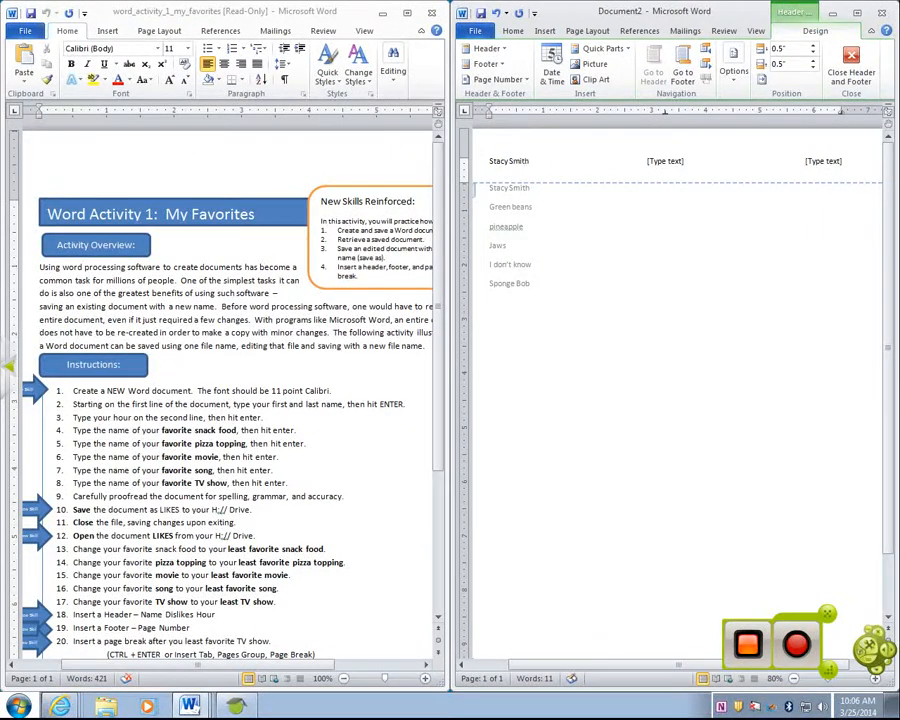
click(672, 164)
text(Dislikes)
click(826, 161)
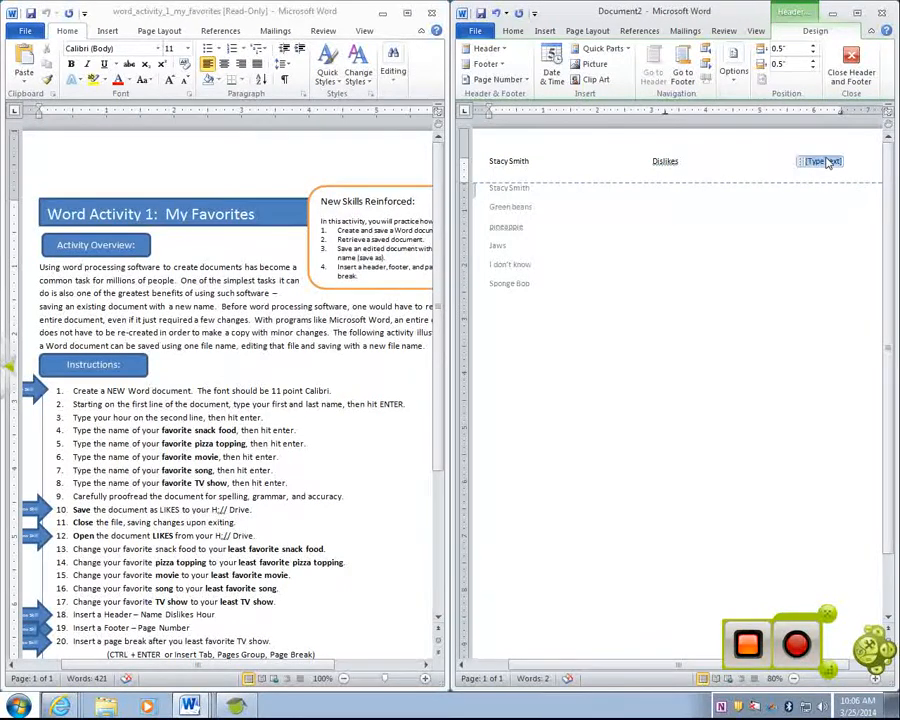
text(3rd Hour)
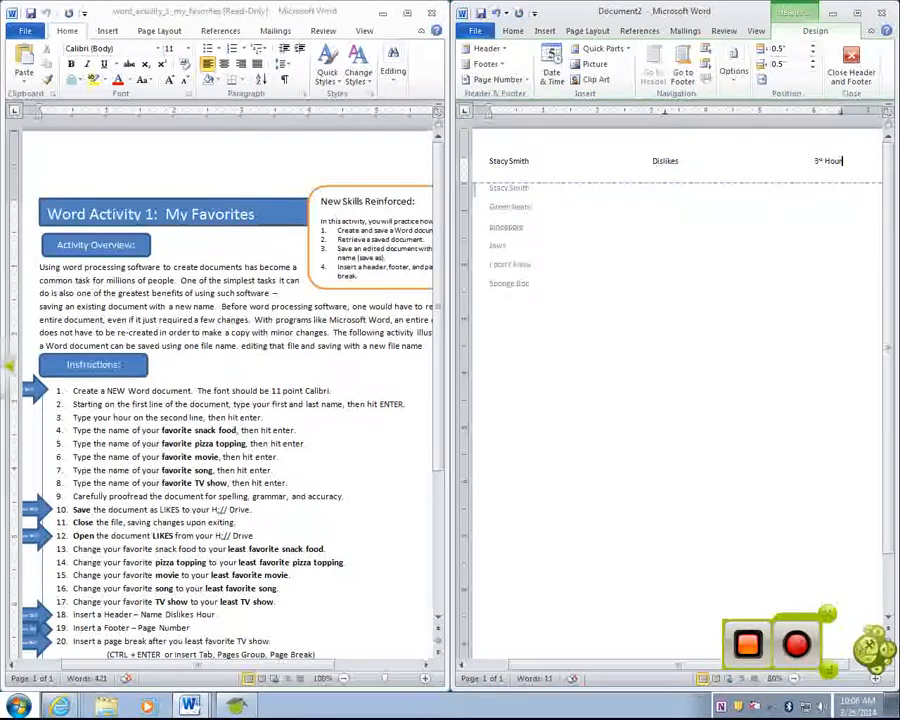
double_click(590, 281)
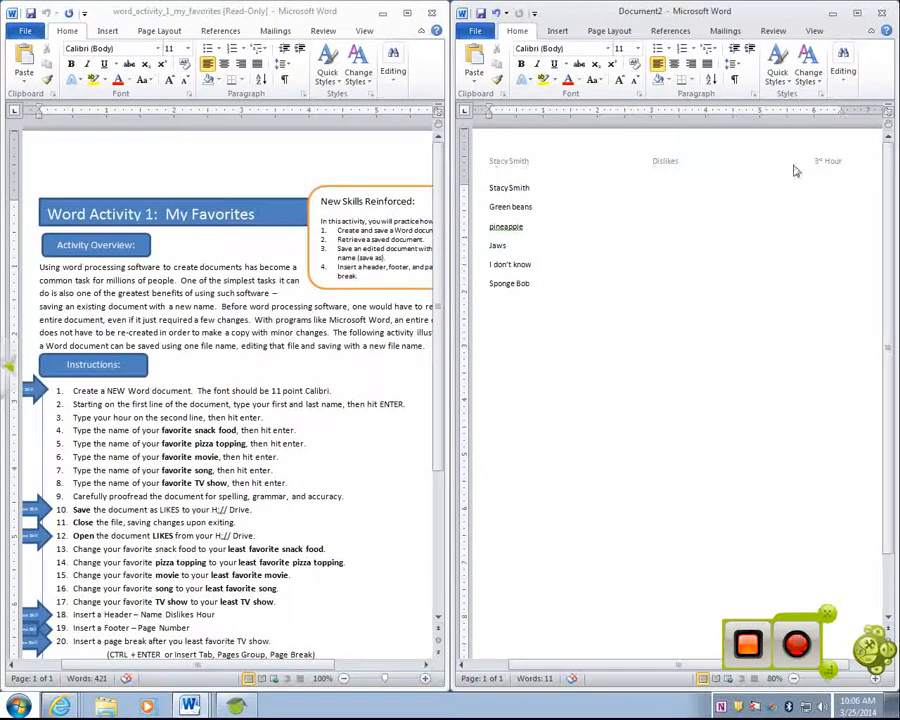
Add a centered Bottom of Page page number in the footer and return to the body
drag(436, 228, 441, 295)
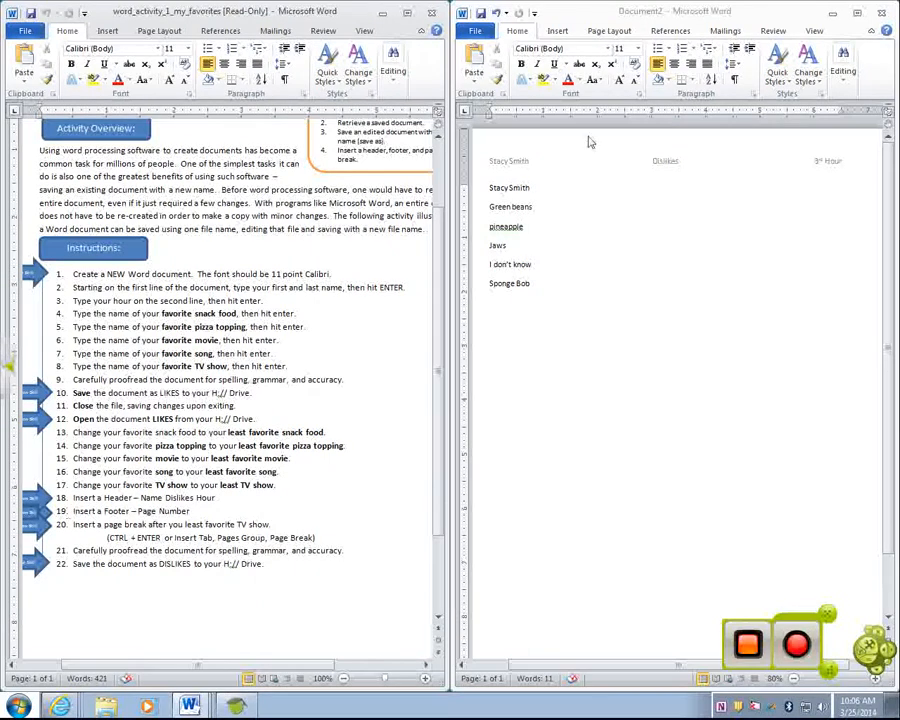
click(566, 32)
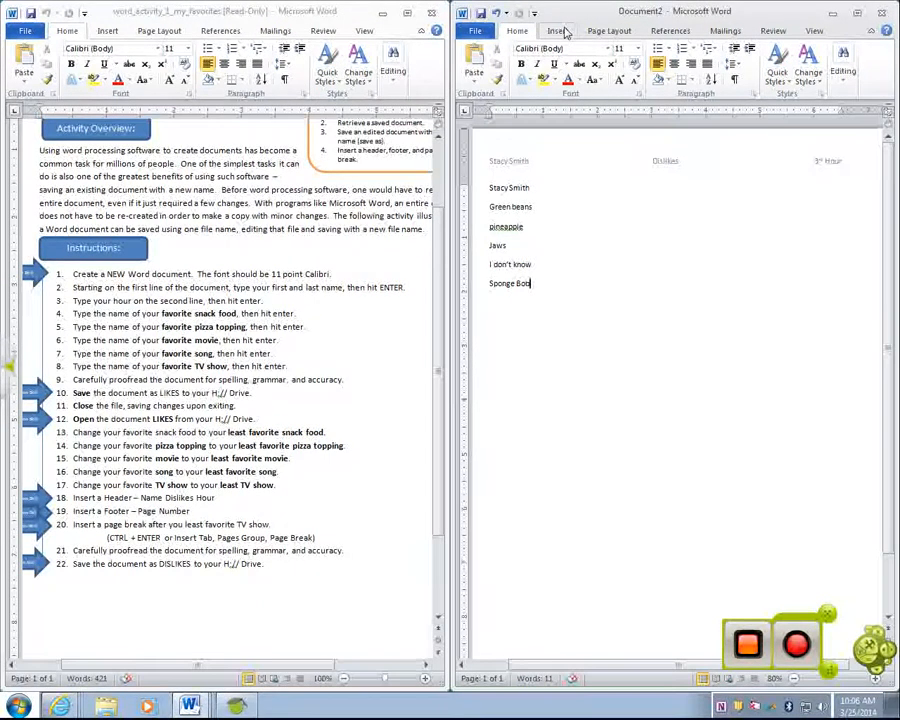
click(566, 32)
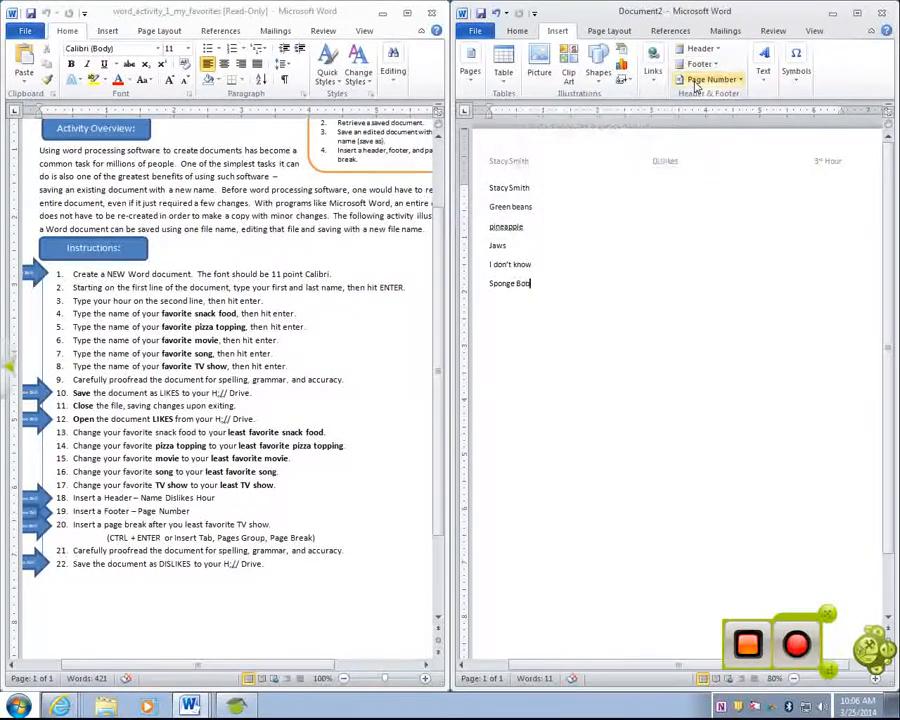
click(697, 86)
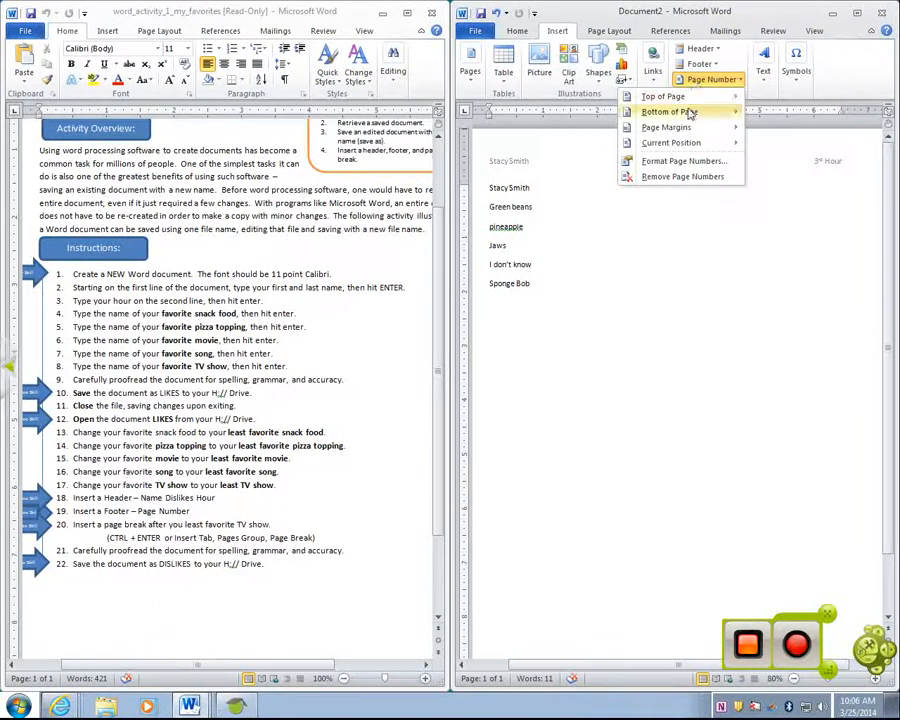
mouse_move(686, 114)
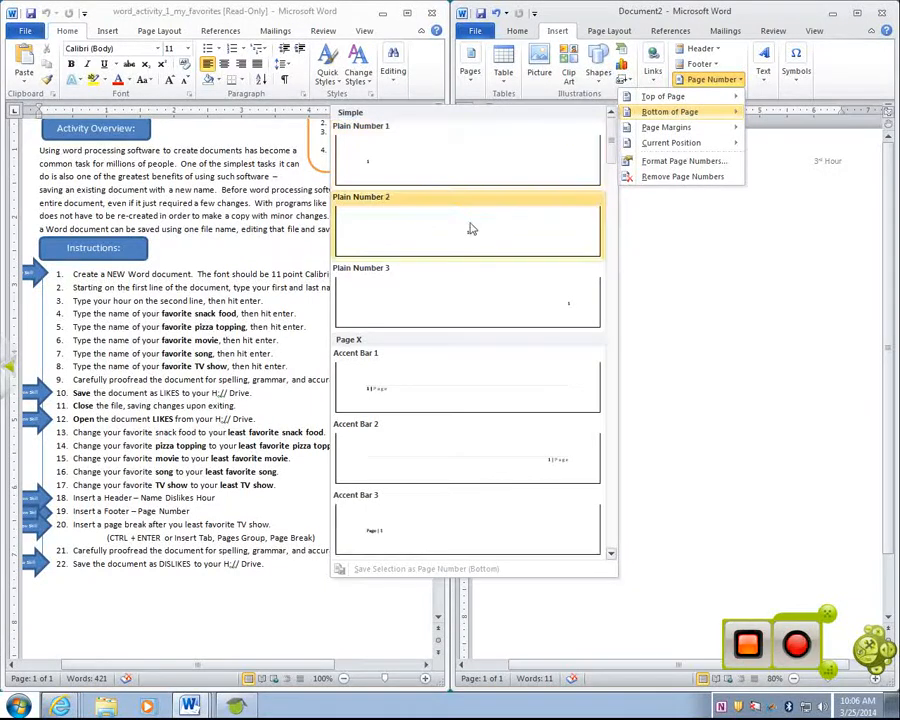
click(472, 229)
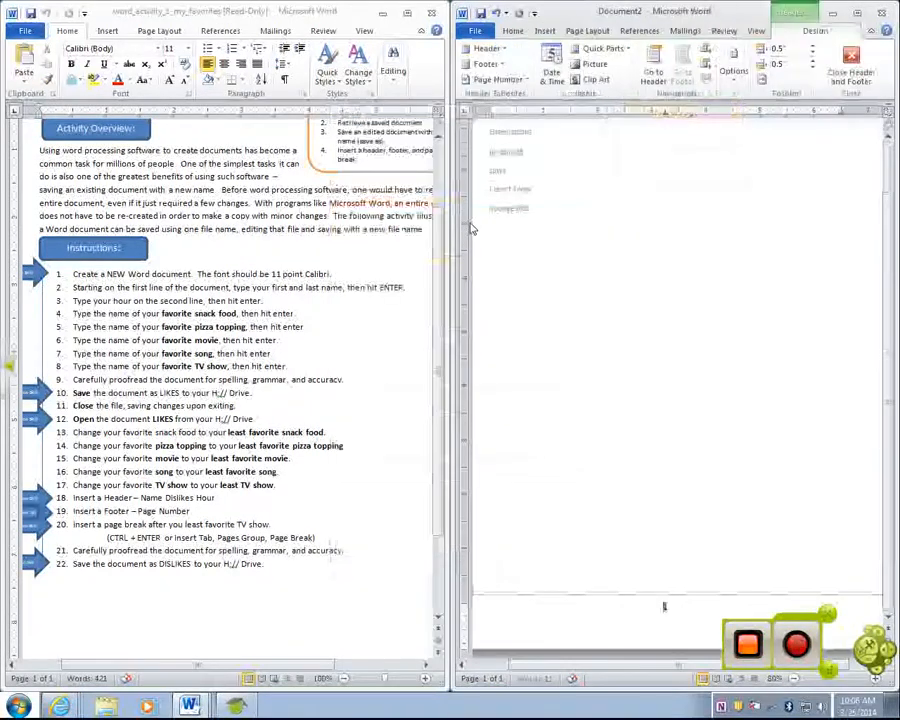
double_click(659, 349)
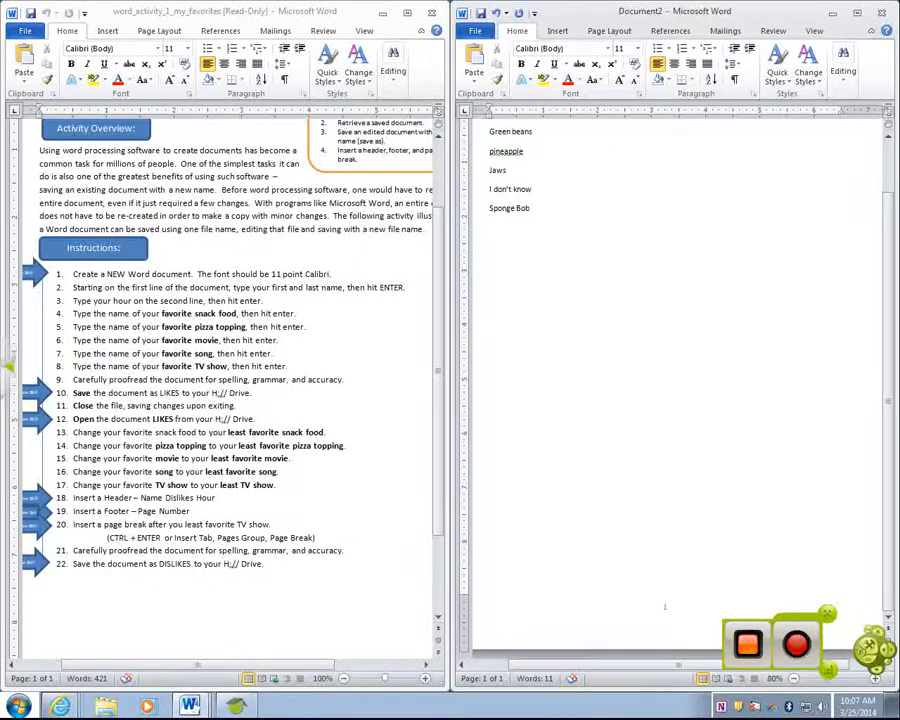
Insert a page break after Sponge Bob so the document spans two pages
click(558, 31)
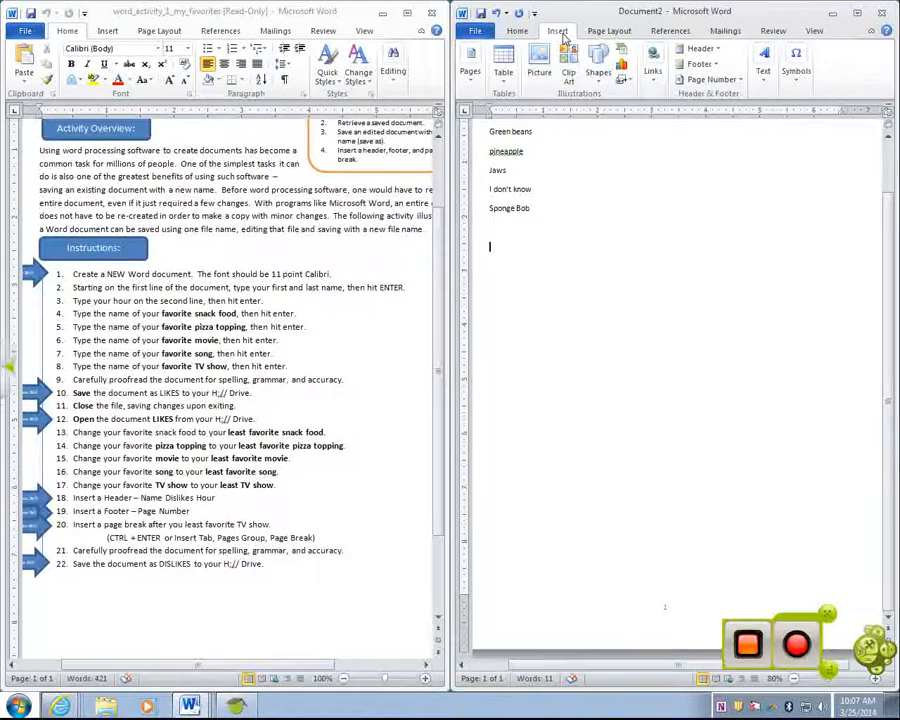
click(478, 72)
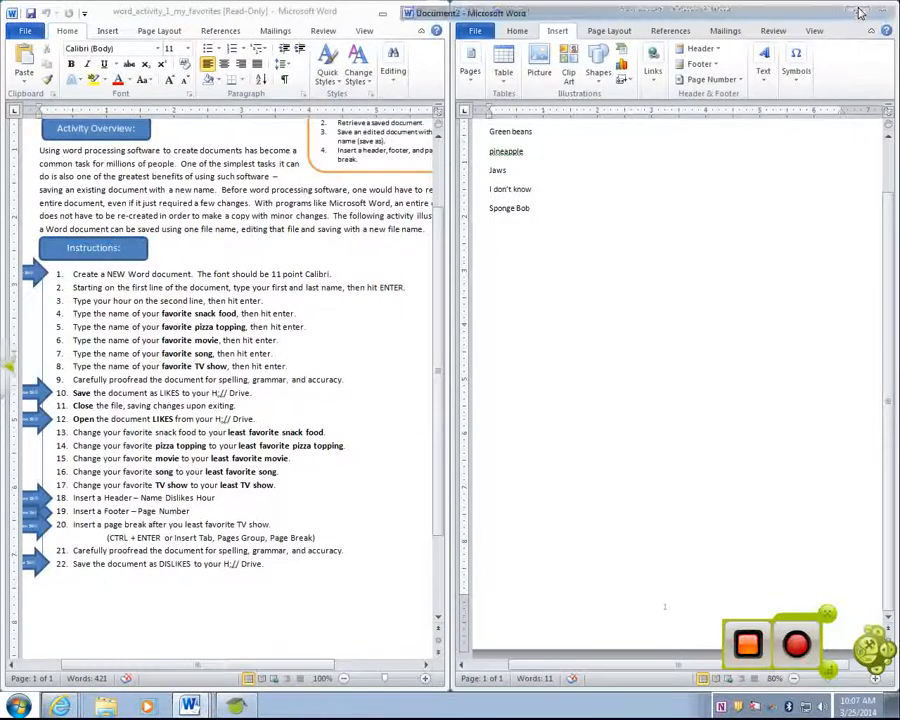
click(857, 12)
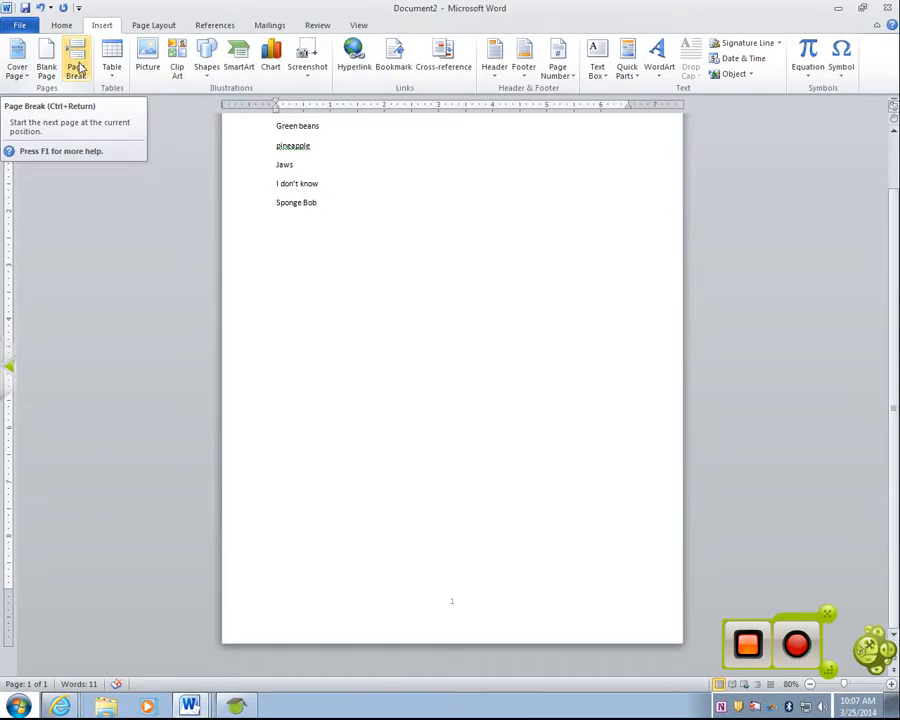
double_click(434, 20)
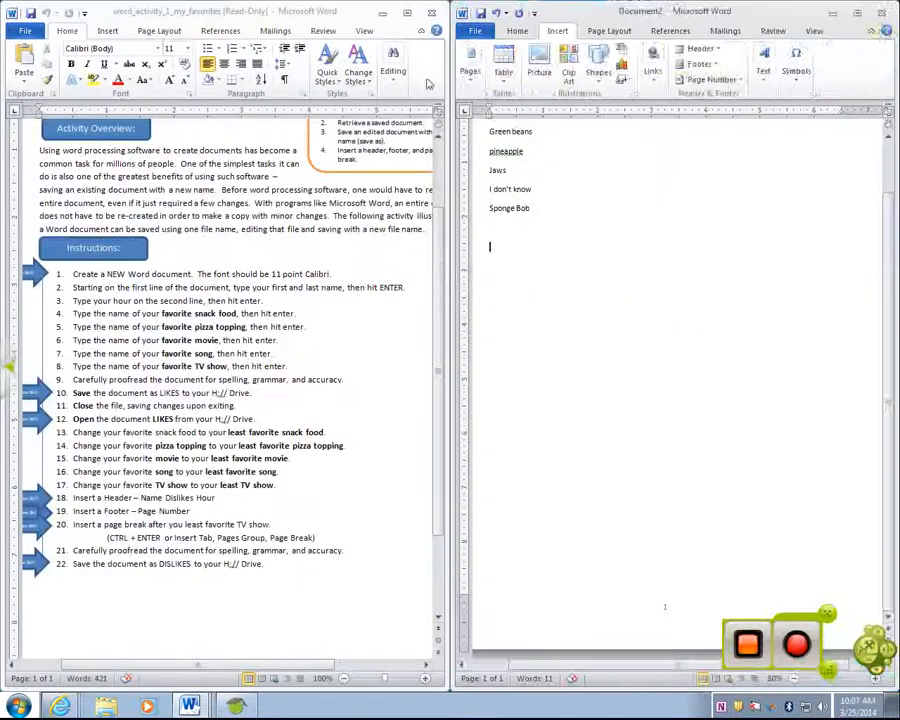
click(470, 70)
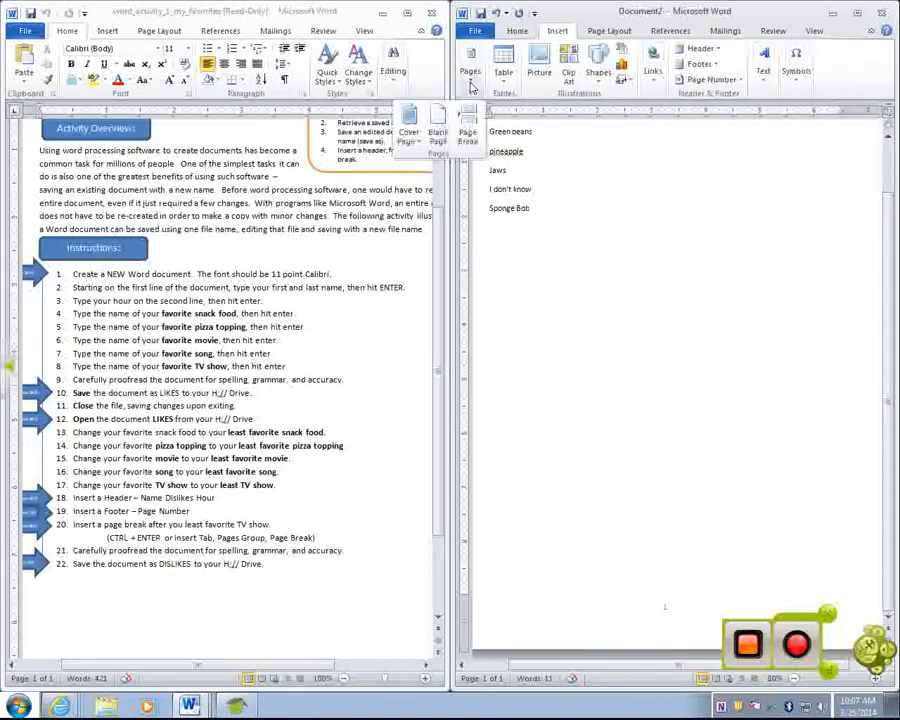
click(472, 132)
scroll(580, 266, down, 10)
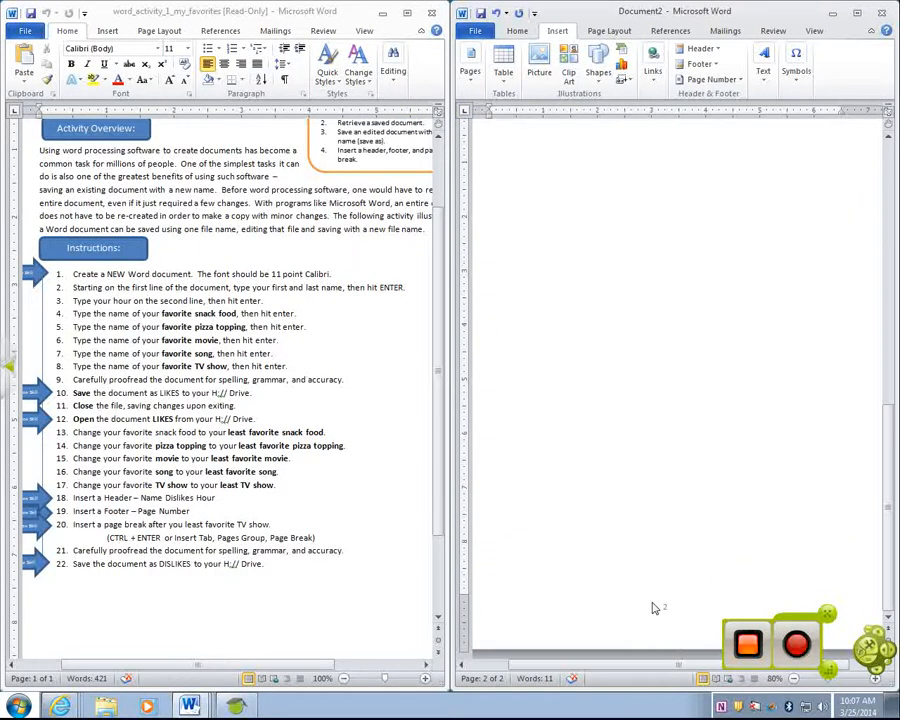
scroll(655, 600, up, 5)
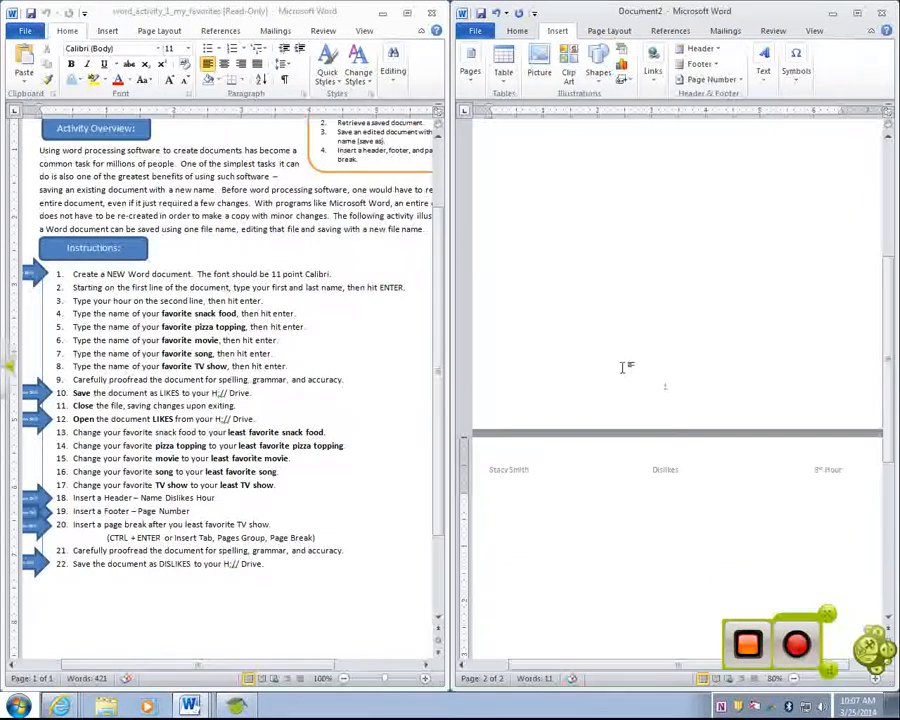
scroll(622, 367, up, 5)
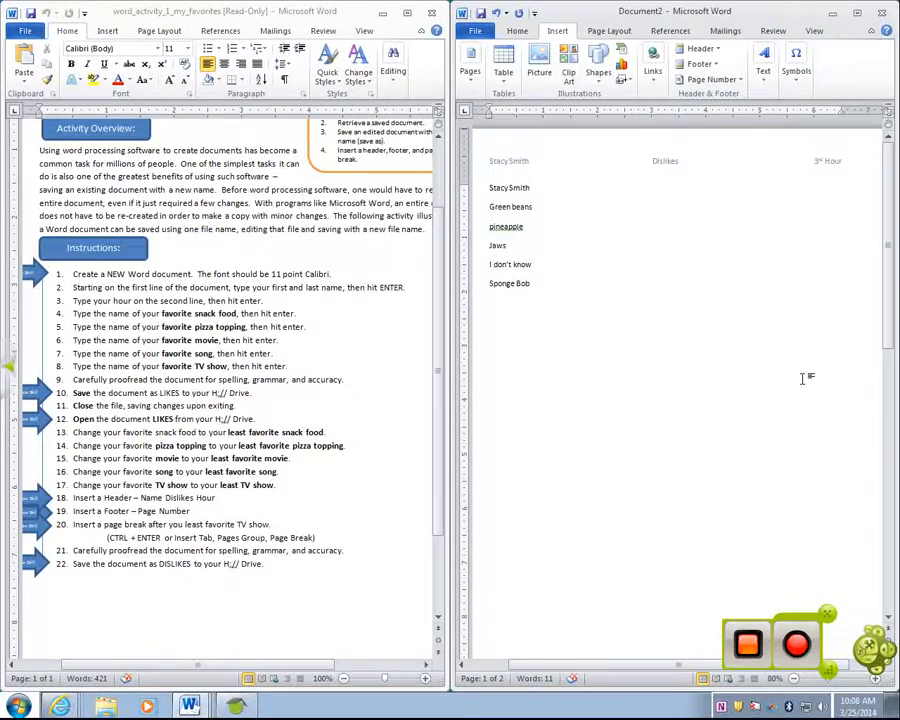
Cancel Save As for Document2 and switch to the word_activity_2_shortcuts instructions
click(488, 36)
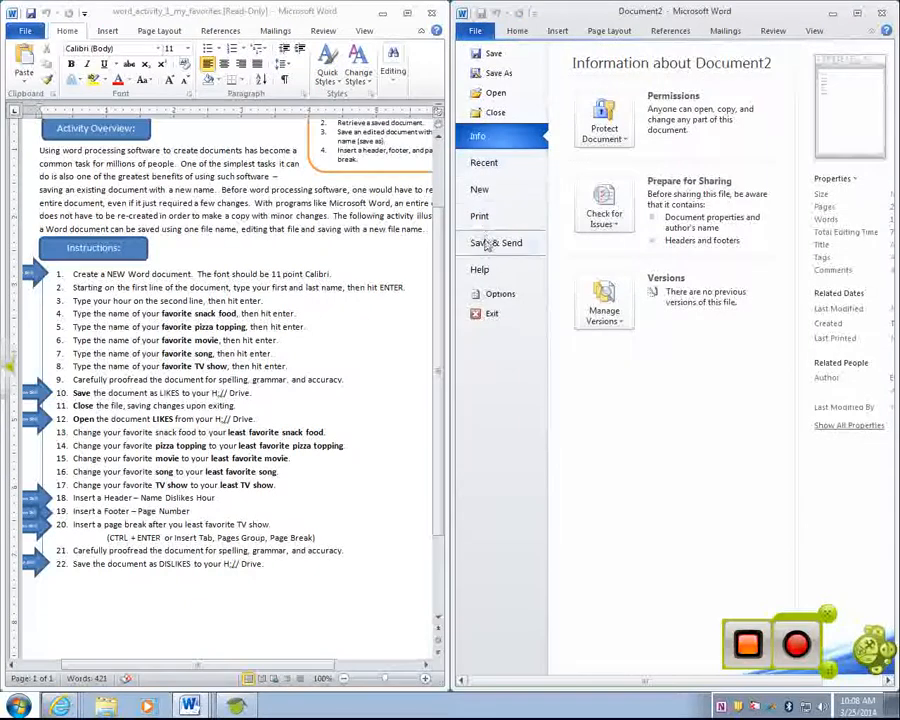
click(497, 74)
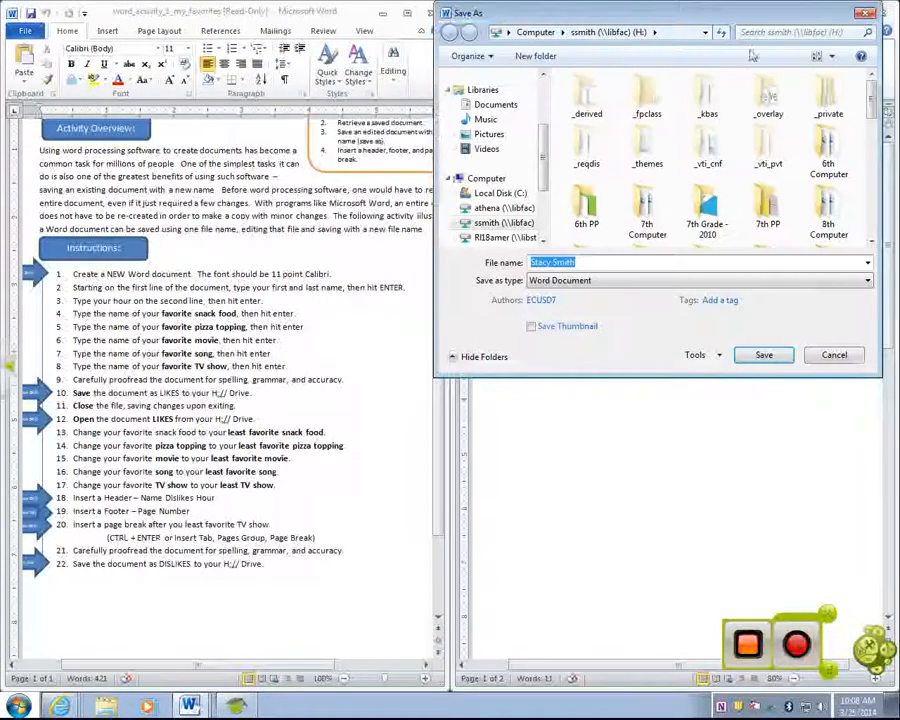
click(865, 14)
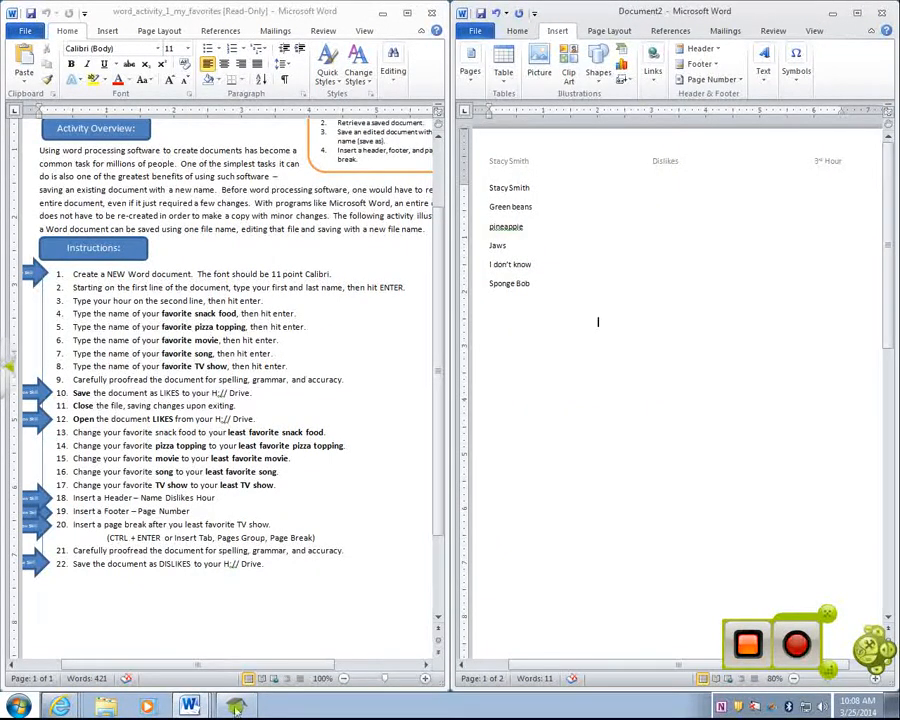
click(190, 706)
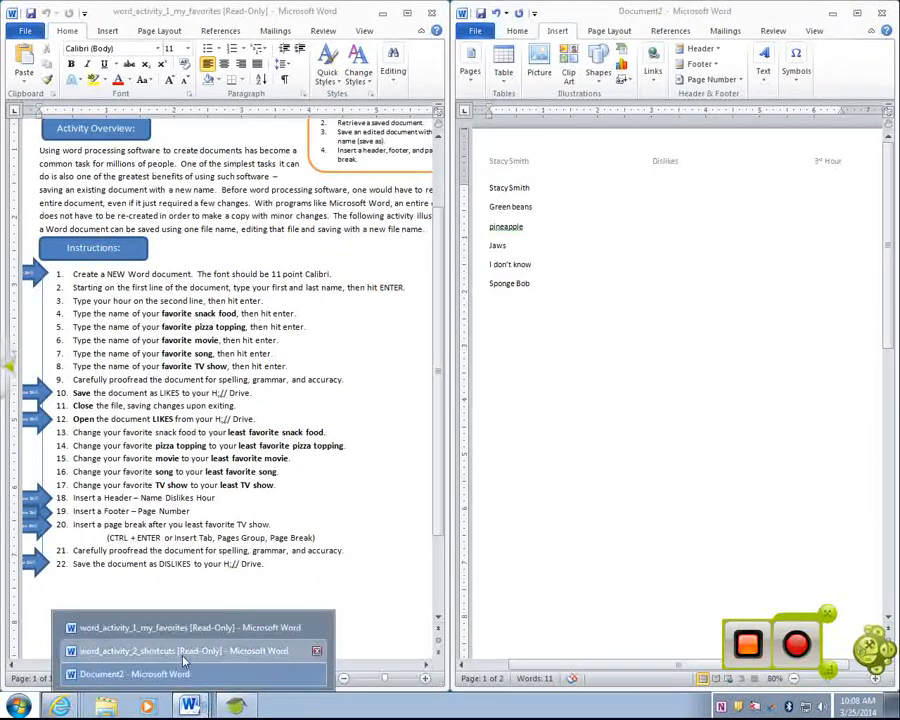
click(180, 651)
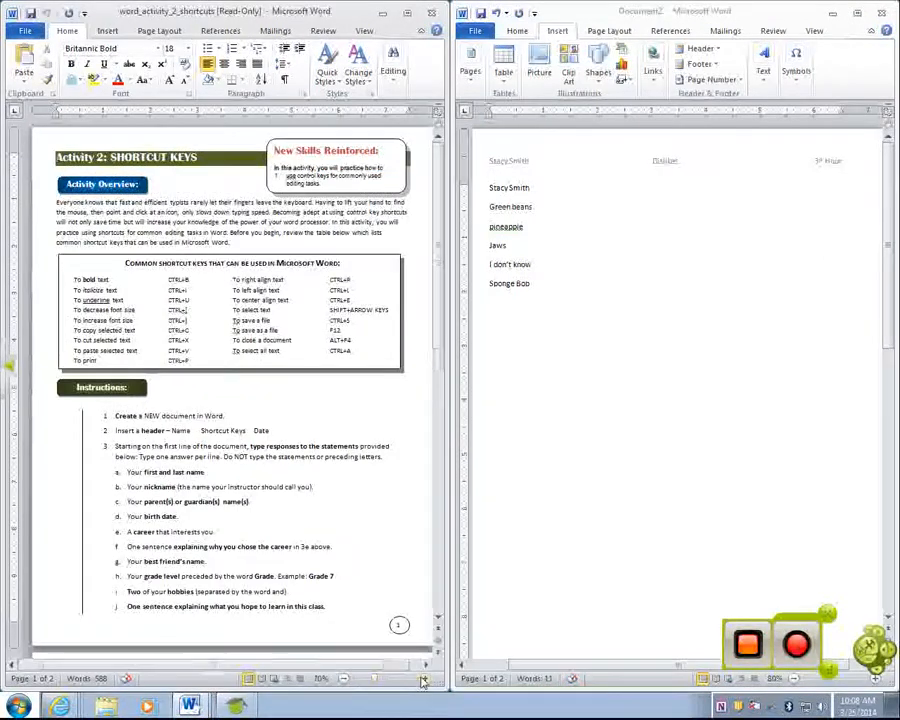
Zoom in on the instructions and create blank Document3, docked on the right half
click(422, 679)
click(423, 680)
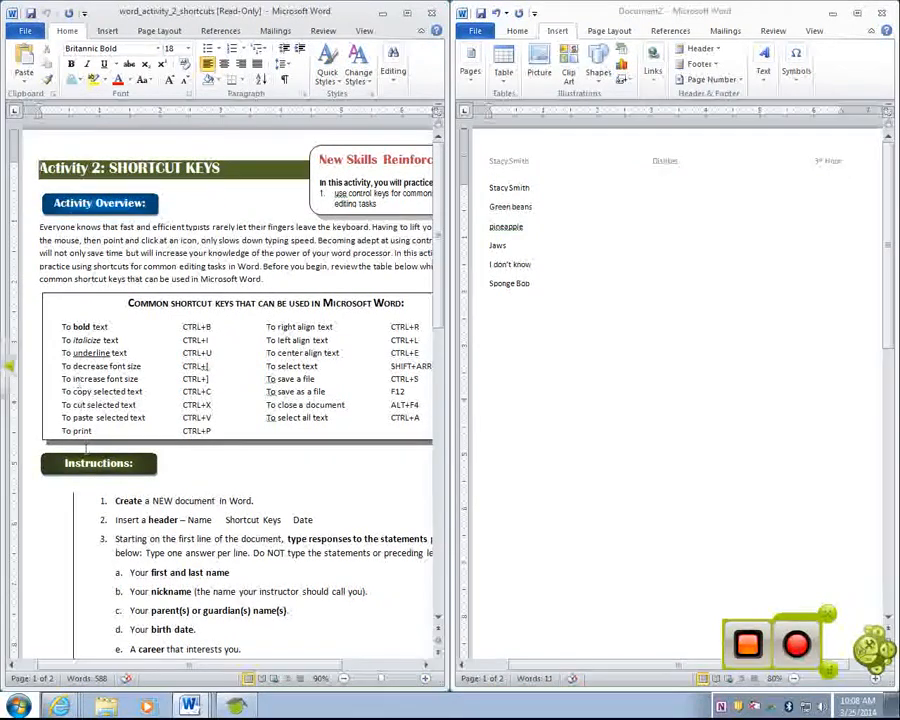
click(476, 33)
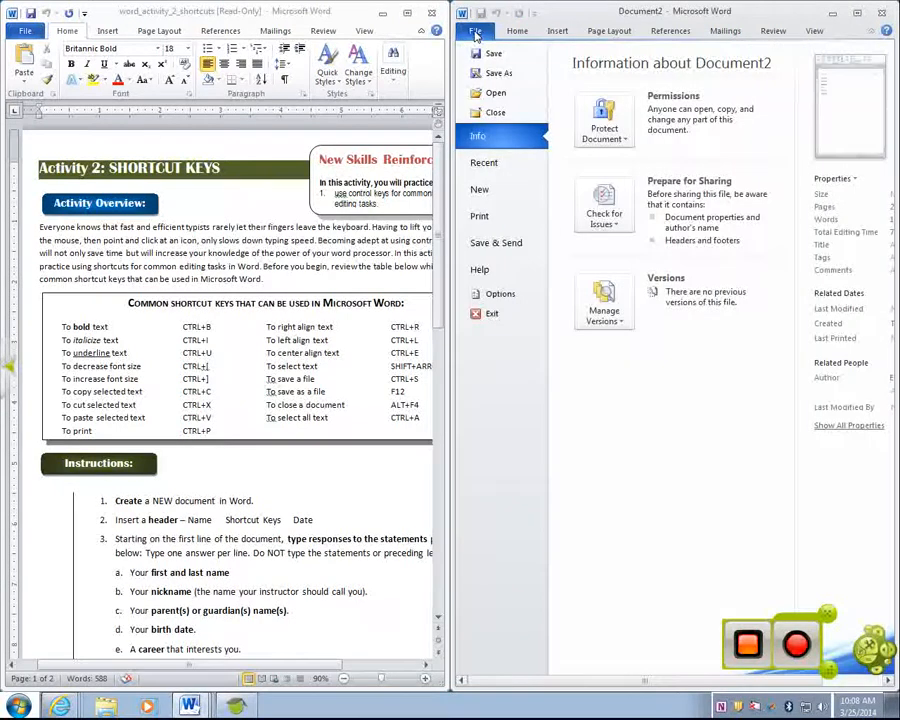
click(480, 189)
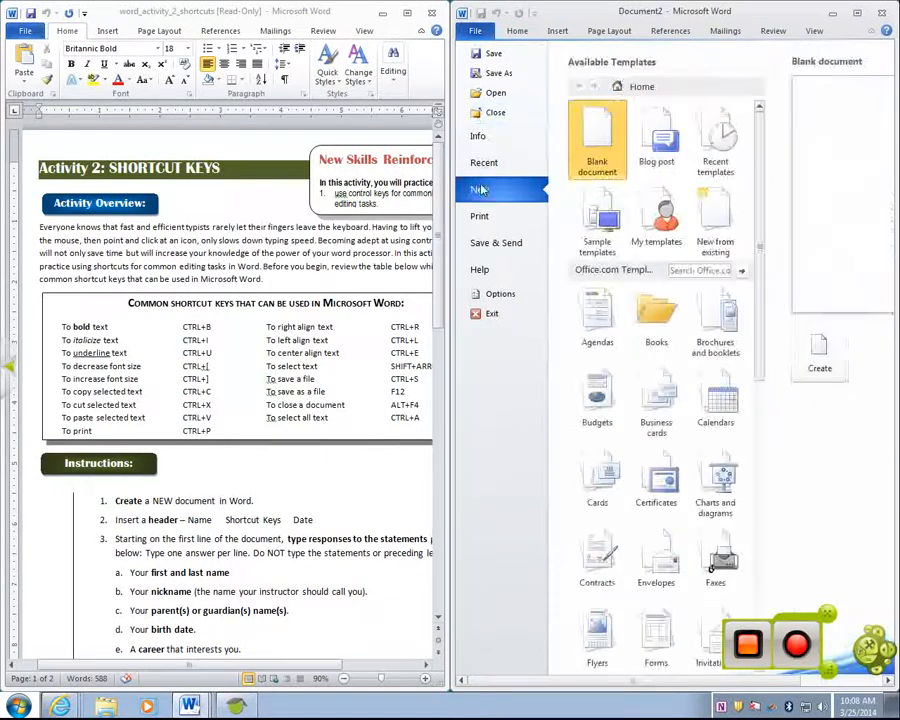
click(819, 358)
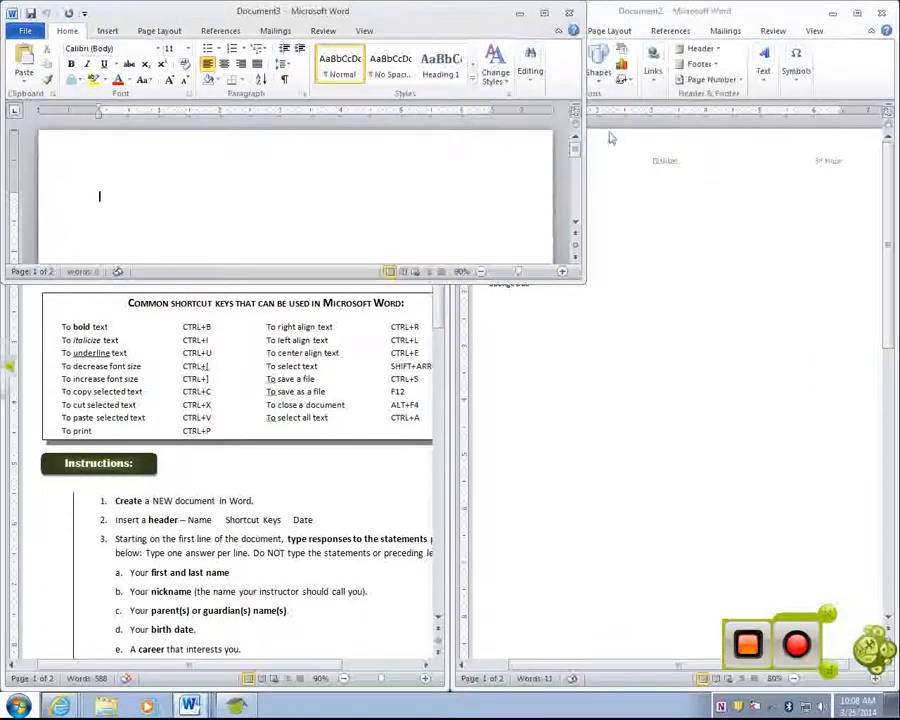
drag(401, 22, 895, 232)
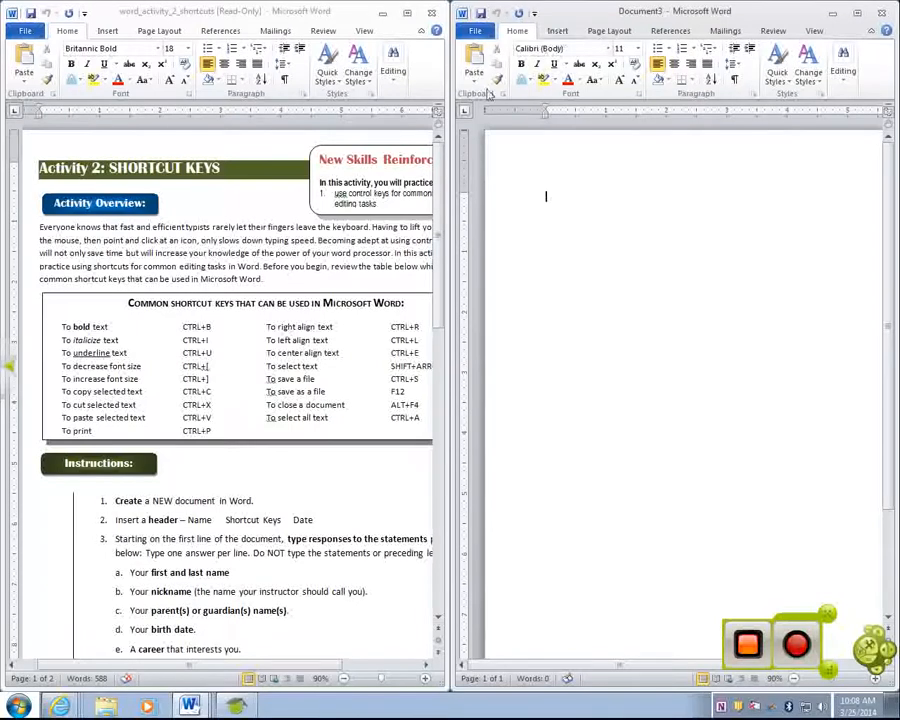
click(562, 33)
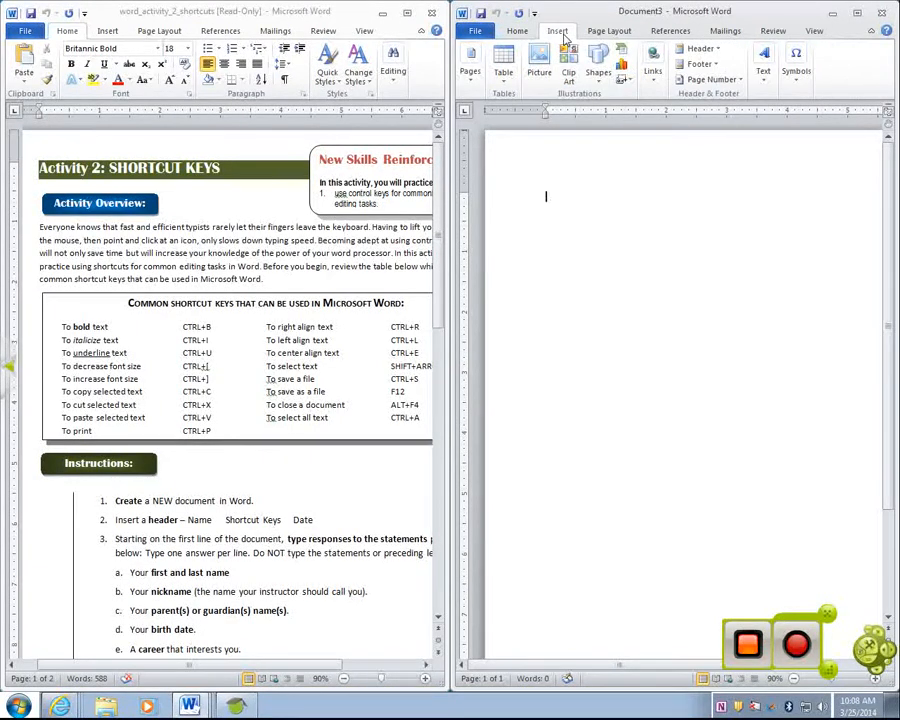
Insert a Blank (Three Columns) header with the student's name, 'Shortcut Keys' and 3/25/2014, then close it
click(699, 48)
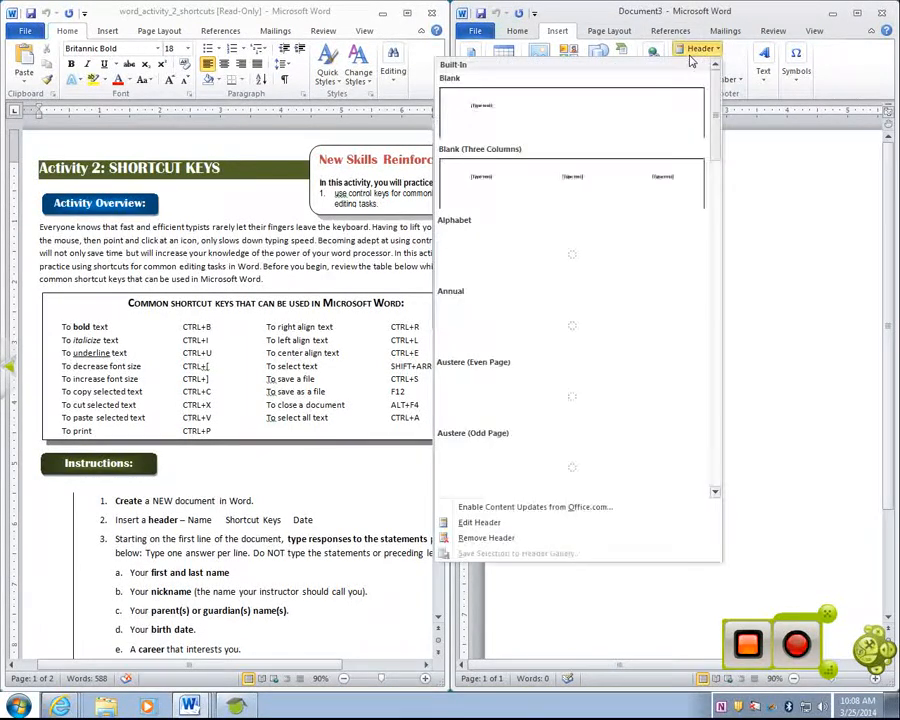
click(620, 172)
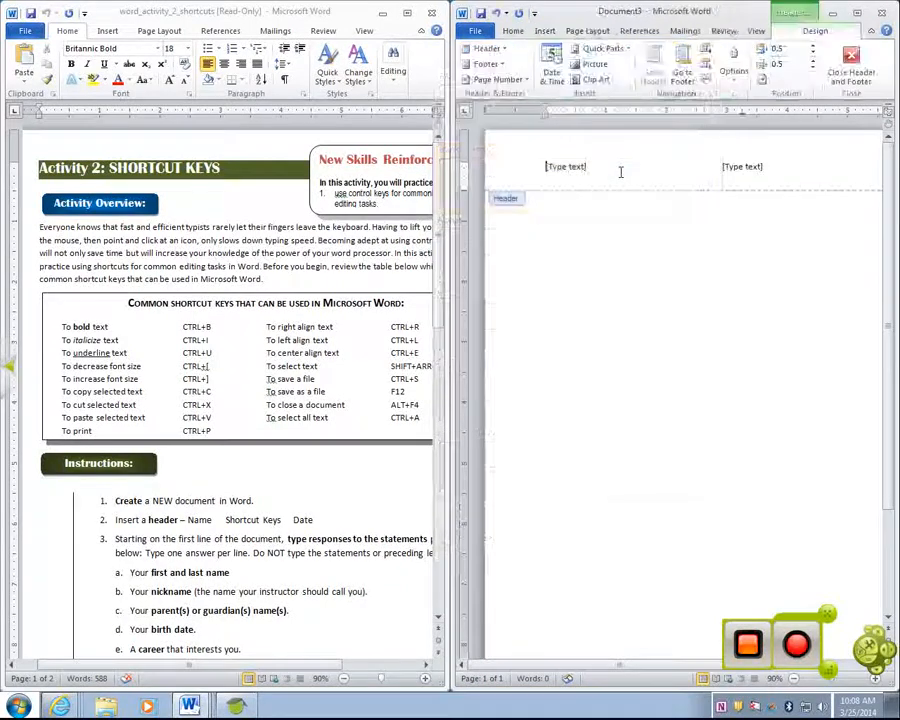
click(741, 166)
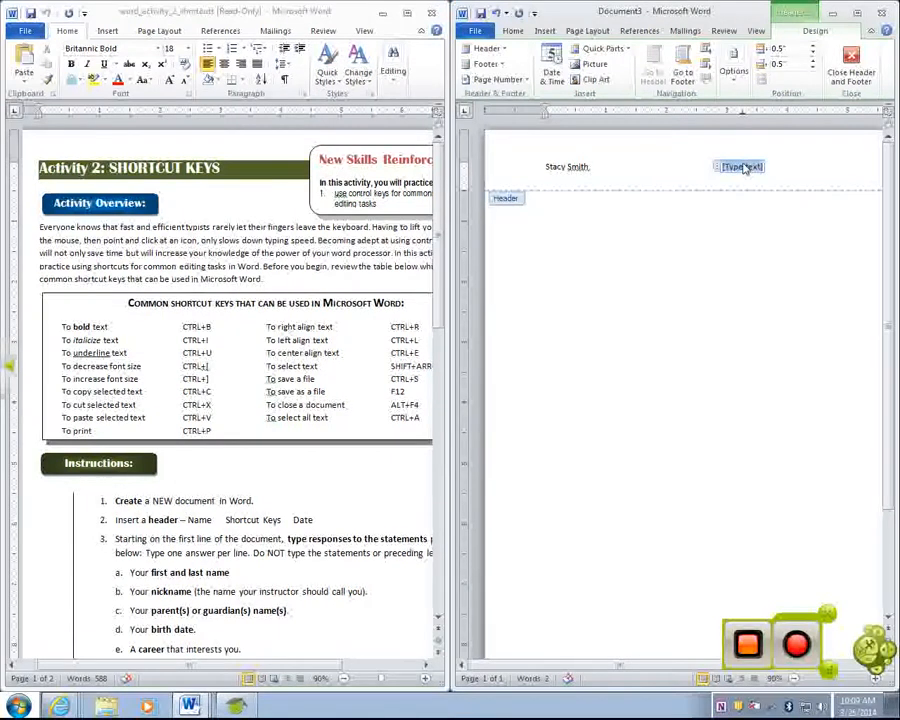
text(Shortcut Keys)
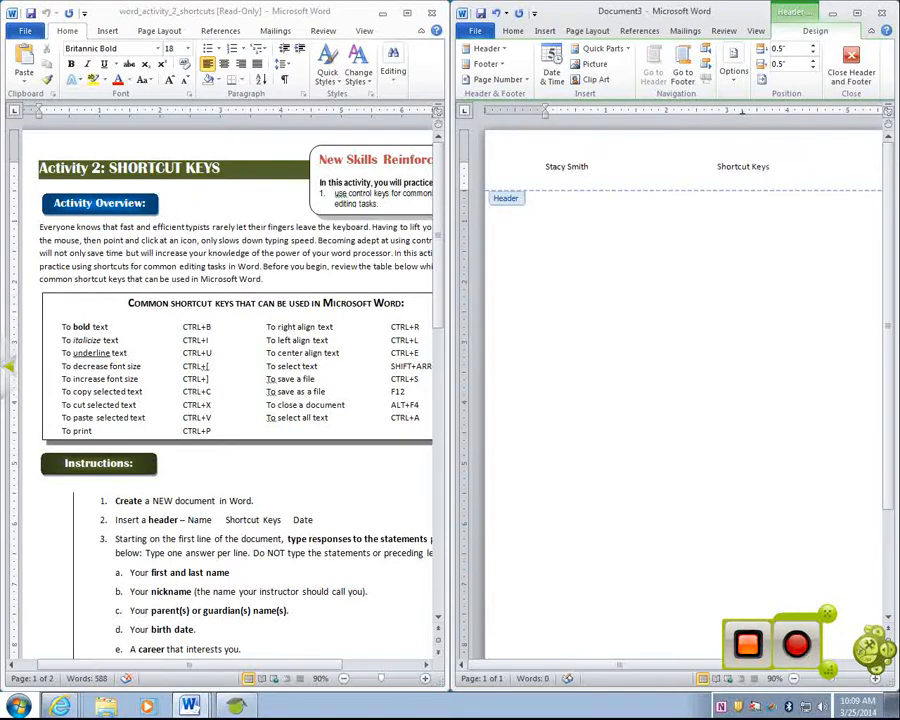
key(Tab)
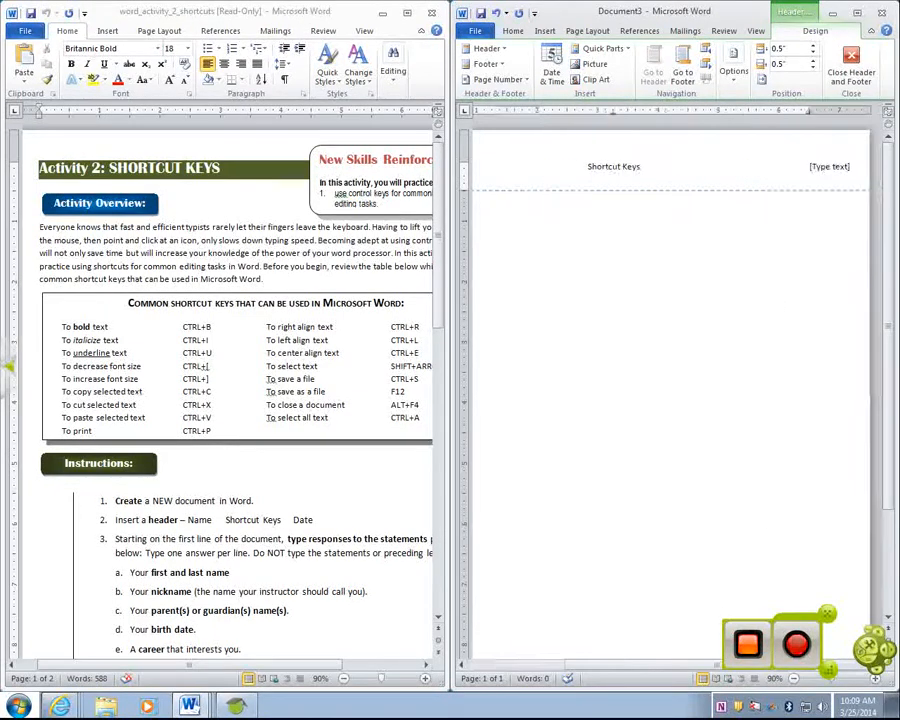
click(826, 168)
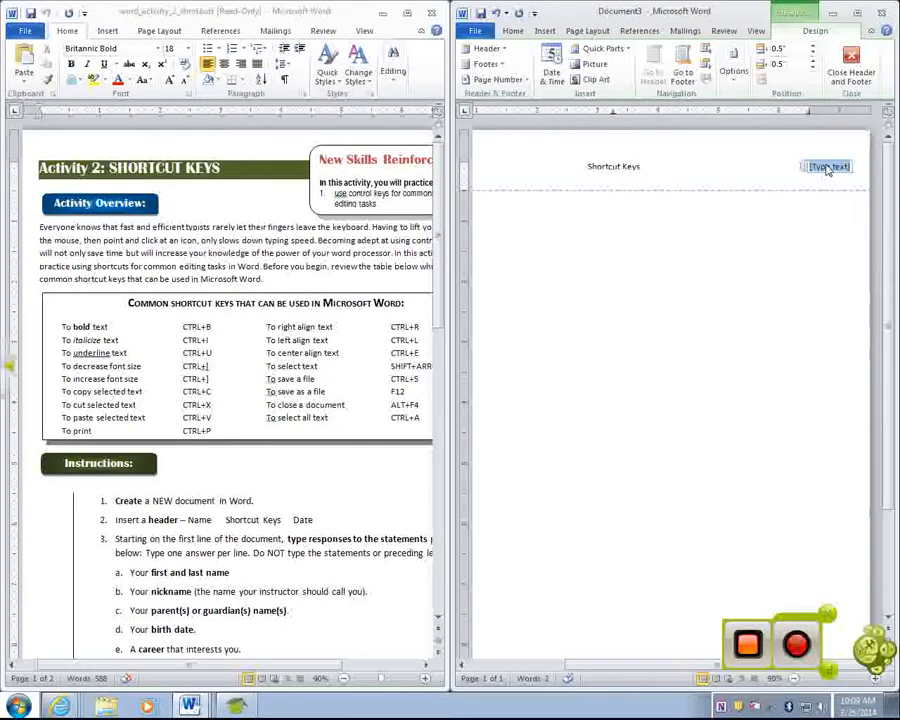
text(3rd)
key(BackSpace)
key(BackSpace)
key(BackSpace)
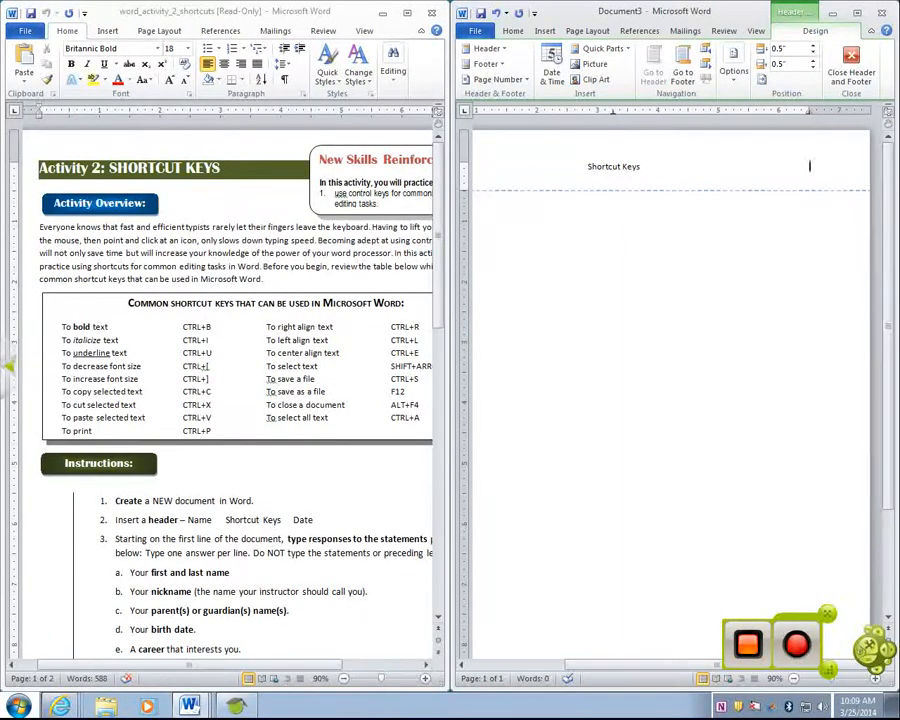
text(3/25/2014)
double_click(612, 276)
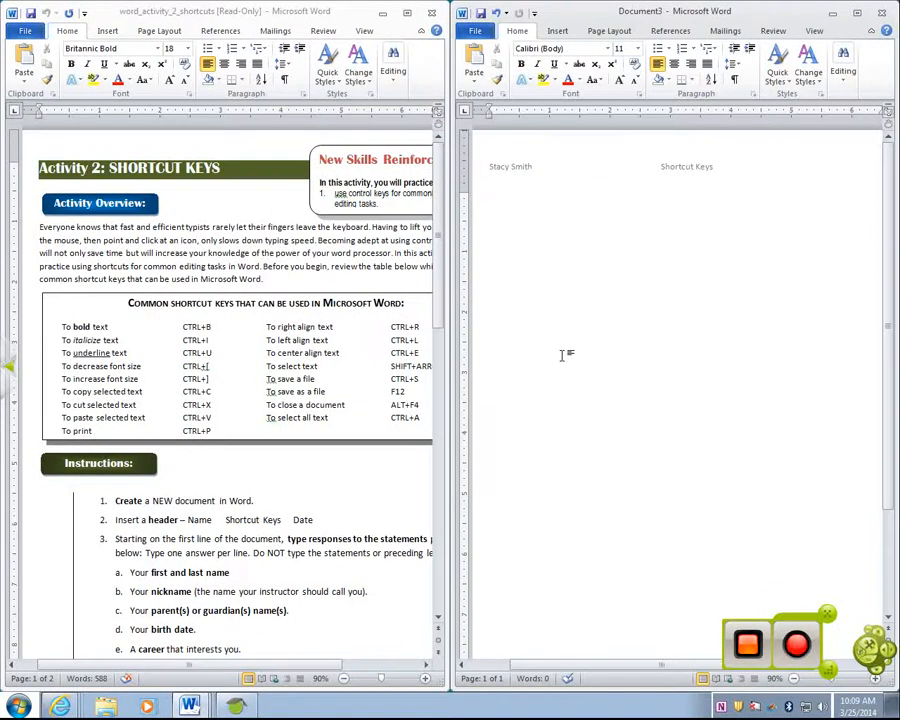
Type the nickname, parents' names, birth date 'May 15' and career 'teaching' on separate lines
key(Return)
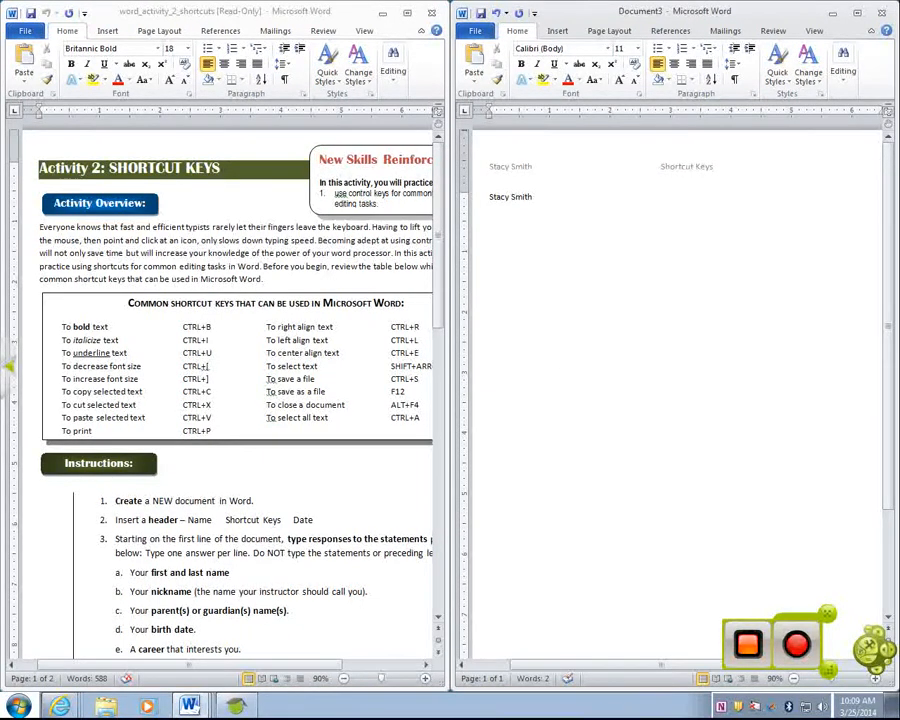
text(Stacy)
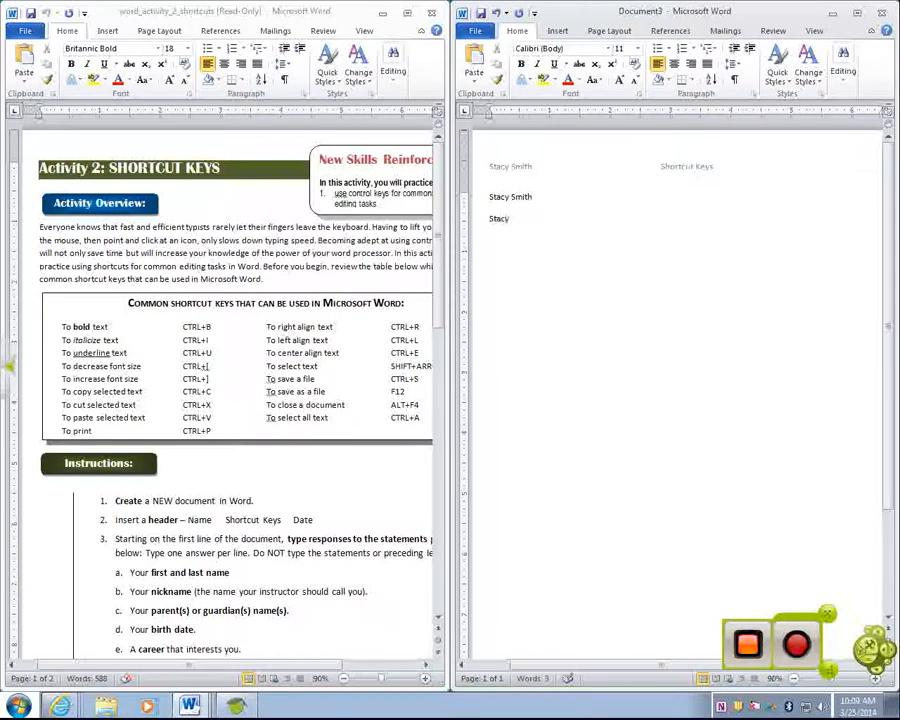
key(Return)
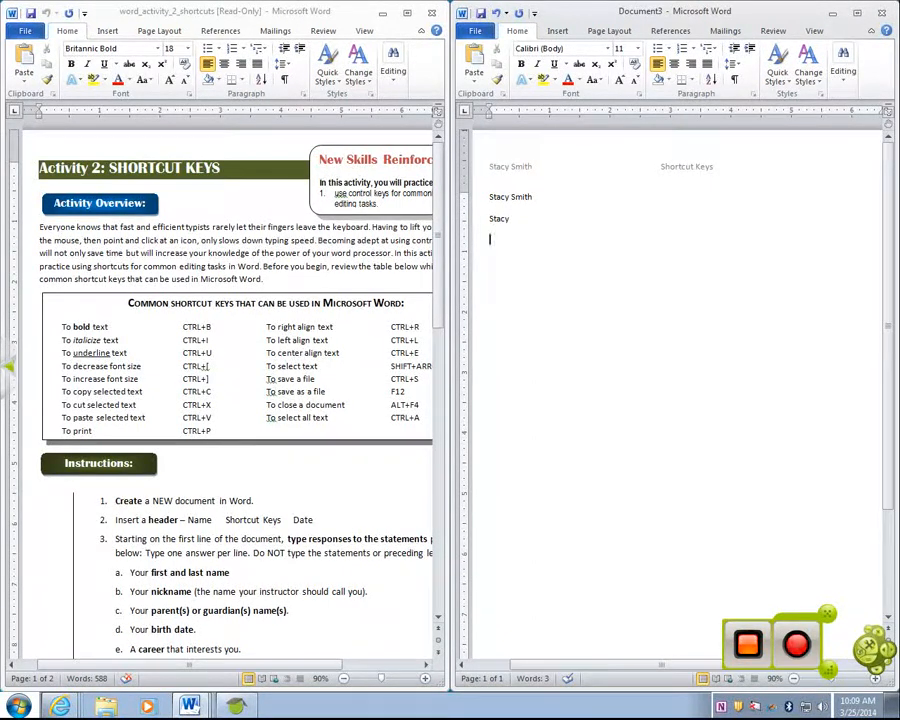
text(Lyn)
text( and Norm)
key(BackSpace)
key(BackSpace)
key(BackSpace)
key(BackSpace)
key(BackSpace)
text(, Norm, Richard and)
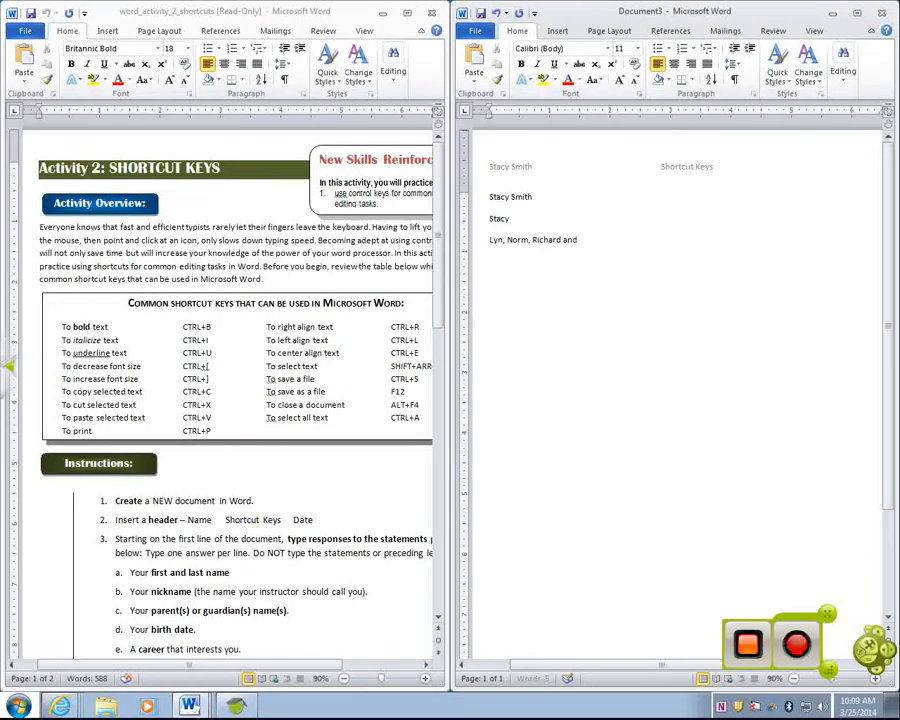
key(Return)
text(May)
text( 15 )
text(teac)
text(hing)
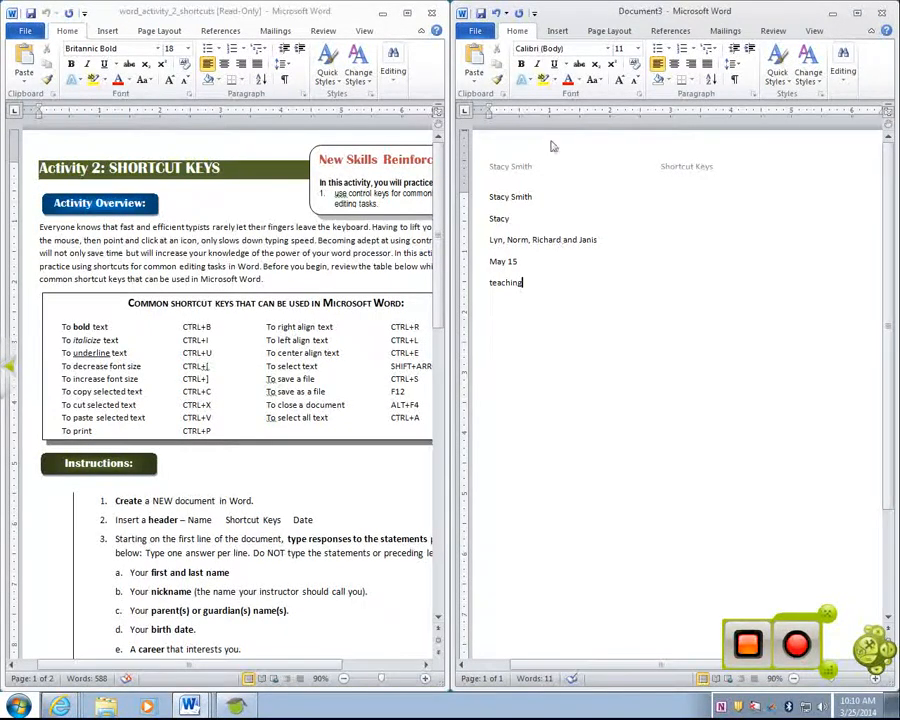
click(555, 200)
click(472, 199)
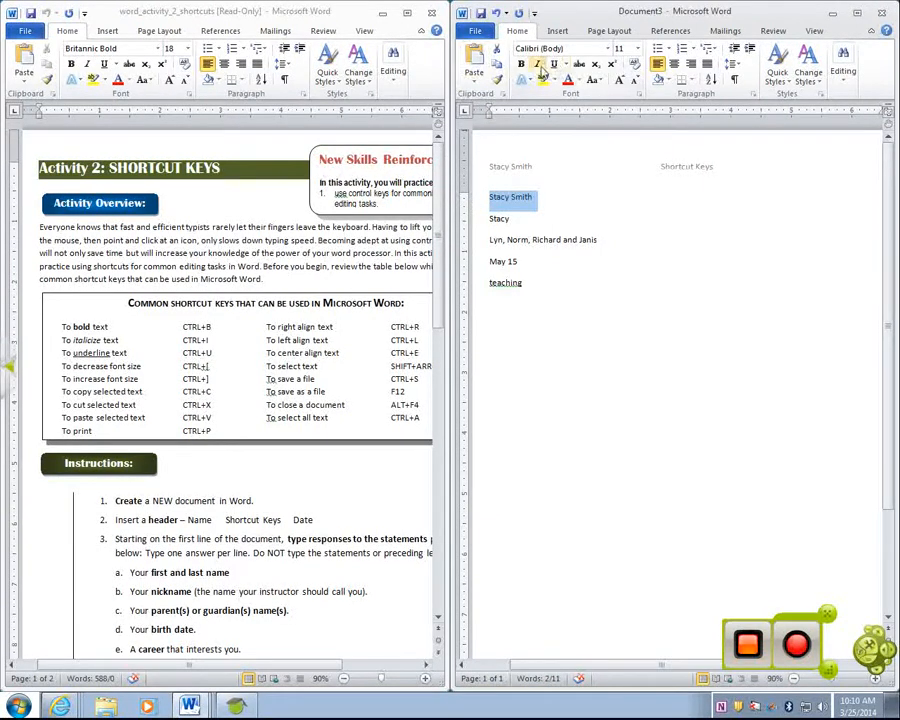
click(593, 82)
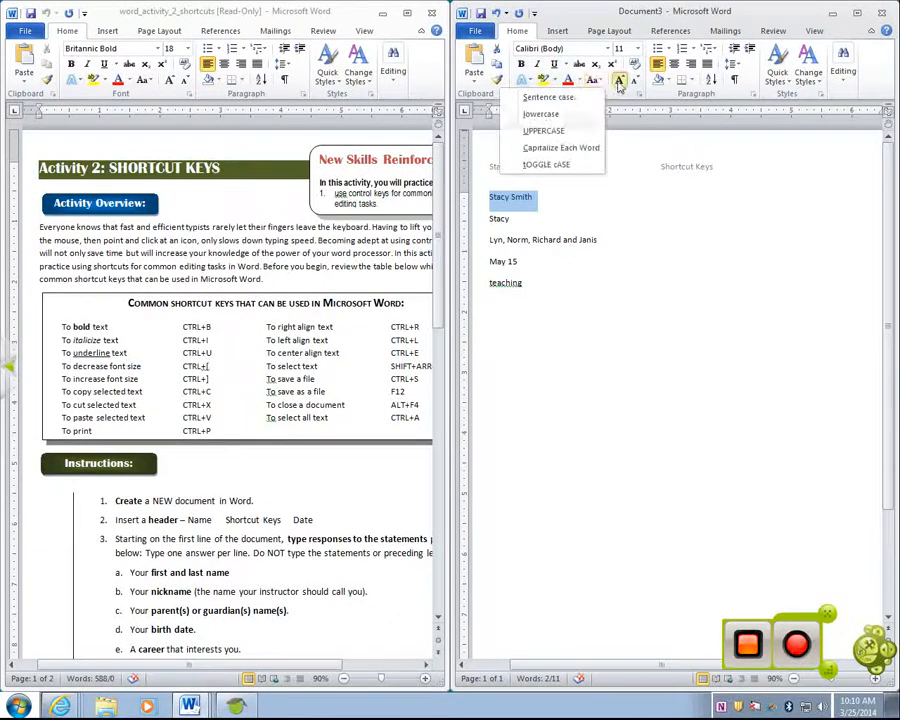
click(620, 82)
click(620, 82)
click(635, 82)
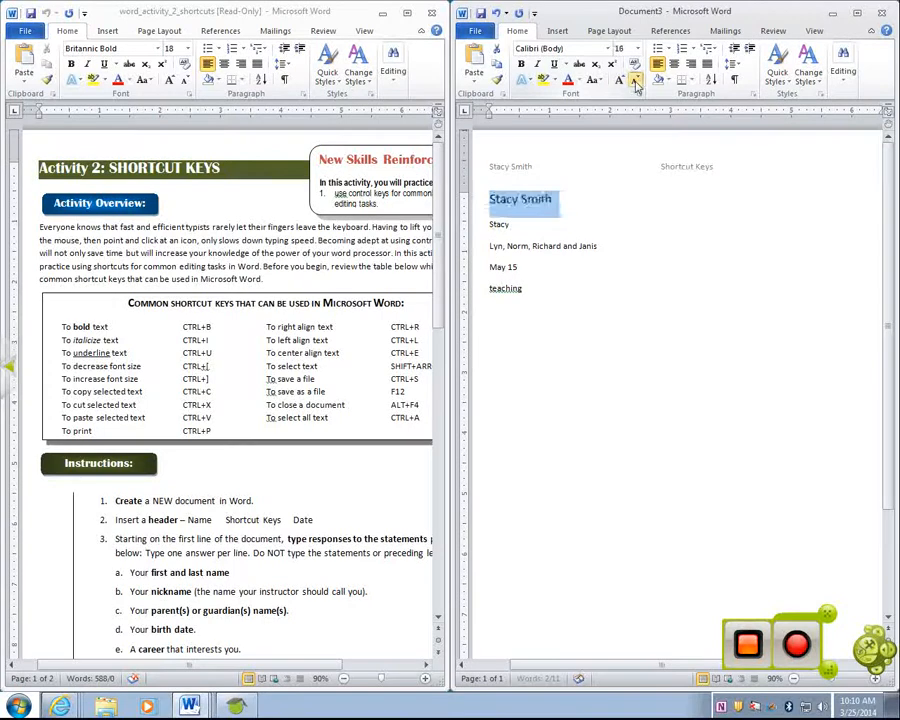
click(635, 82)
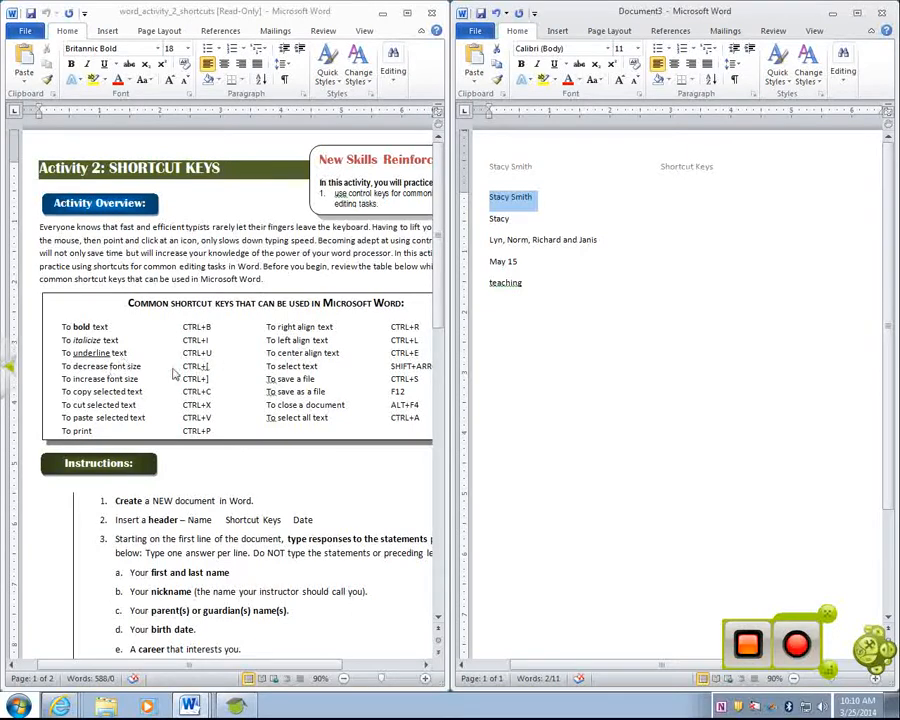
Make the full name bold, the nickname italic and the parents' names underlined
scroll(172, 372, down, 15)
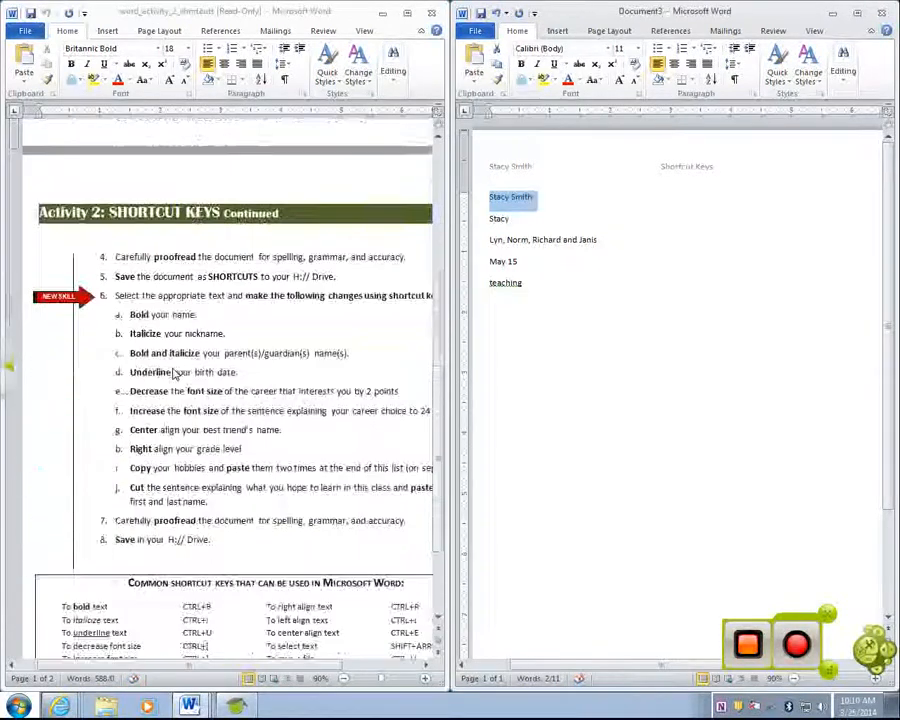
scroll(200, 476, up, 15)
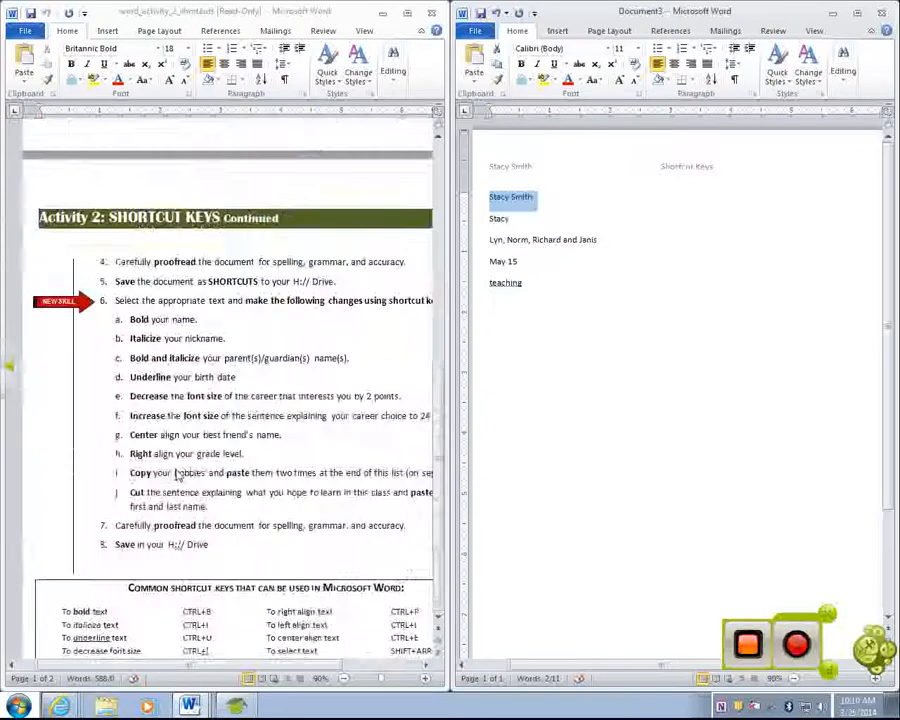
scroll(178, 470, up, 3)
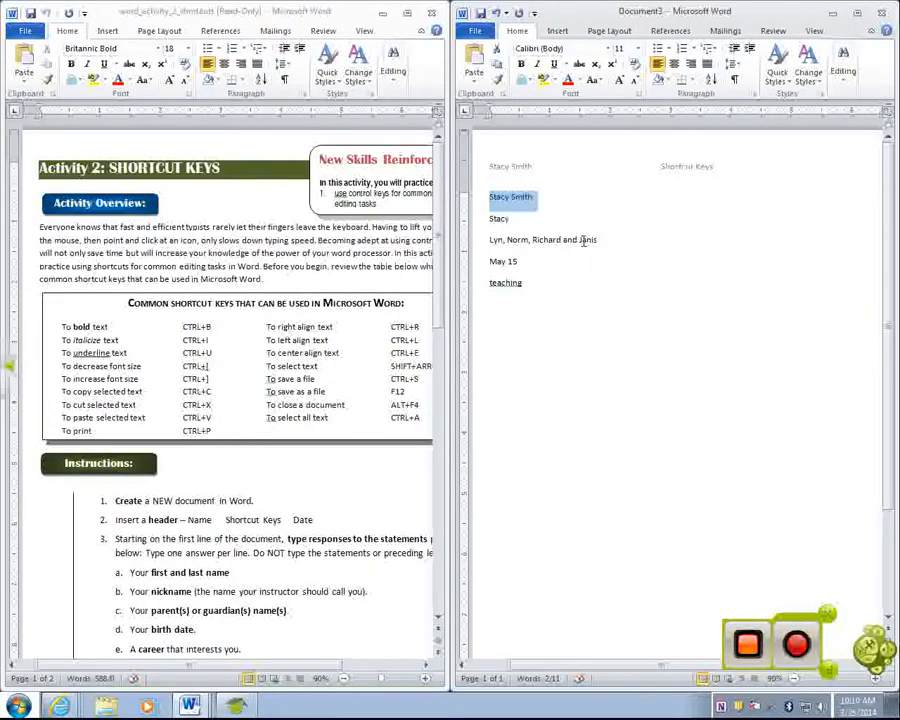
key(ctrl+b)
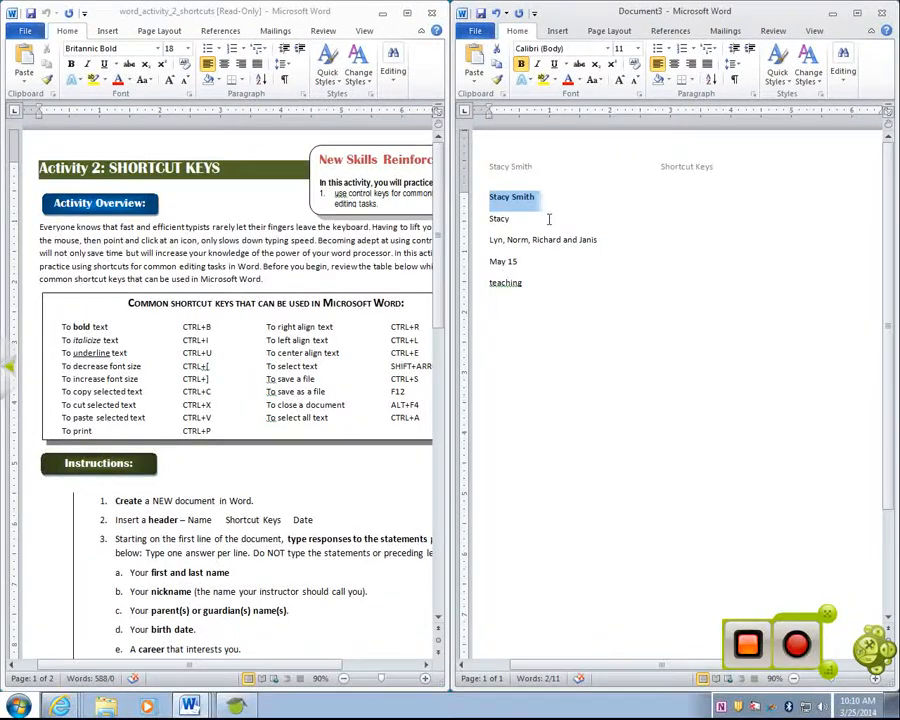
click(545, 217)
key(shift+Home)
key(ctrl+i)
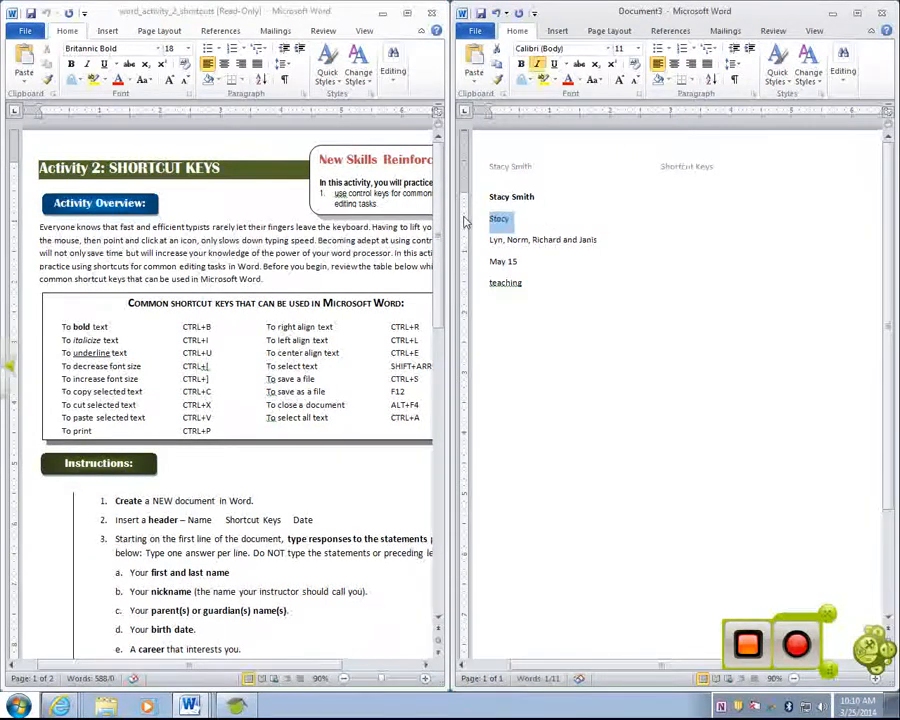
drag(625, 237, 438, 237)
key(ctrl+u)
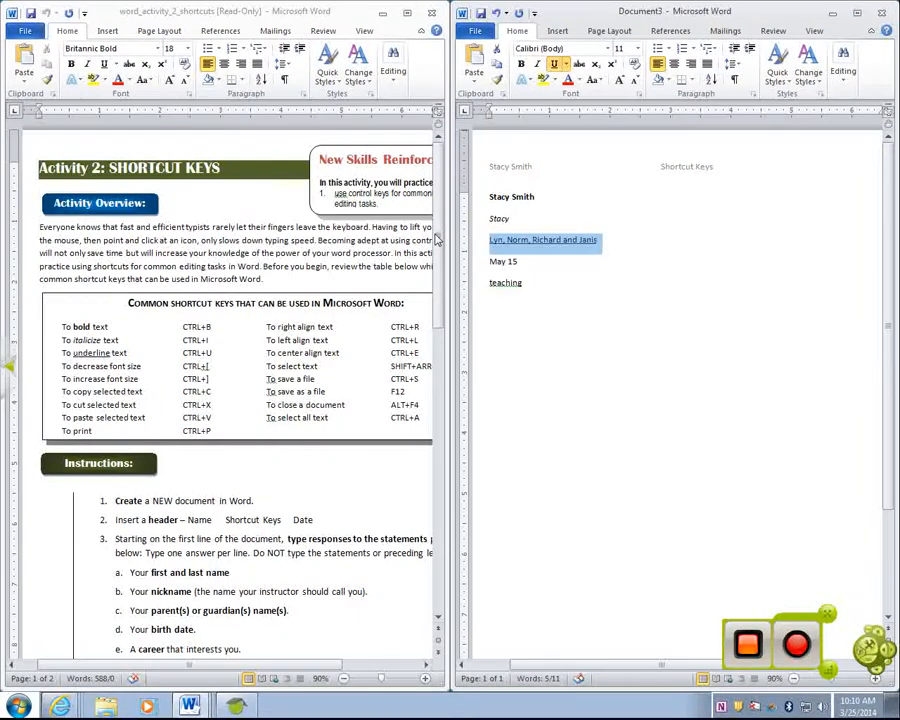
Resize the full name to 17 pt and preview the page
drag(532, 203, 469, 201)
key(ctrl+c)
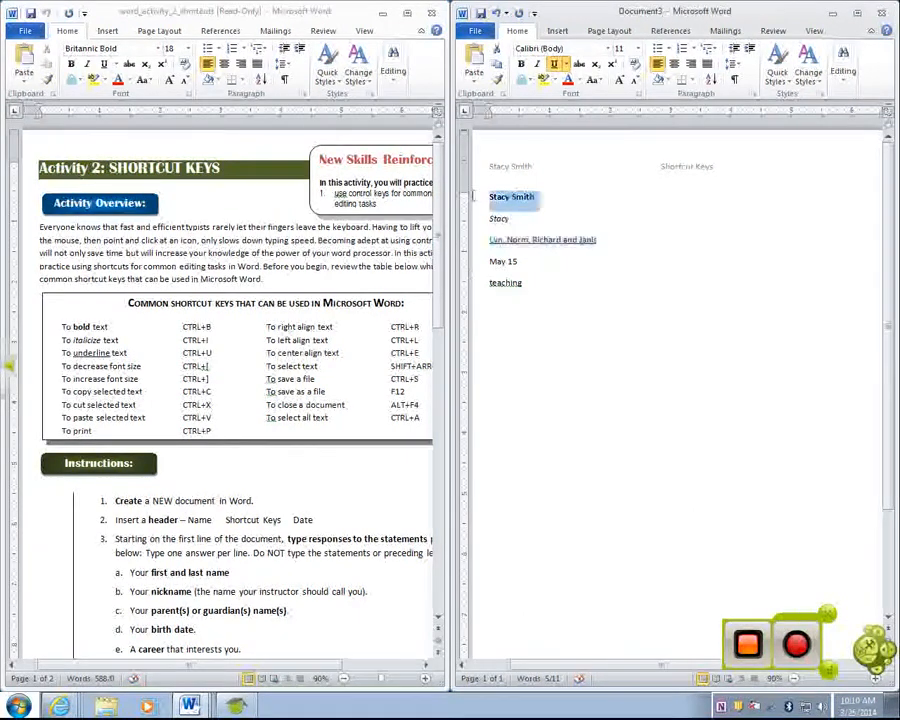
key(ctrl+bracketright)
key(ctrl+bracketright)
key(ctrl+bracketright)
key(ctrl+bracketright)
key(ctrl+bracketright)
key(ctrl+bracketright)
key(ctrl+bracketright)
key(ctrl+bracketright)
key(ctrl+bracketleft)
key(ctrl+bracketleft)
key(ctrl+bracketleft)
key(ctrl+bracketleft)
key(ctrl+bracketleft)
key(ctrl+bracketleft)
key(ctrl+bracketright)
key(ctrl+bracketright)
key(ctrl+bracketright)
key(ctrl+bracketright)
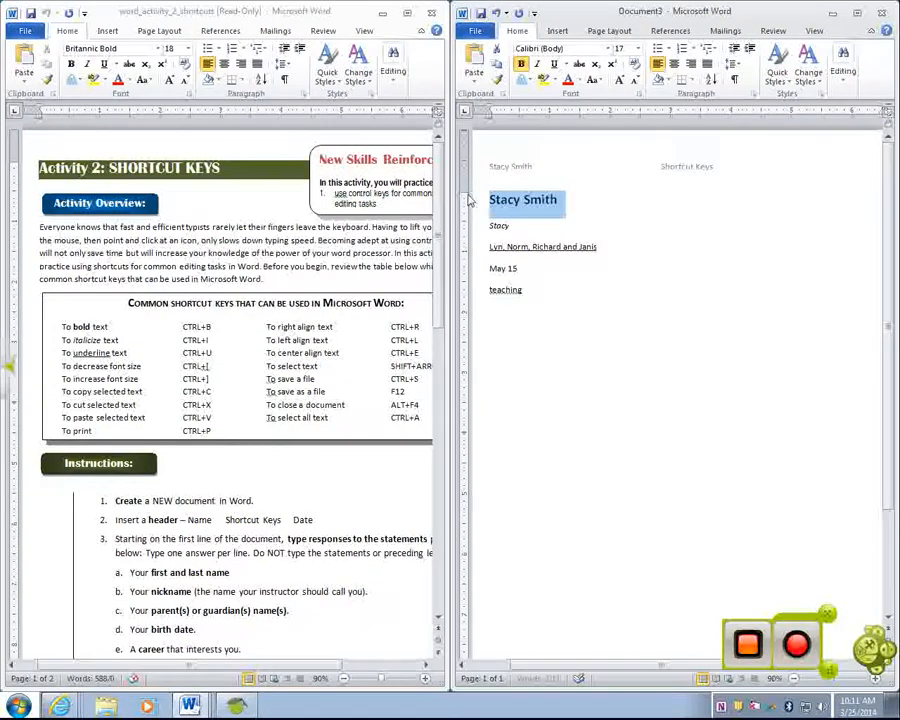
key(ctrl+p)
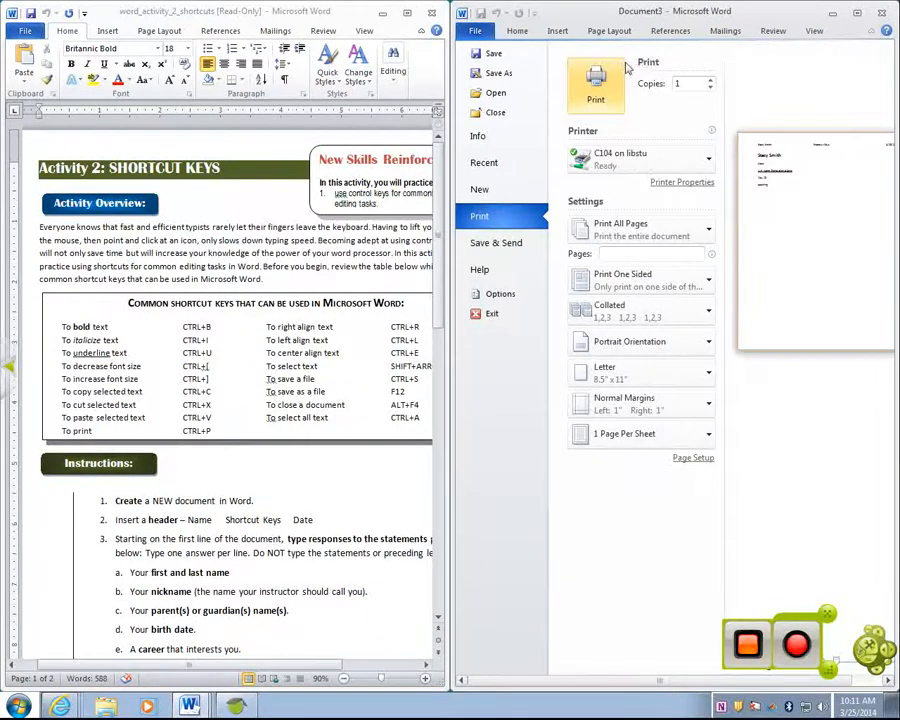
Add a line after the career so it capitalizes to 'Teaching', removing the pasted duplicate name
key(Escape)
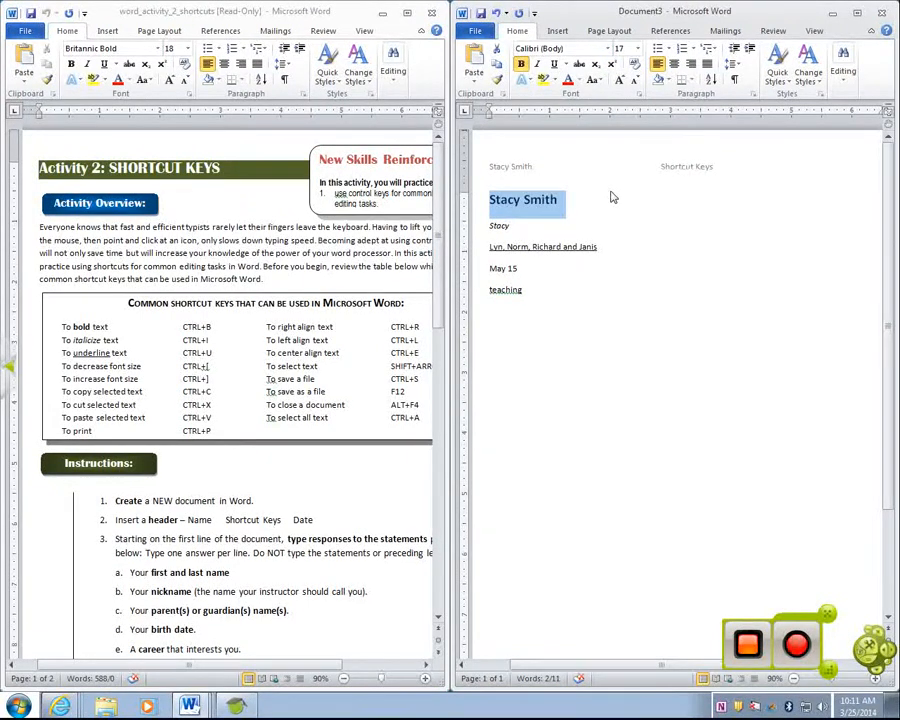
click(537, 289)
key(Return)
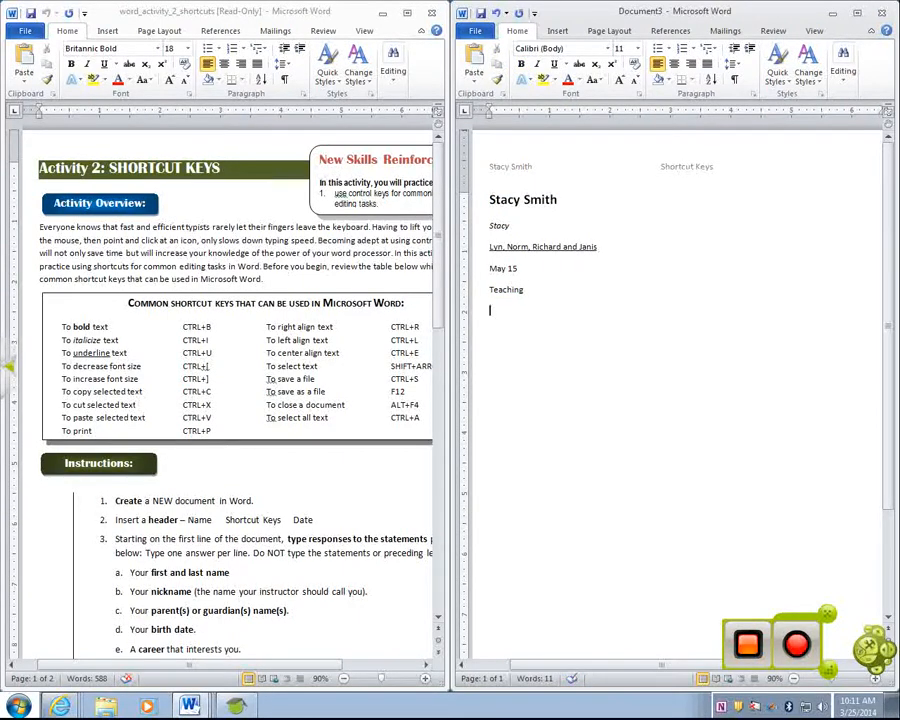
key(ctrl+v)
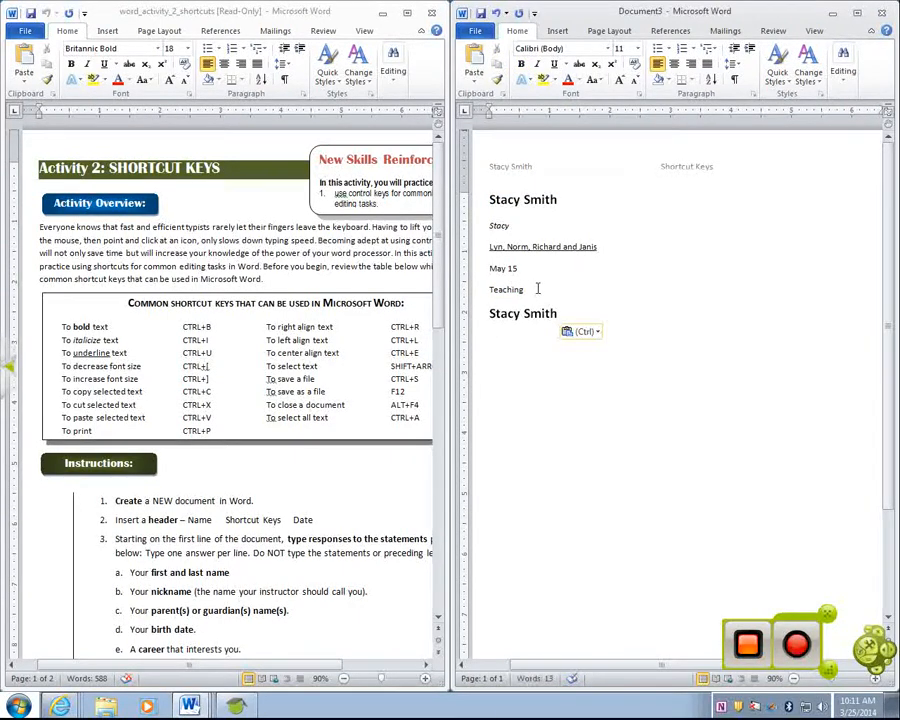
drag(588, 316, 465, 322)
key(ctrl+x)
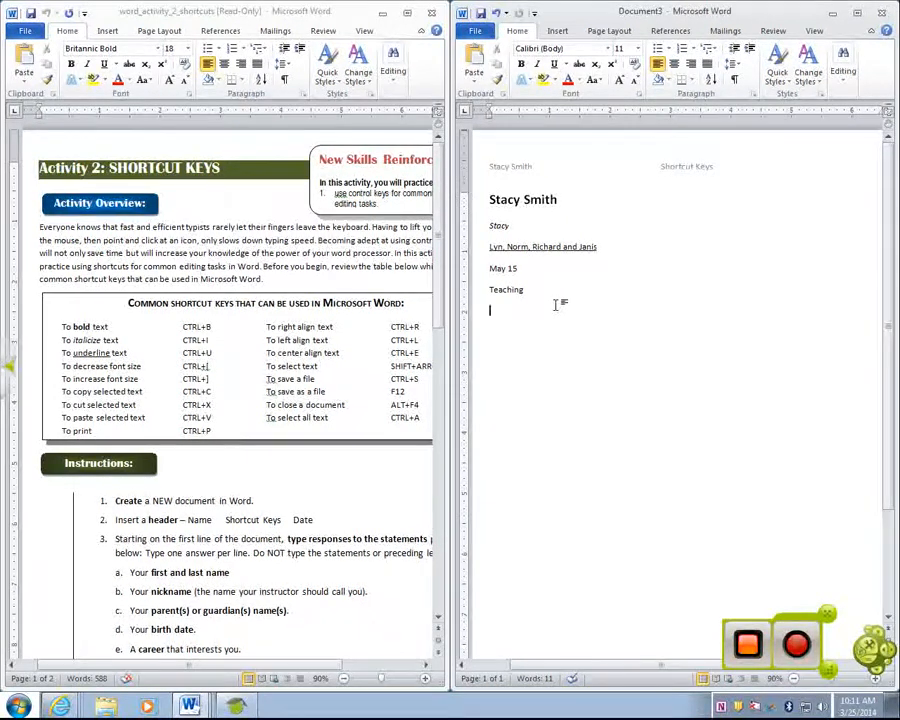
key(ctrl+p)
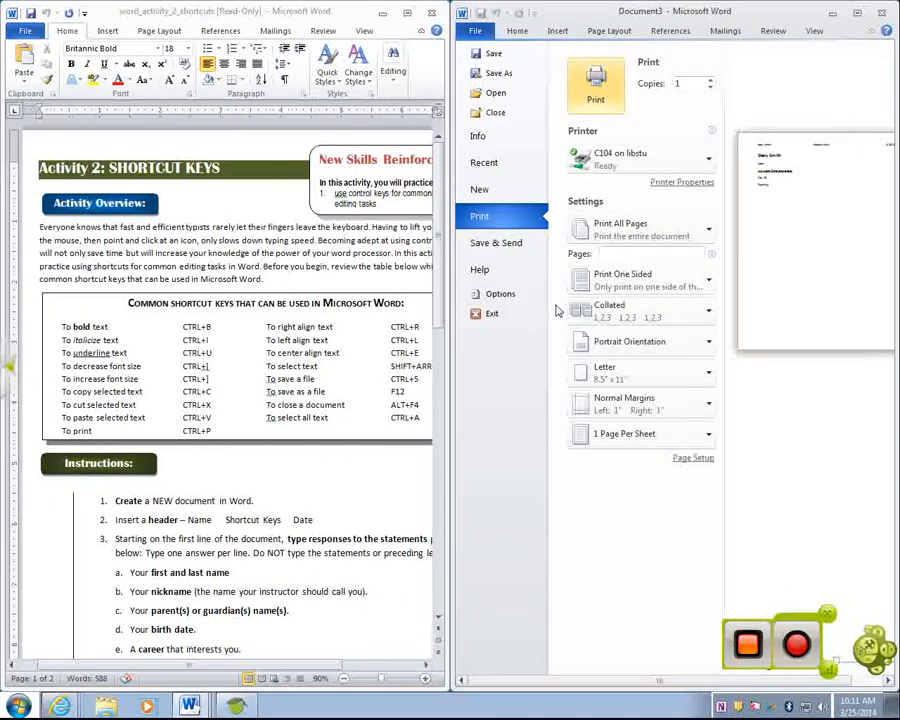
Center-align the name heading with Ctrl+E, then call up Save As on the H: drive
key(Escape)
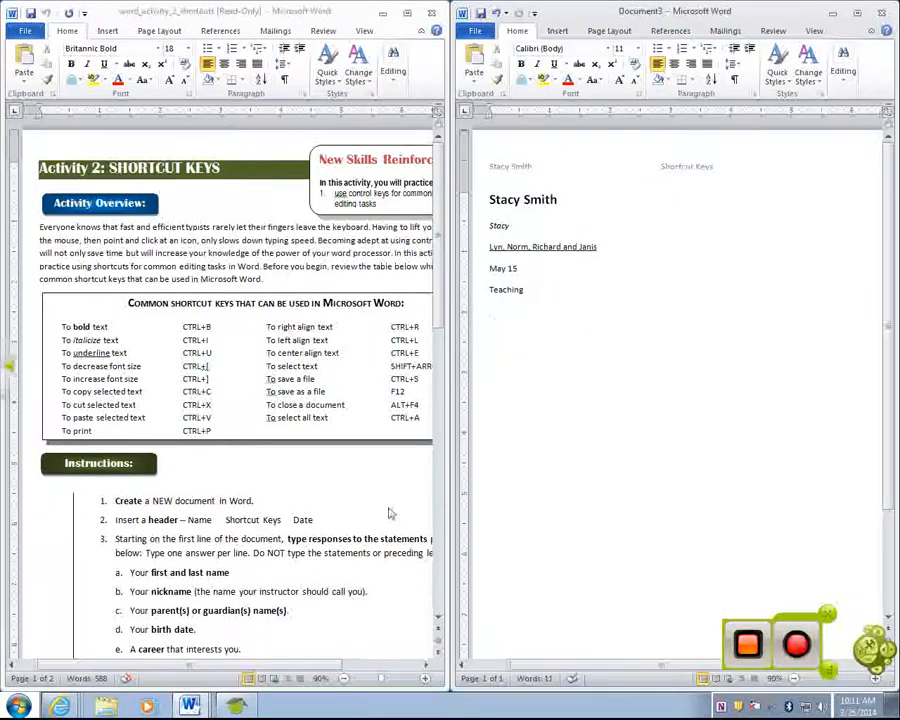
drag(338, 666, 400, 667)
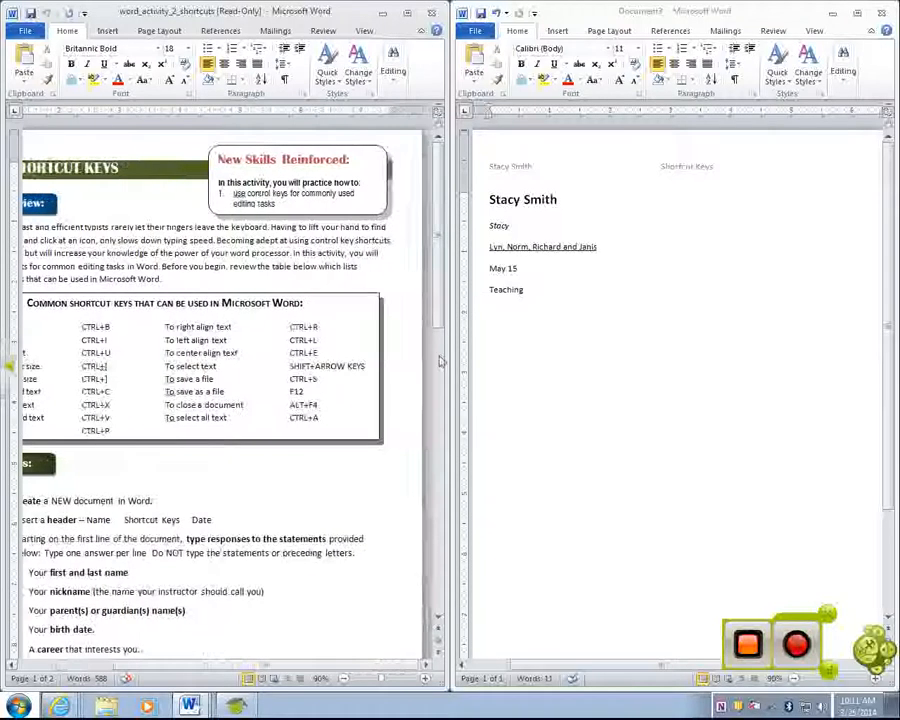
click(537, 203)
click(537, 203)
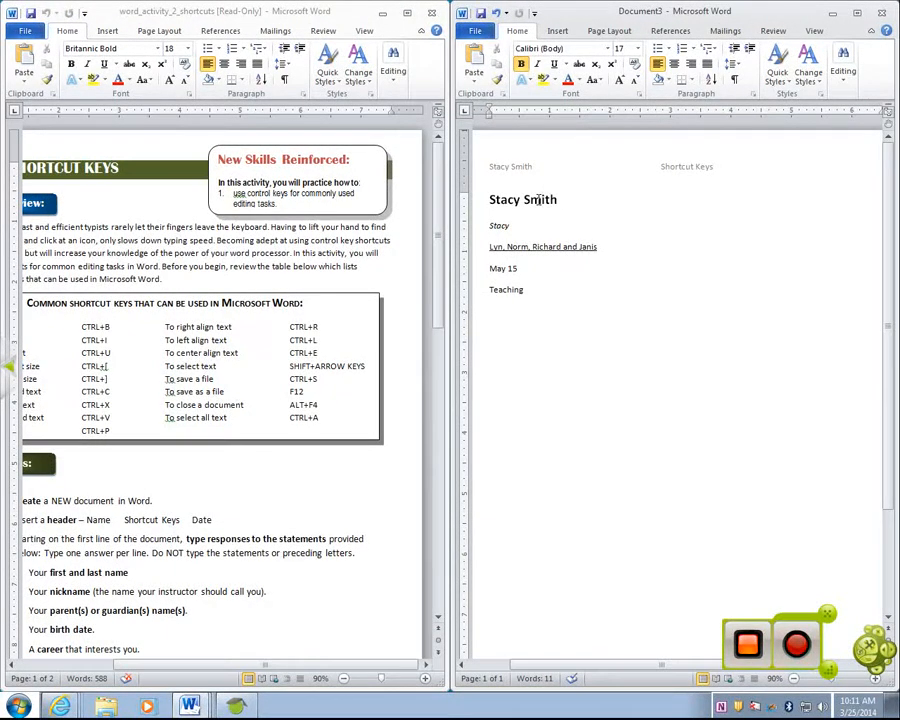
key(ctrl+r)
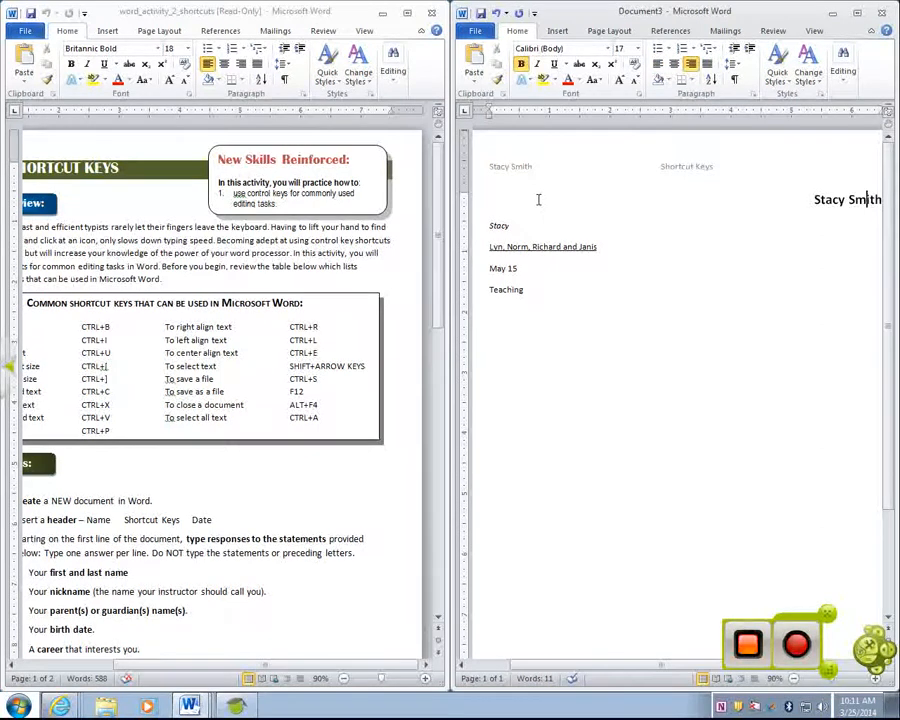
key(ctrl+l)
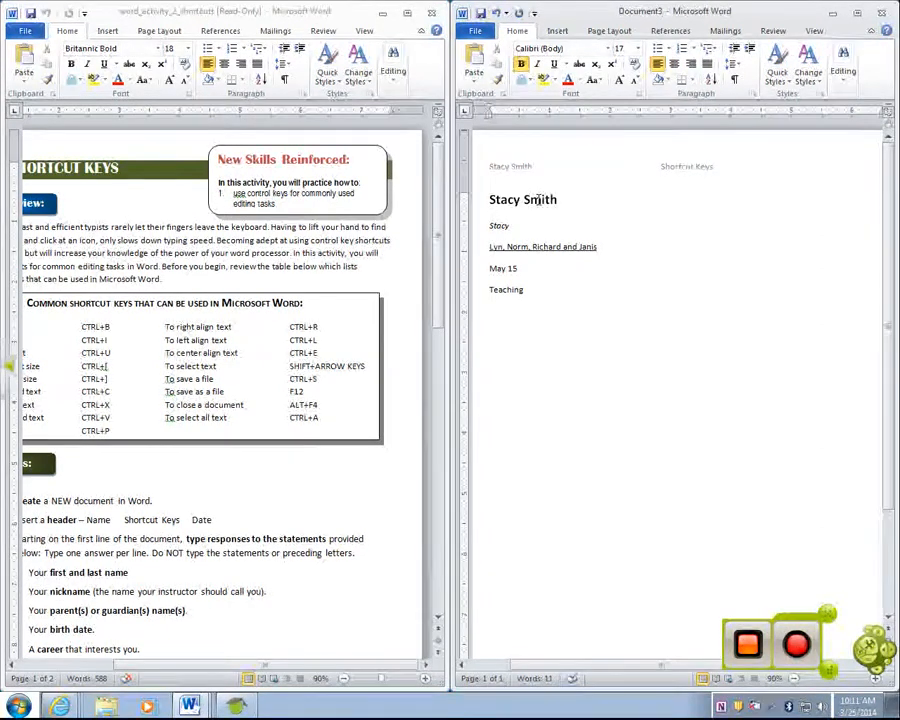
key(ctrl+e)
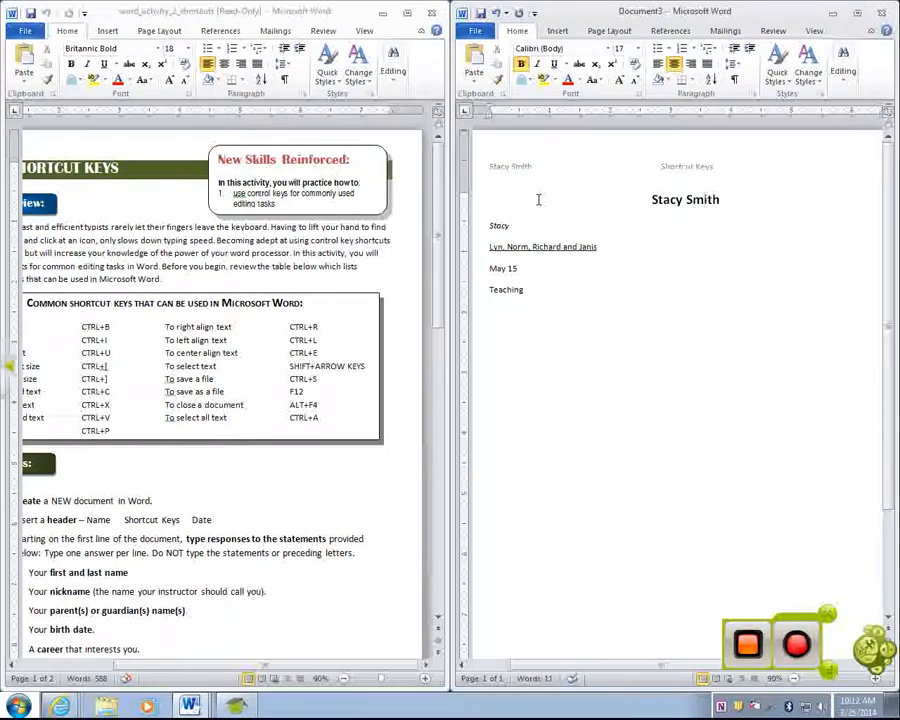
key(shift+Left)
key(shift+Left)
key(shift+Left)
key(shift+Left)
key(shift+Left)
key(shift+Left)
key(shift+Left)
key(shift+Left)
key(shift+Left)
key(shift+Left)
key(shift+Left)
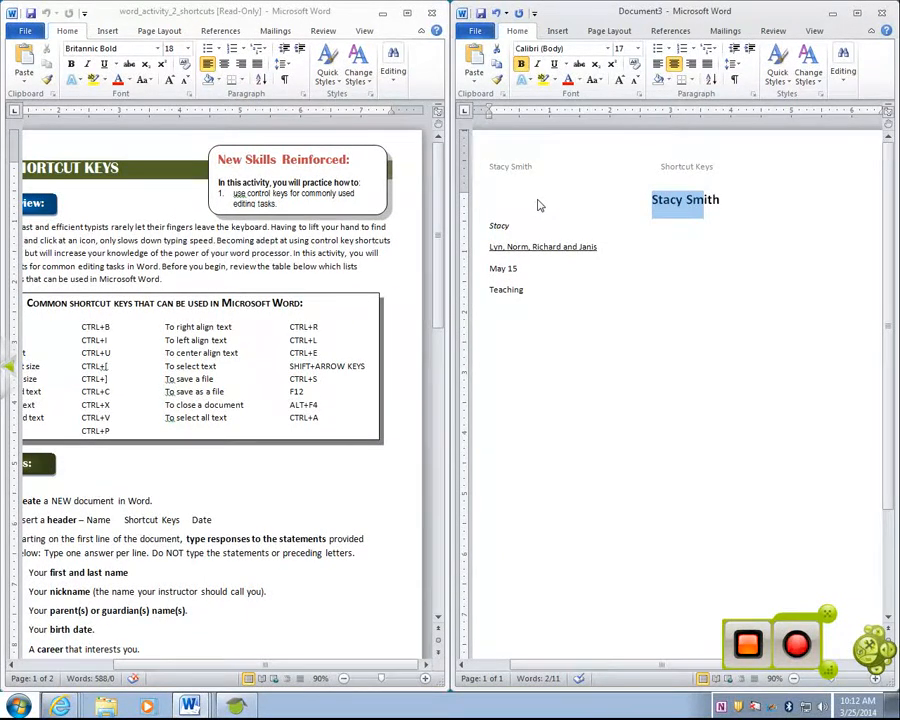
key(ctrl+s)
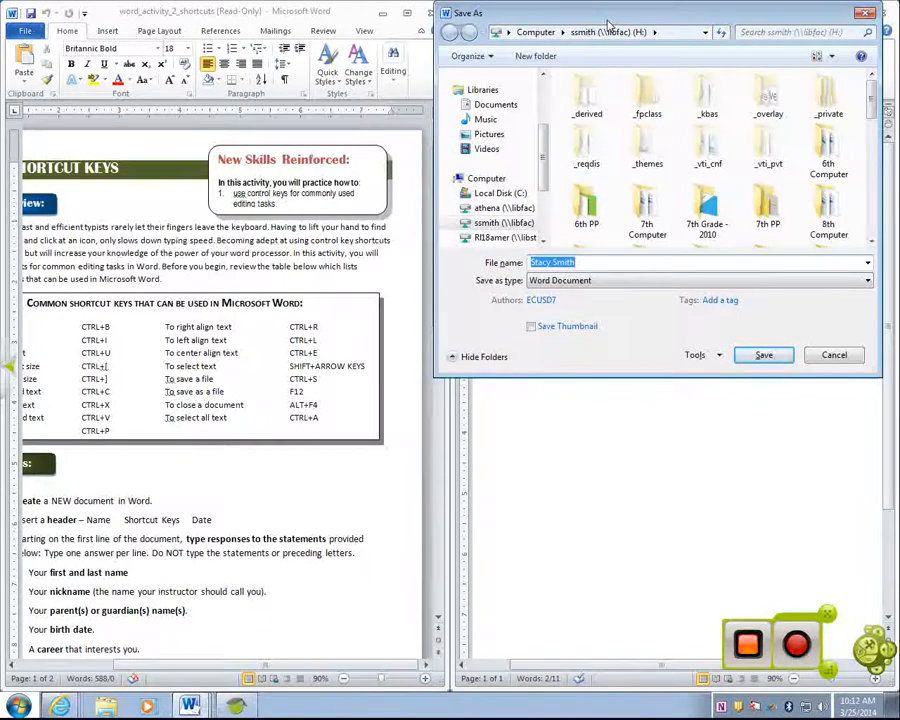
Cancel Save As, select all the response text, and maximize the Document3 window
key(Escape)
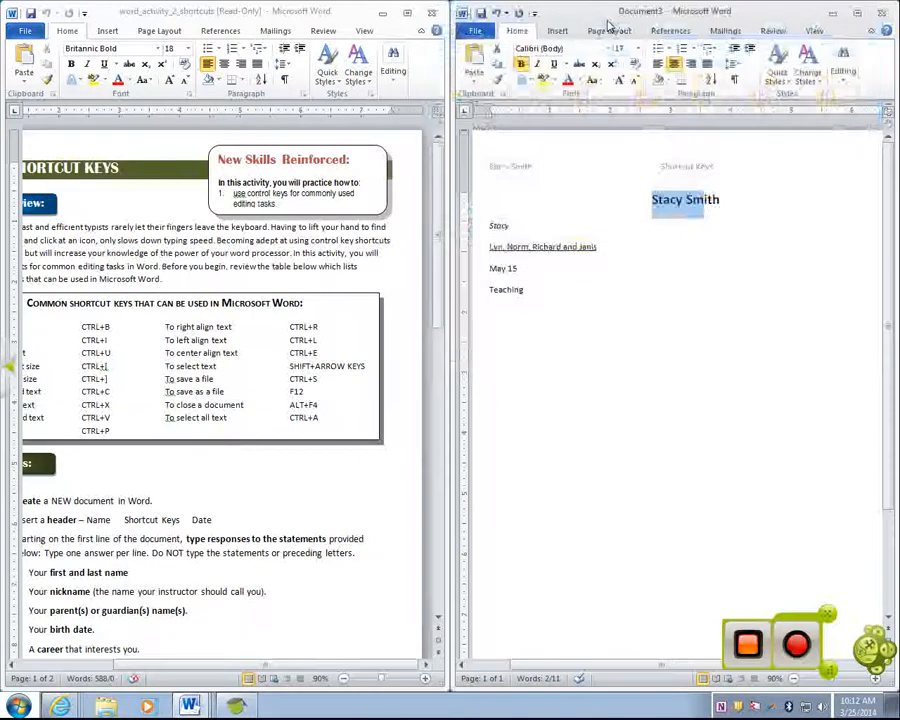
click(625, 255)
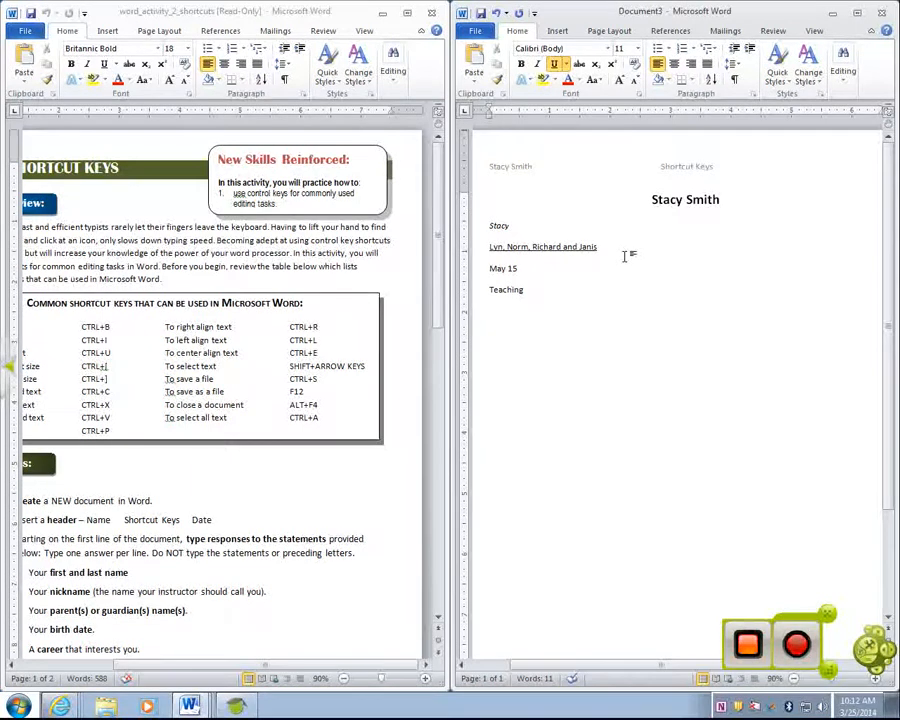
key(alt)
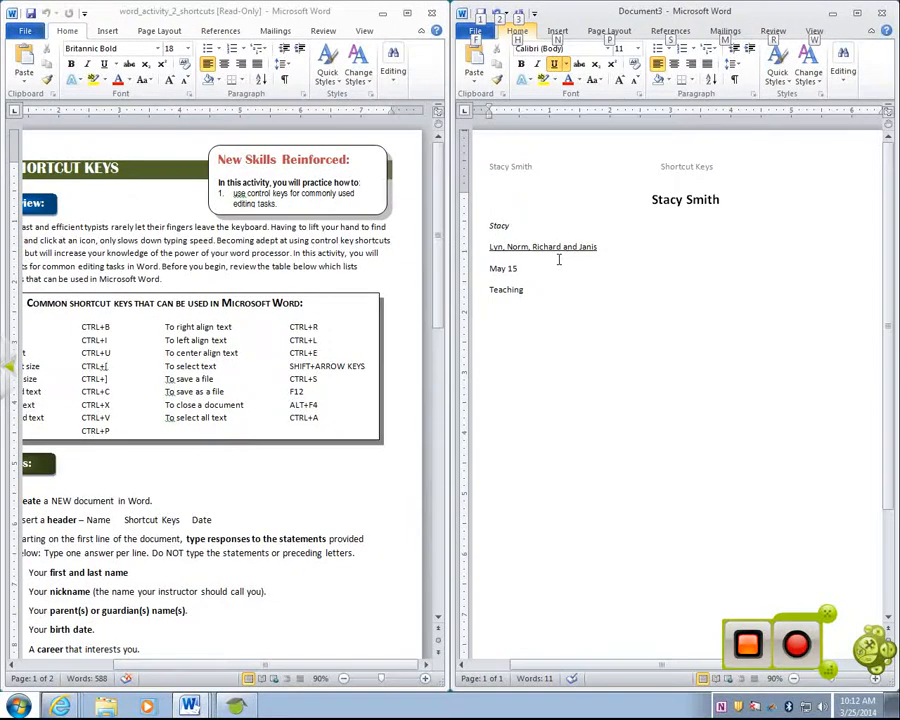
key(Escape)
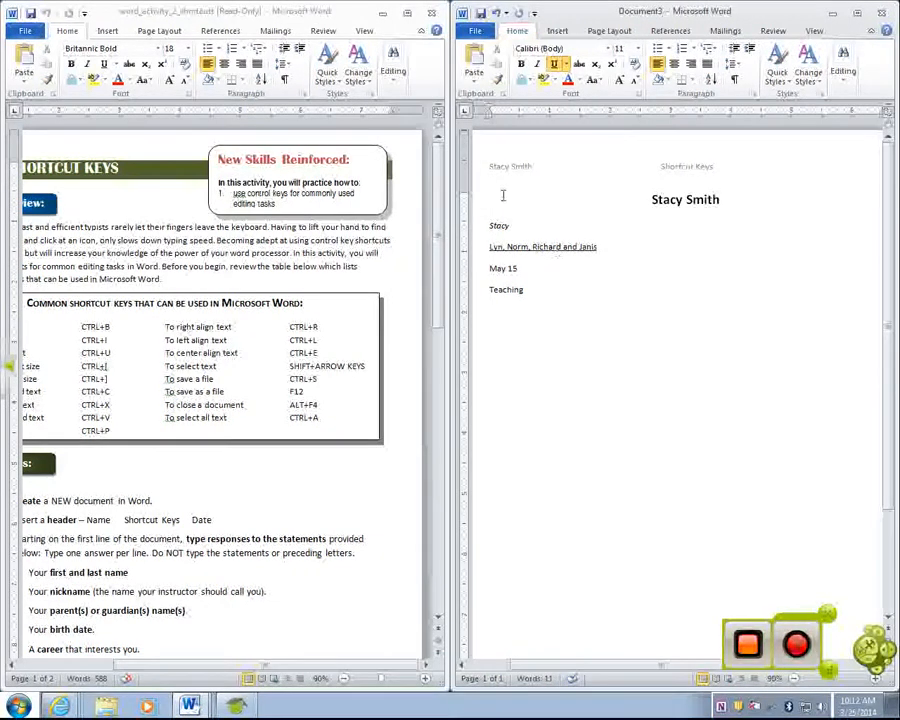
drag(643, 195, 797, 401)
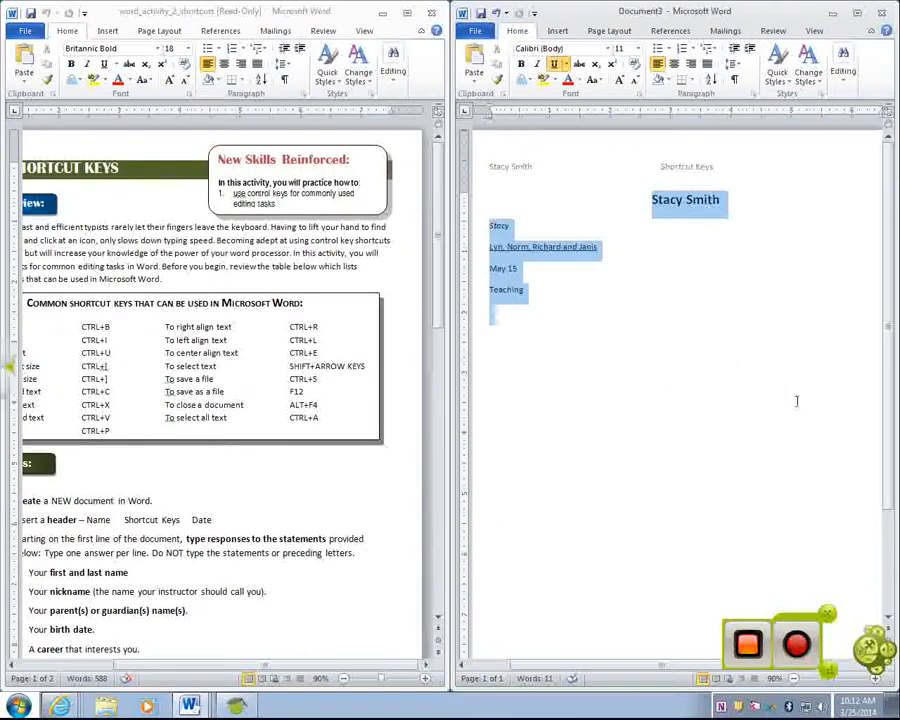
click(697, 343)
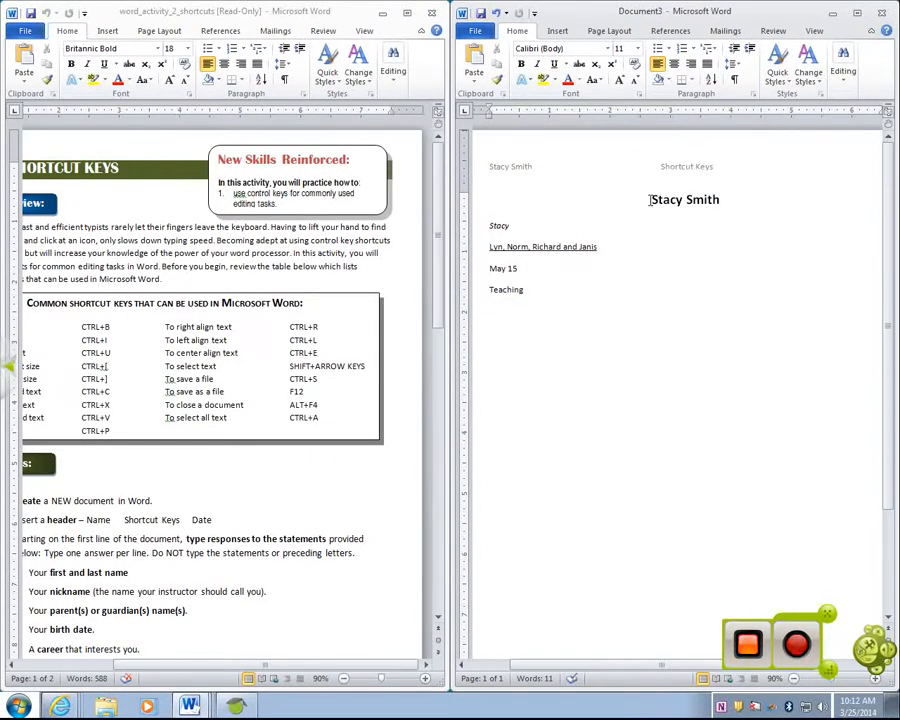
key(ctrl+a)
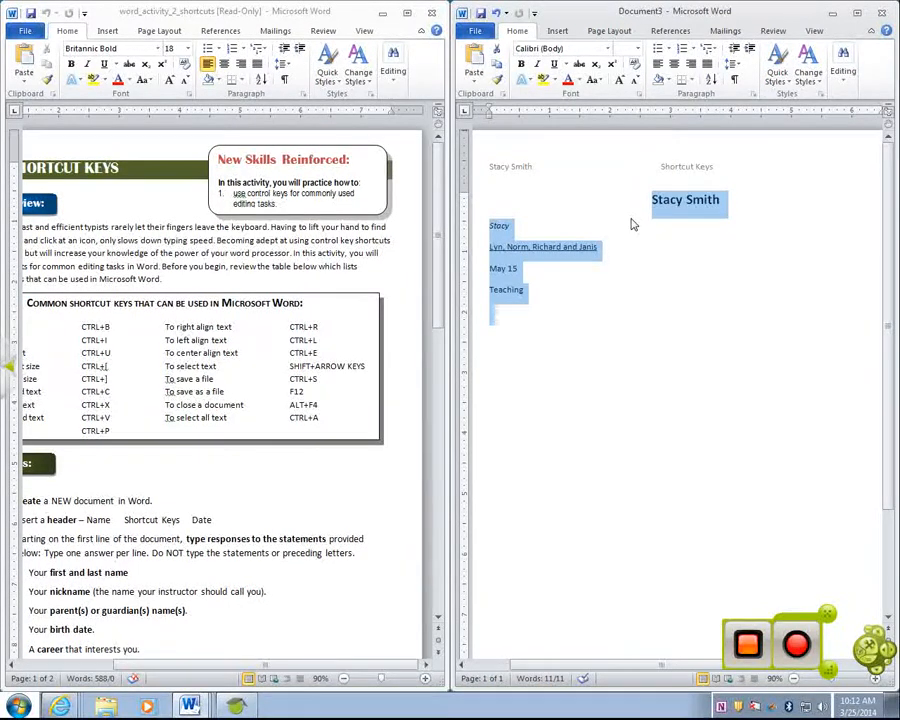
click(858, 12)
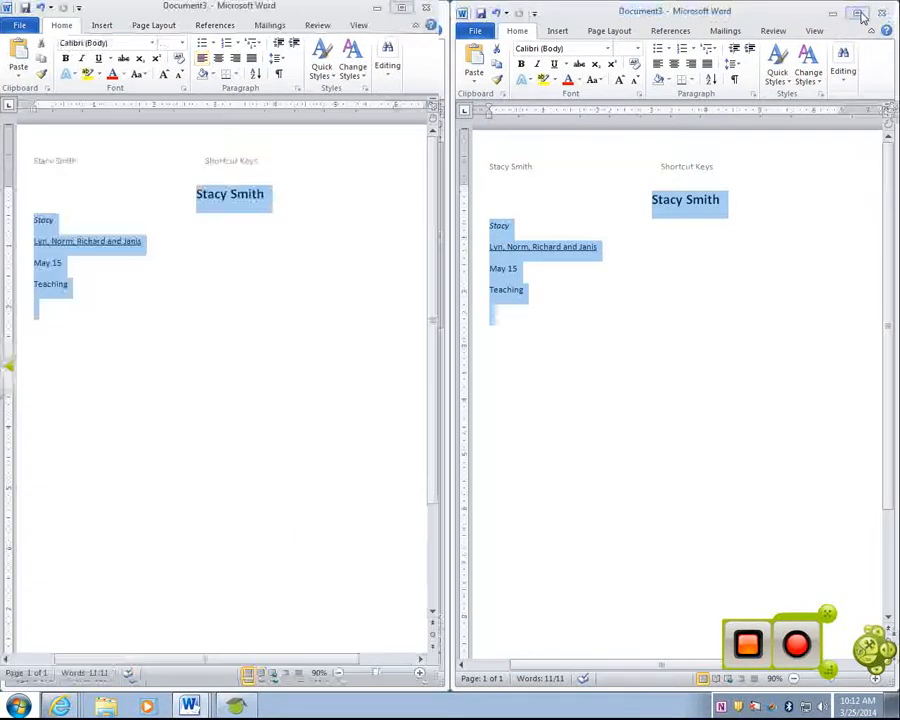
click(340, 285)
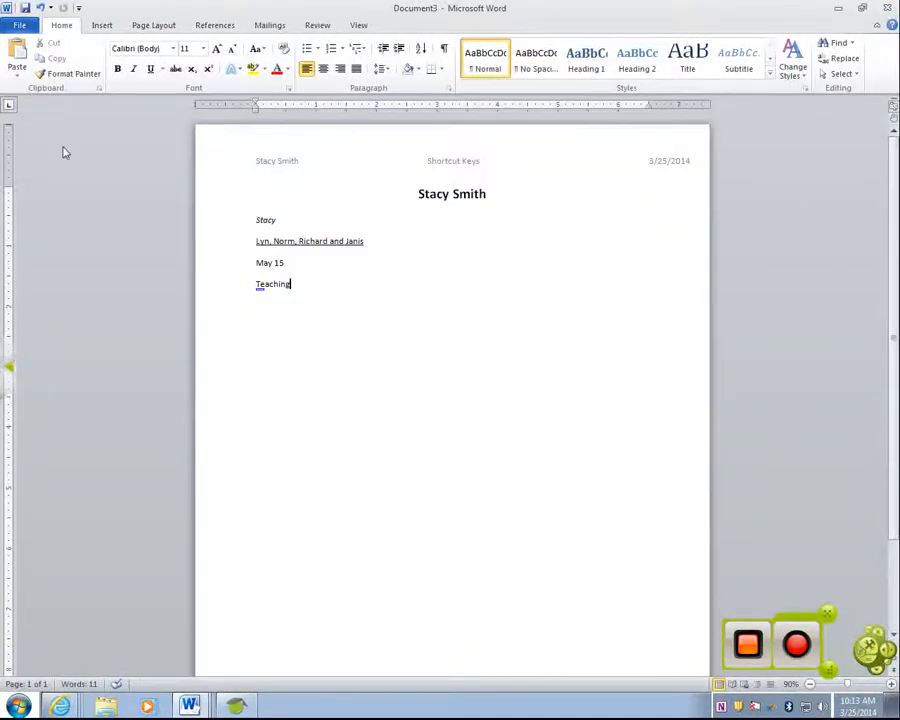
click(95, 27)
click(136, 27)
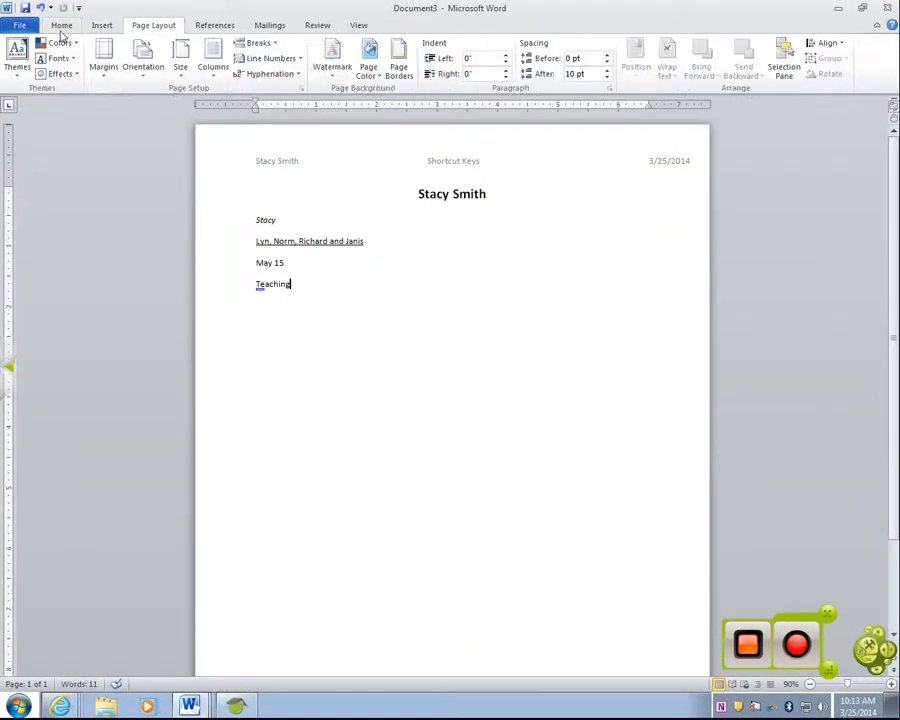
click(61, 30)
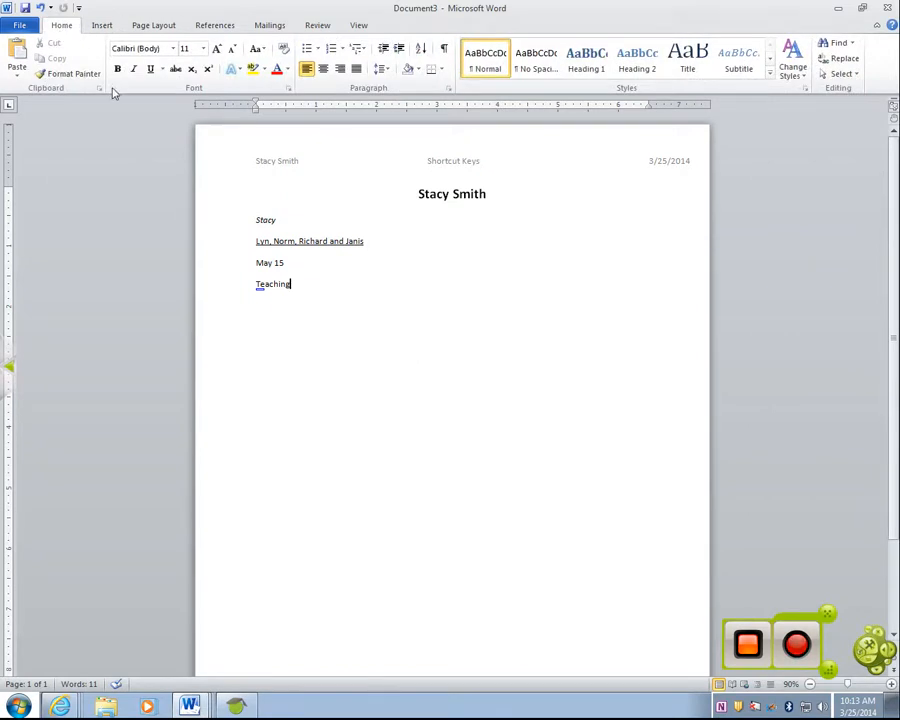
click(118, 28)
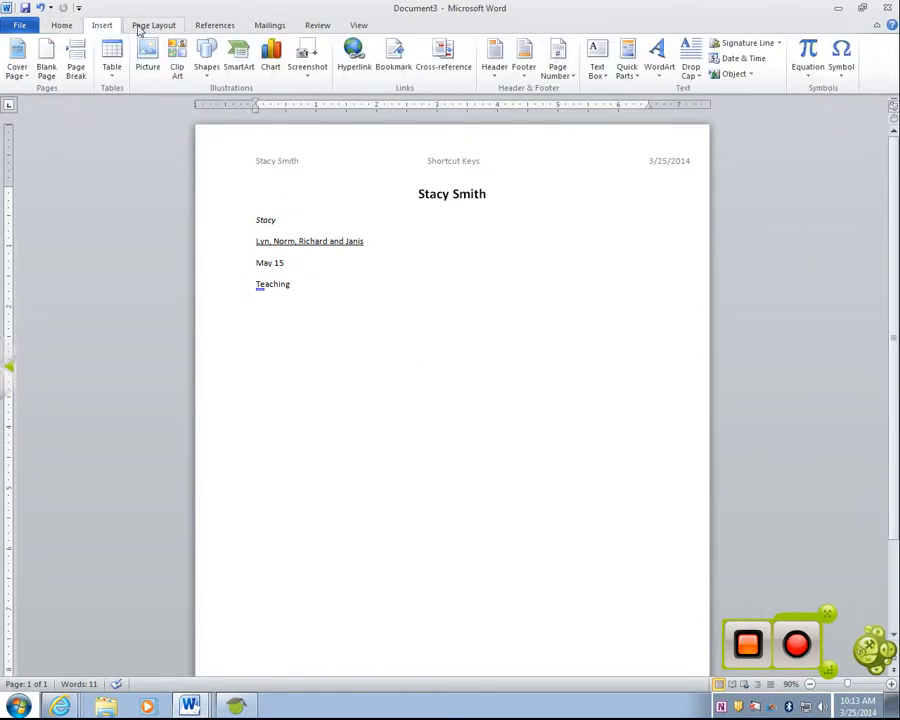
click(140, 29)
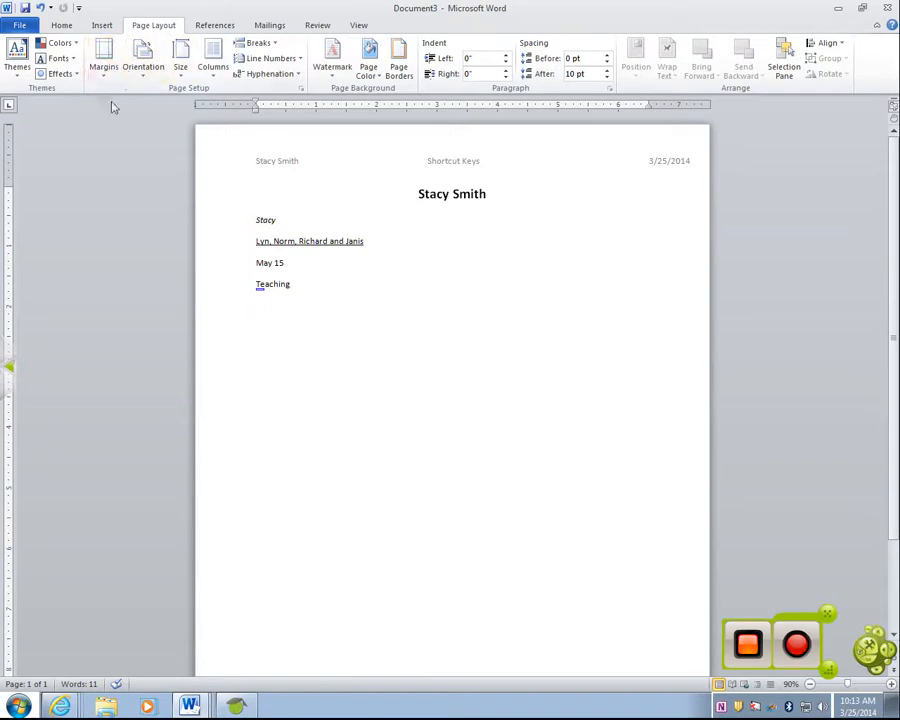
click(141, 66)
click(212, 27)
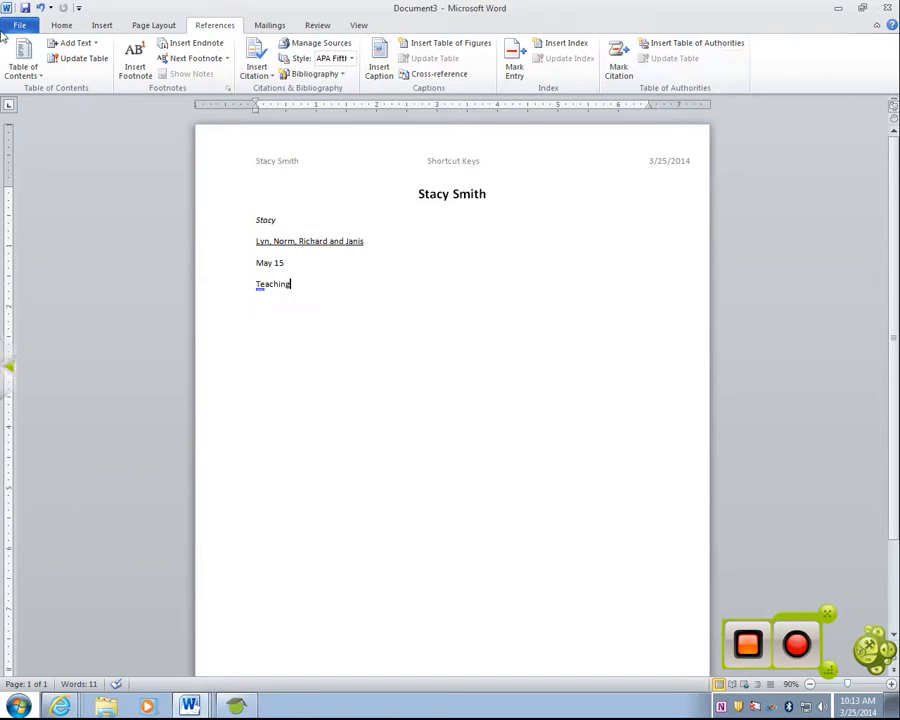
click(271, 25)
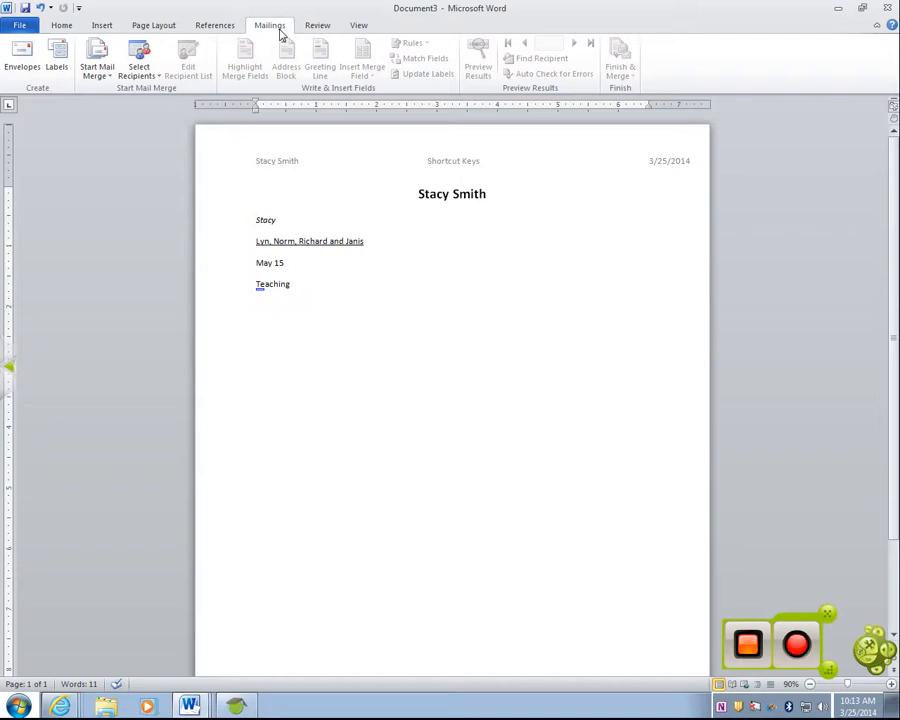
click(317, 25)
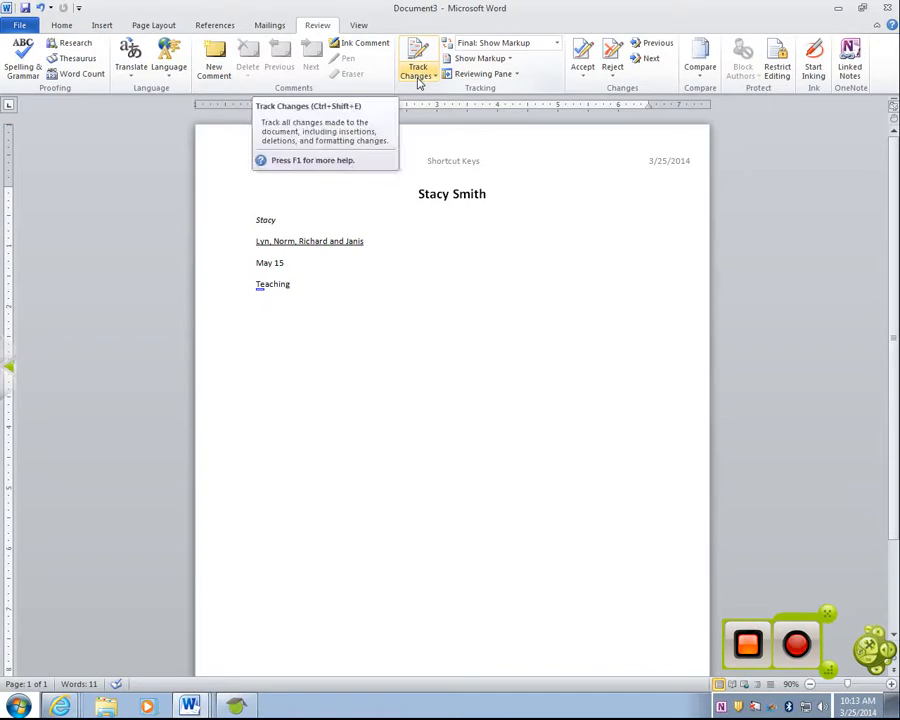
click(74, 34)
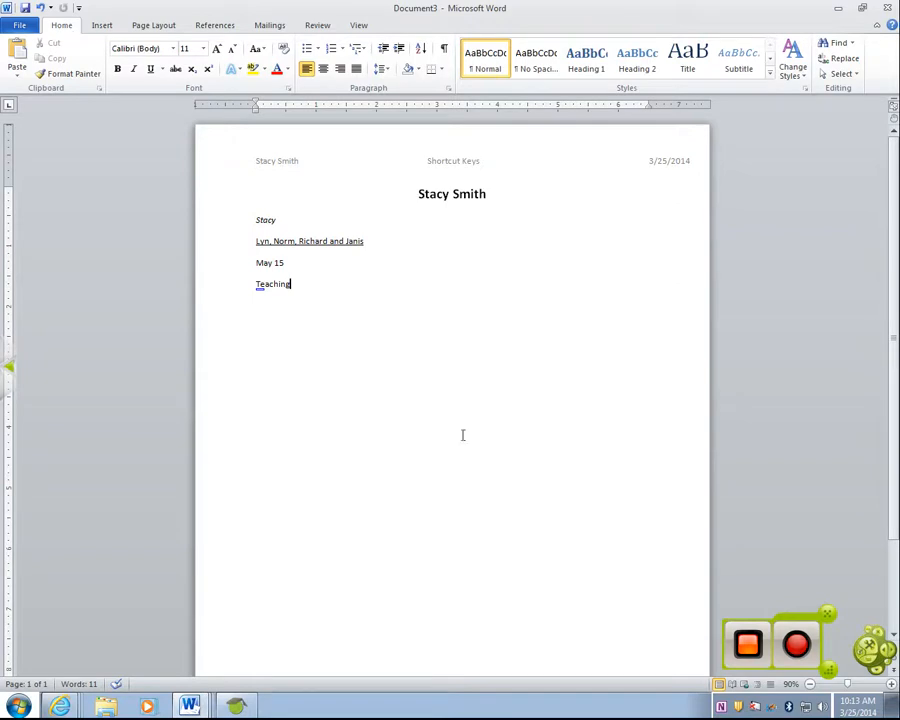
In Edmodo, open the 8th - Word folder of the 8th grade - 3rd Hour - 4th Qtr group
mouse_move(62, 708)
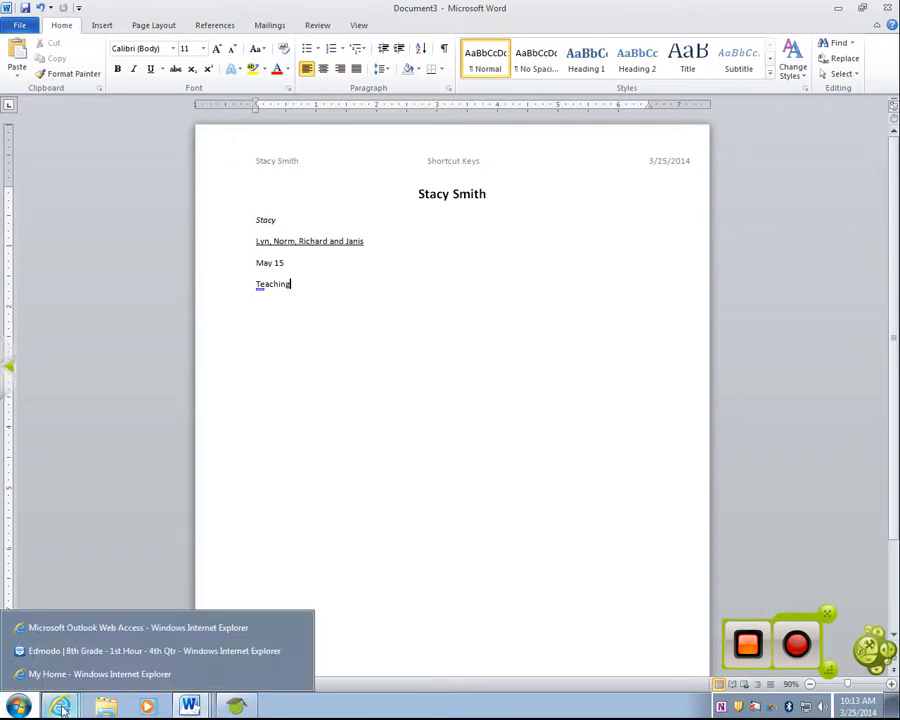
click(76, 651)
scroll(76, 656, up, 20)
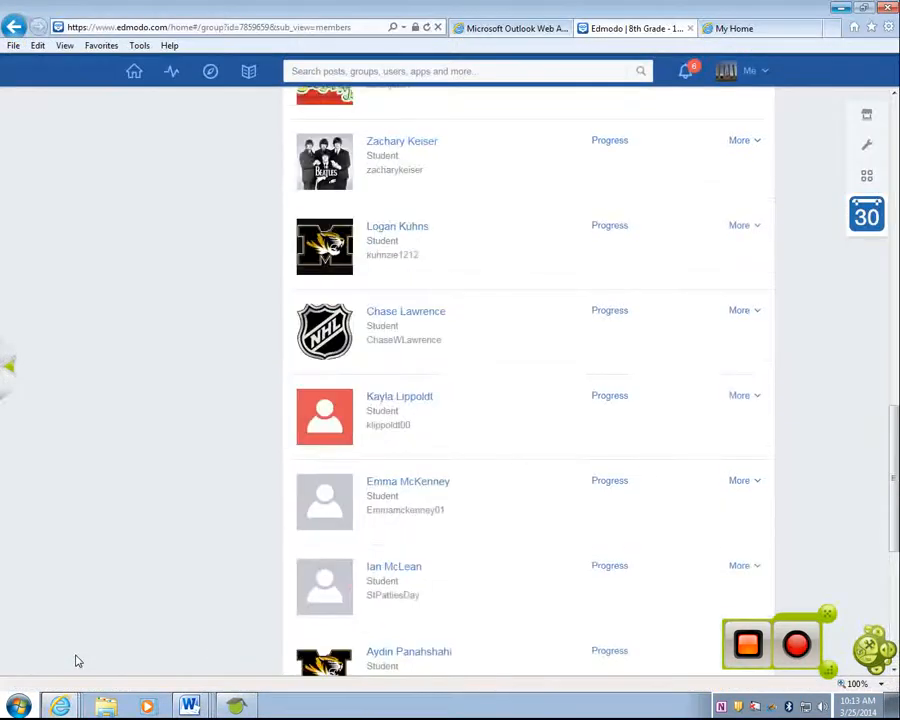
click(133, 72)
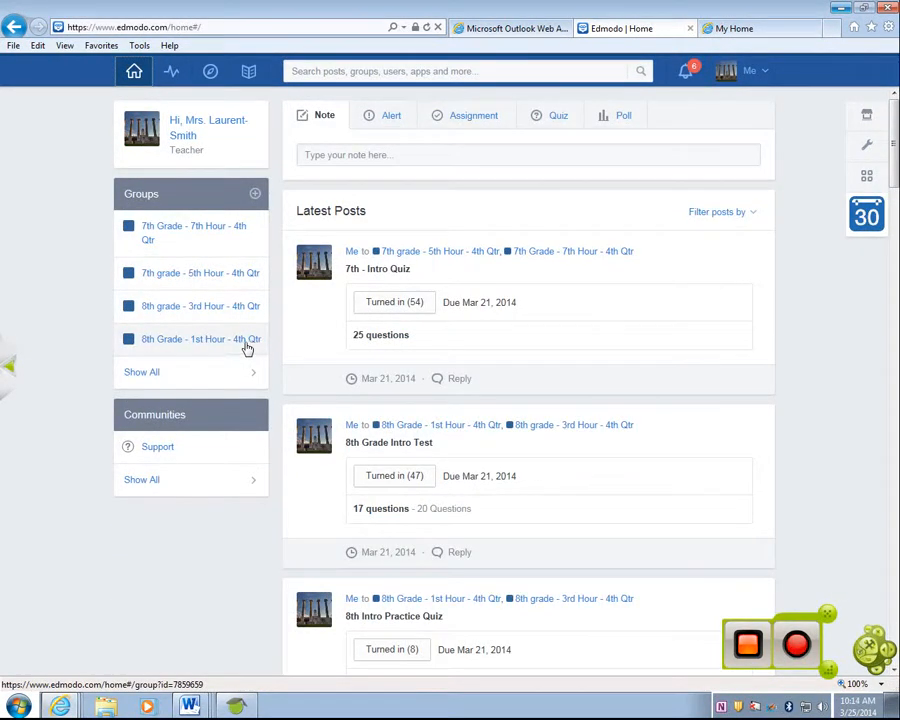
click(246, 306)
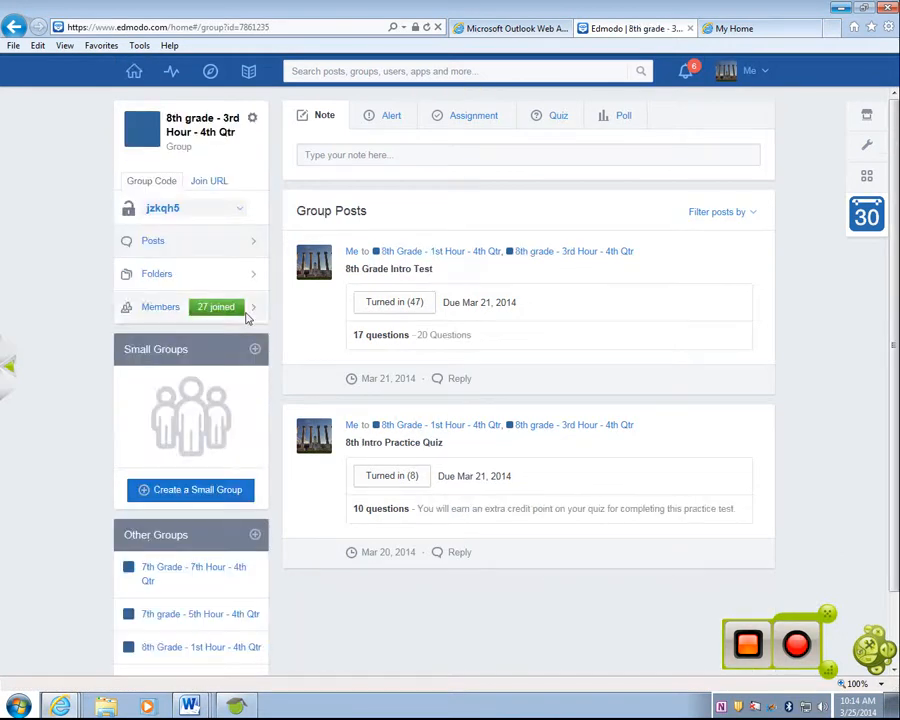
click(172, 277)
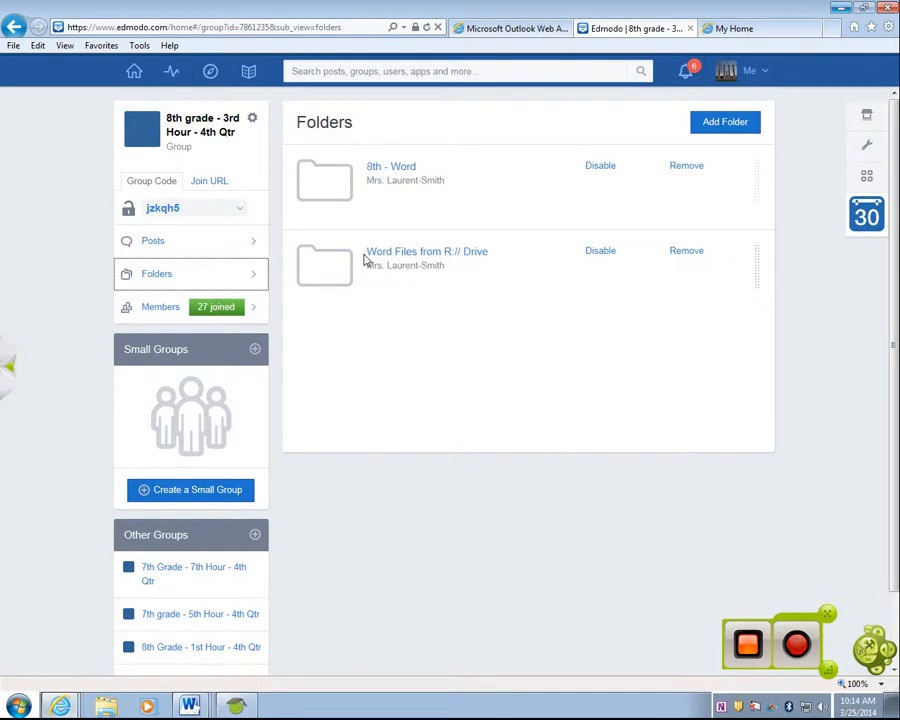
click(396, 174)
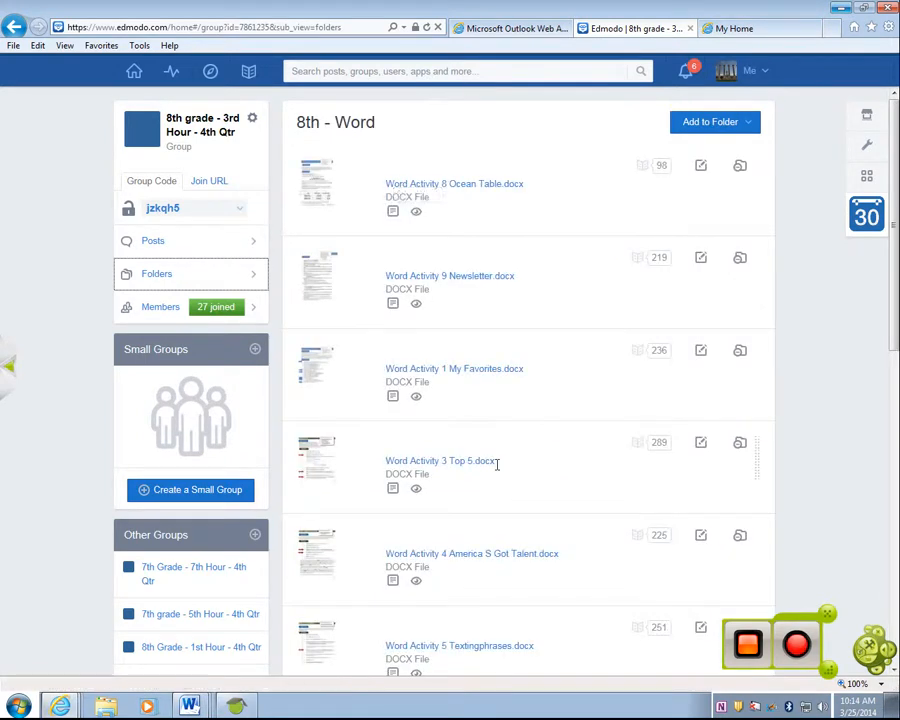
scroll(497, 464, down, 3)
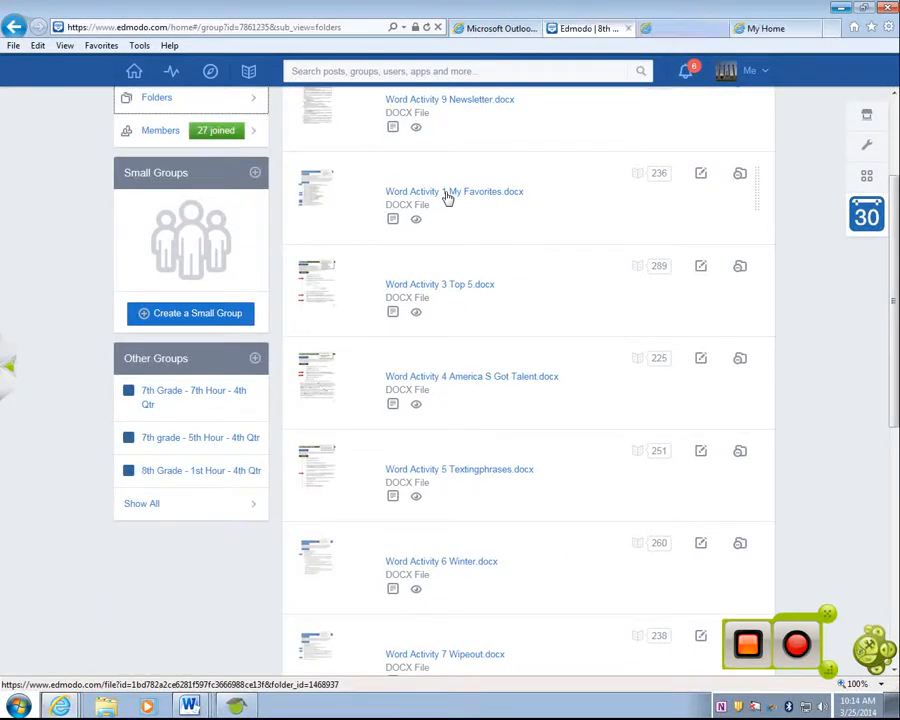
Open Word Activity 1 My Favorites.docx from Edmodo and enable editing, dismissing the warning
click(447, 193)
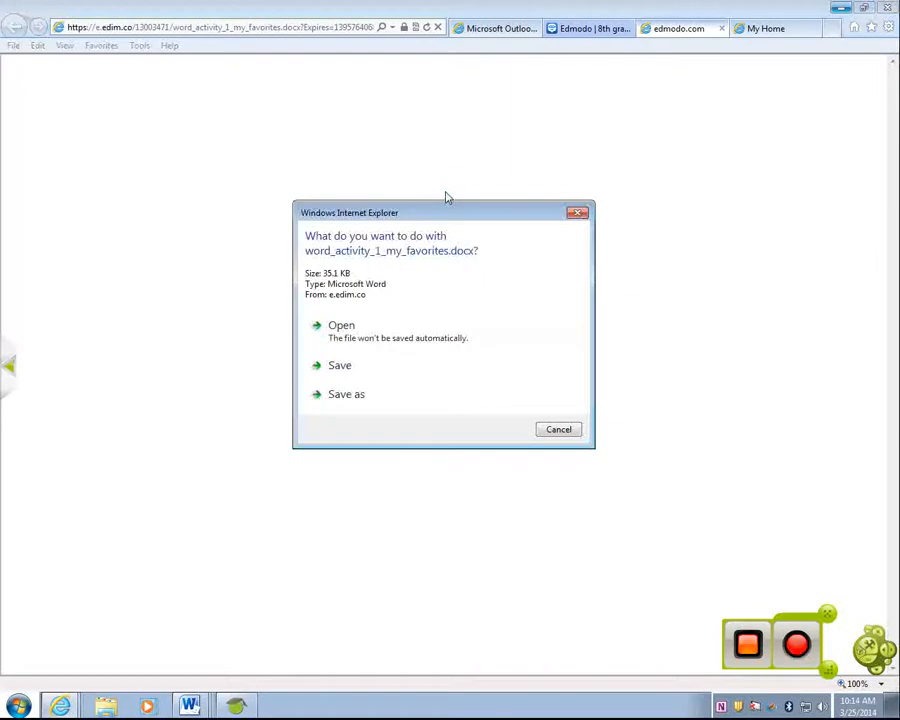
click(318, 340)
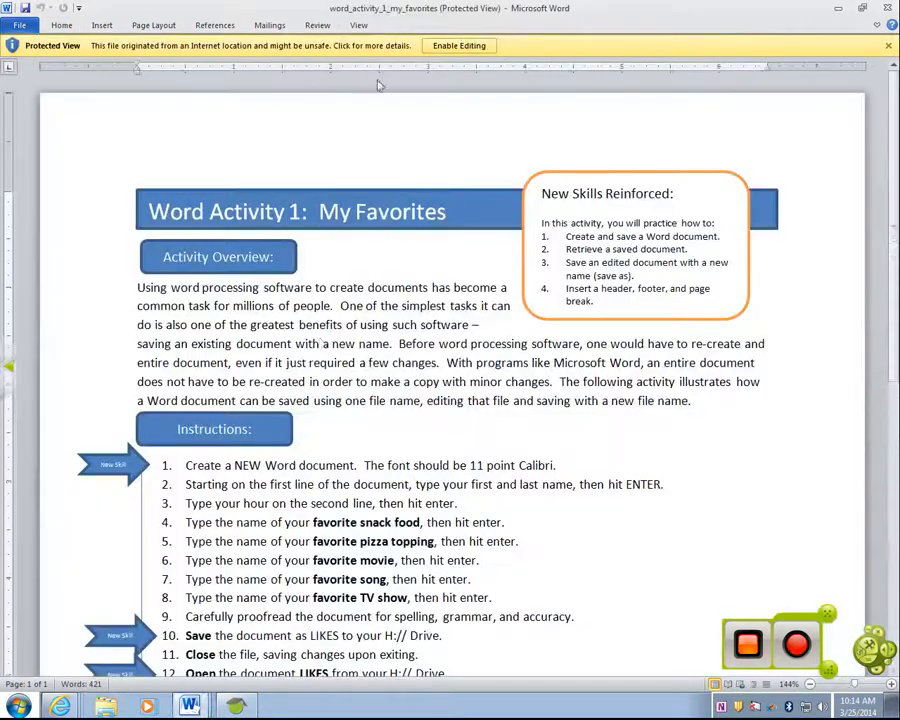
click(462, 48)
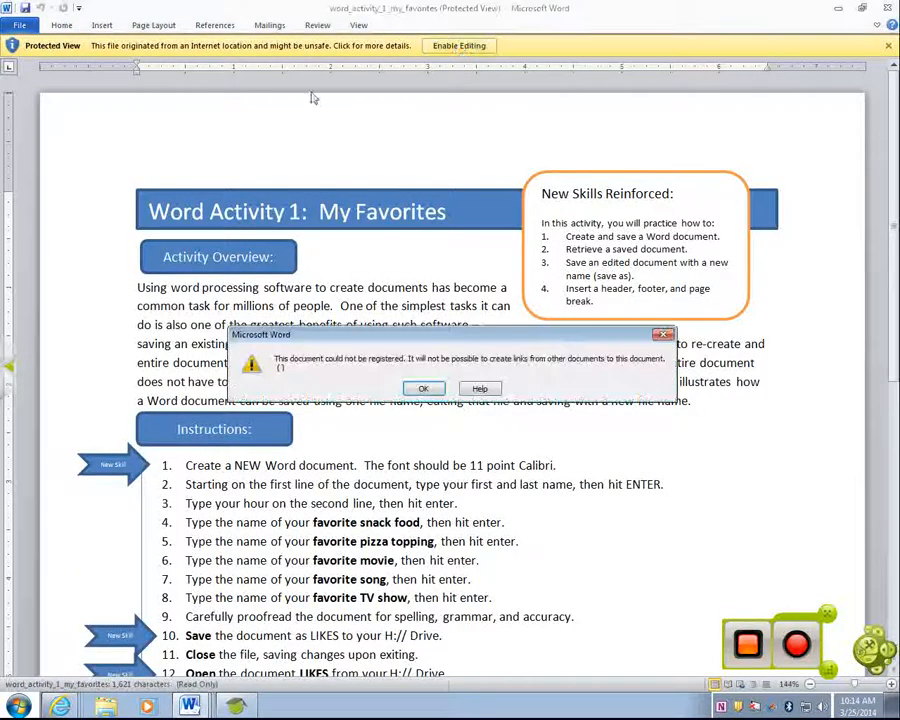
click(423, 388)
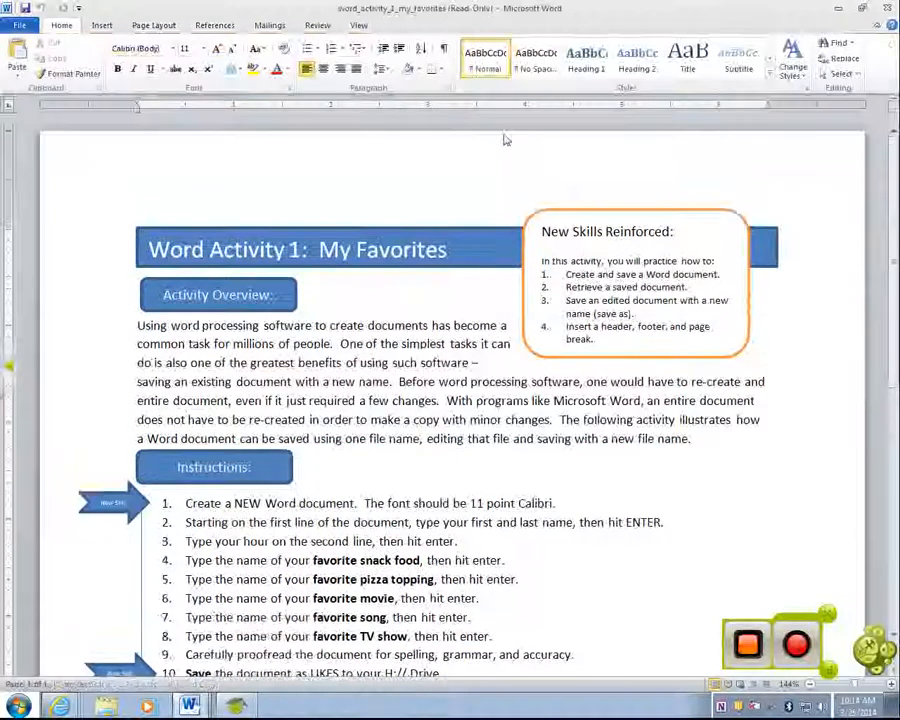